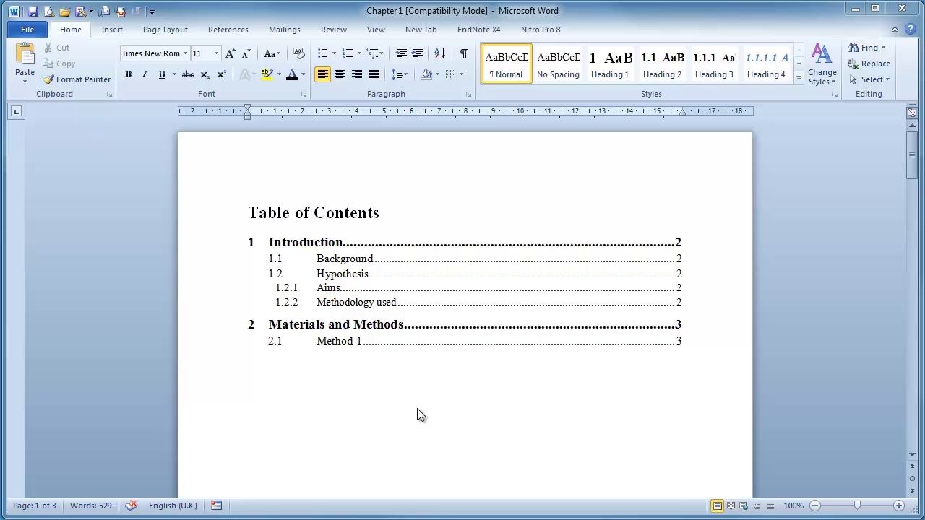
Insert an empty paragraph at the end of the 1.2 Hypothesis text, before 1.2.1 Aims.
click(418, 409)
scroll(450, 405, down, 15)
scroll(451, 396, down, 7)
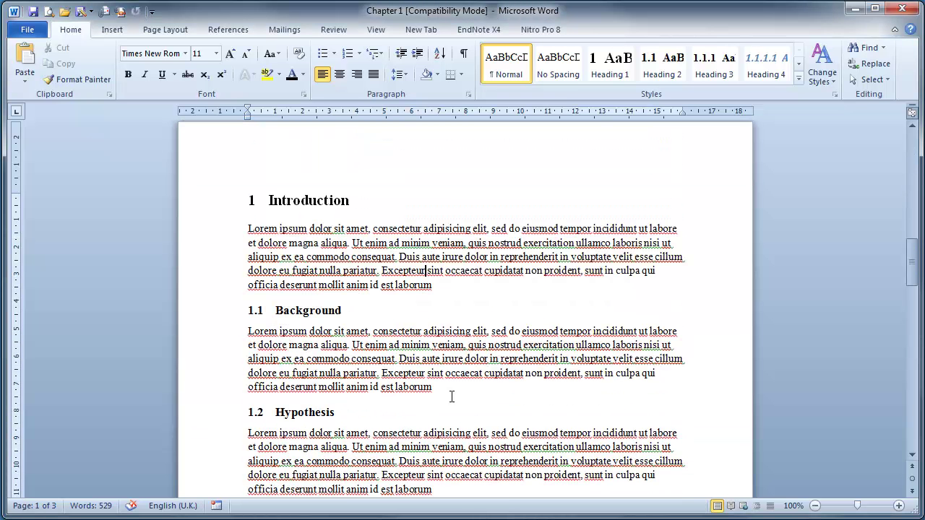
scroll(451, 396, down, 2)
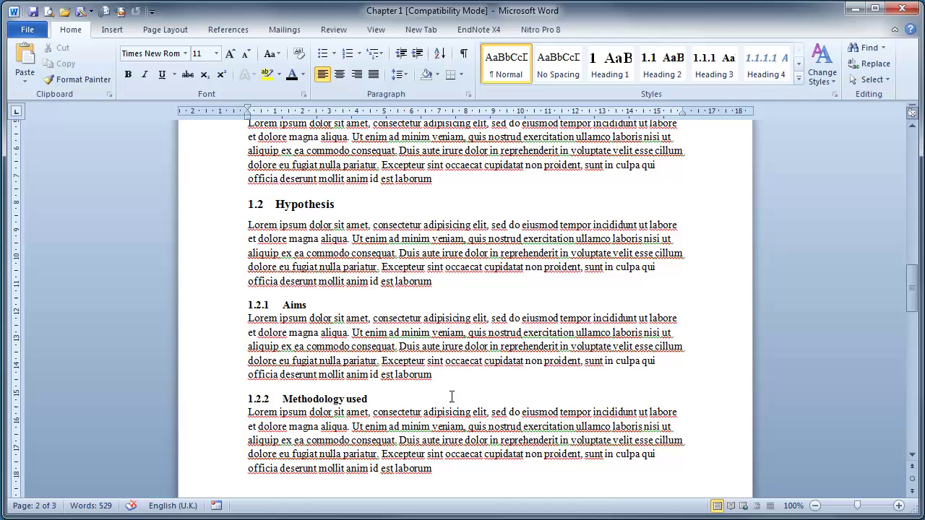
scroll(451, 396, up, 1)
click(448, 318)
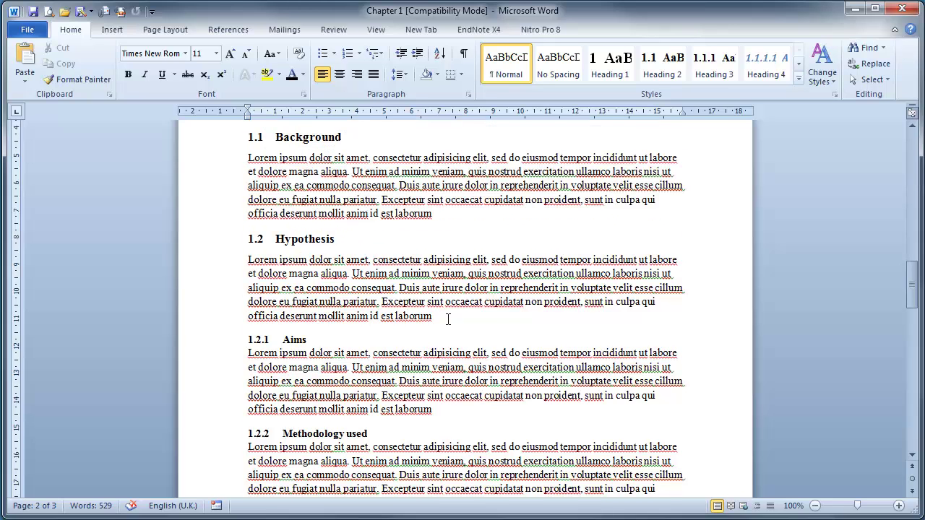
key(Return)
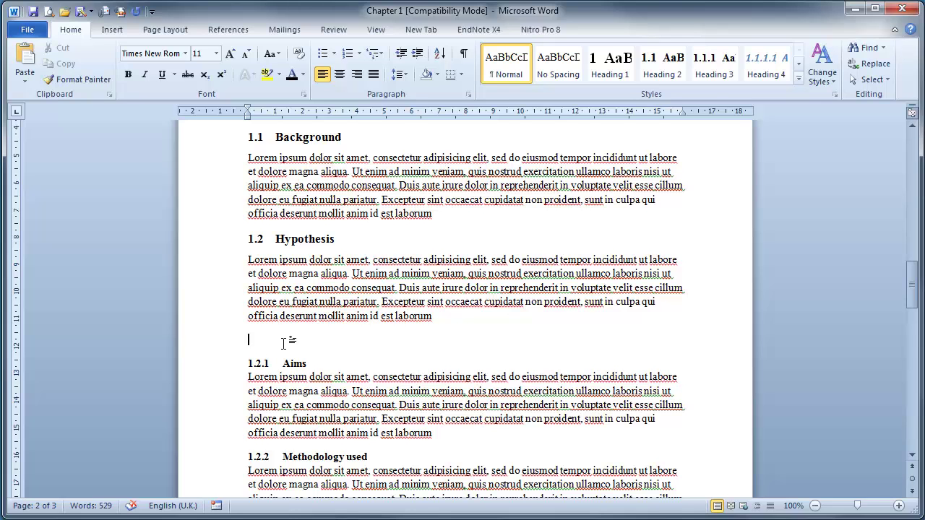
Insert the picture Figure 4.jpg at the blank line under the Hypothesis paragraph.
click(114, 29)
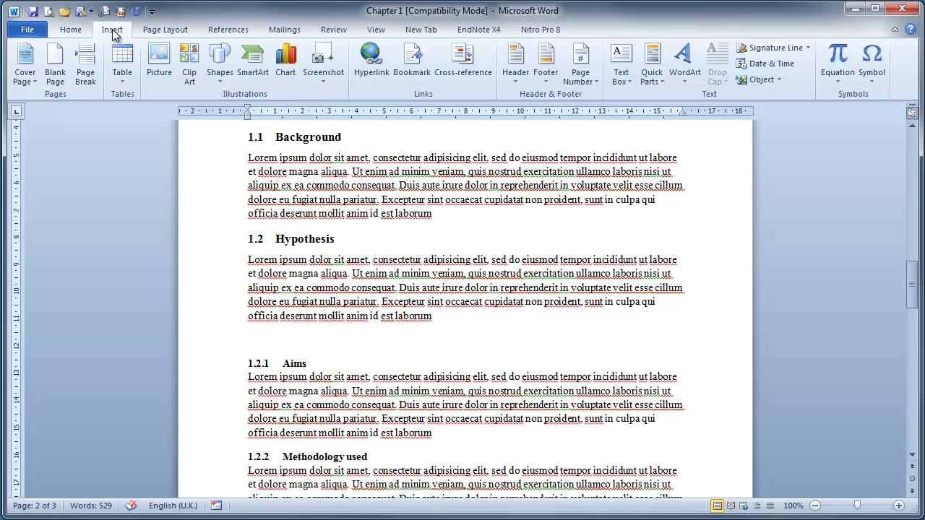
click(157, 57)
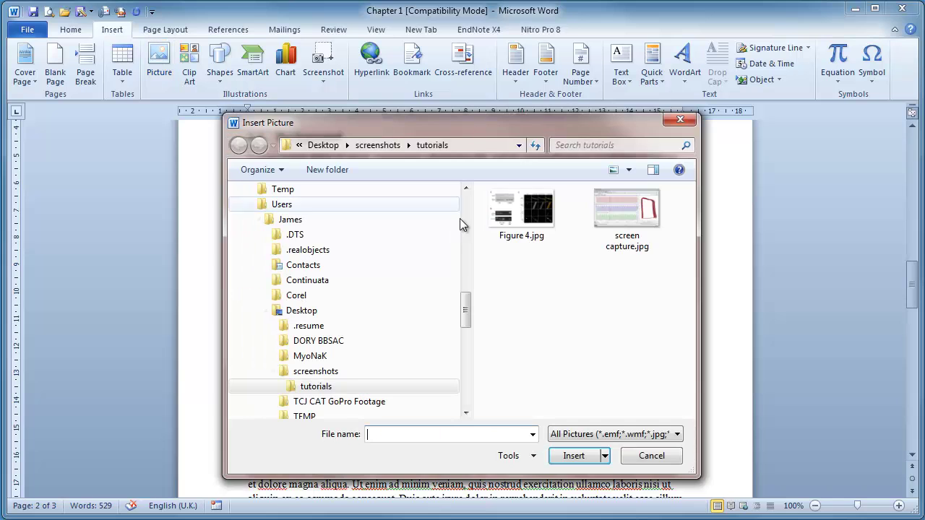
double_click(520, 205)
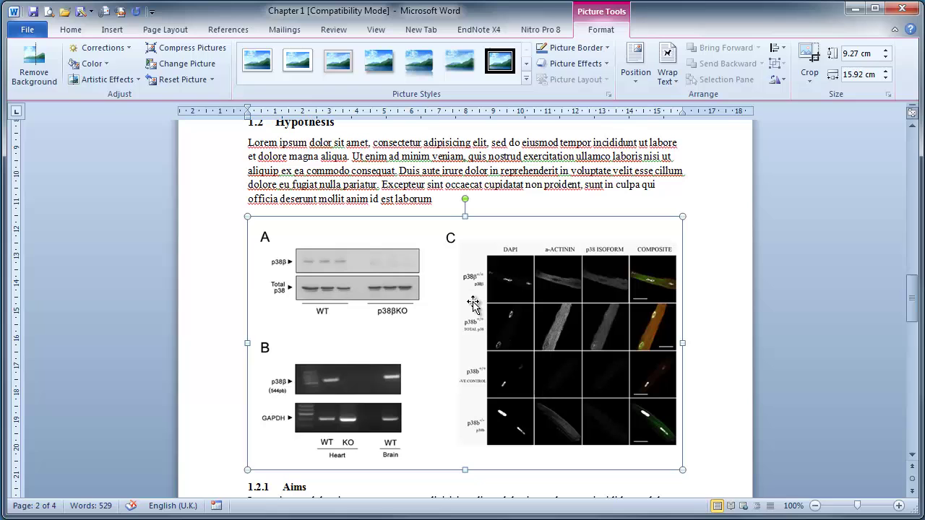
click(704, 335)
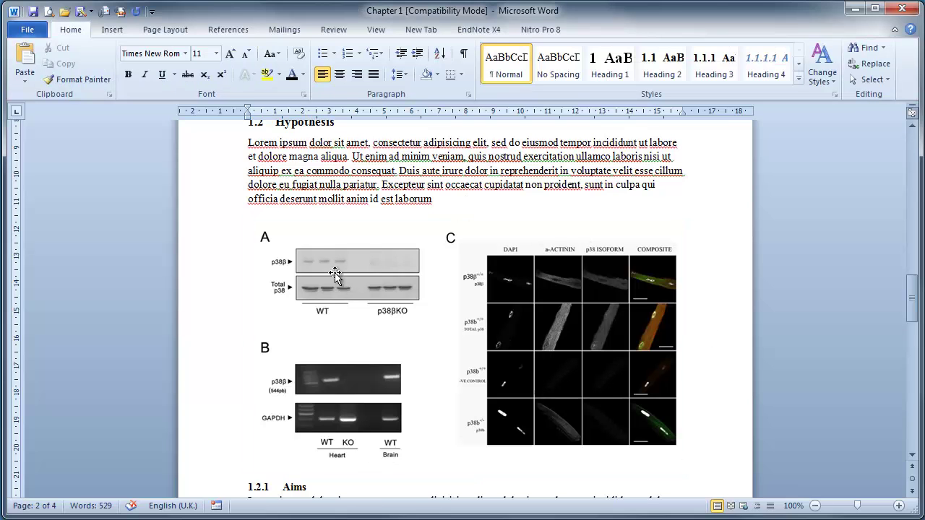
click(379, 380)
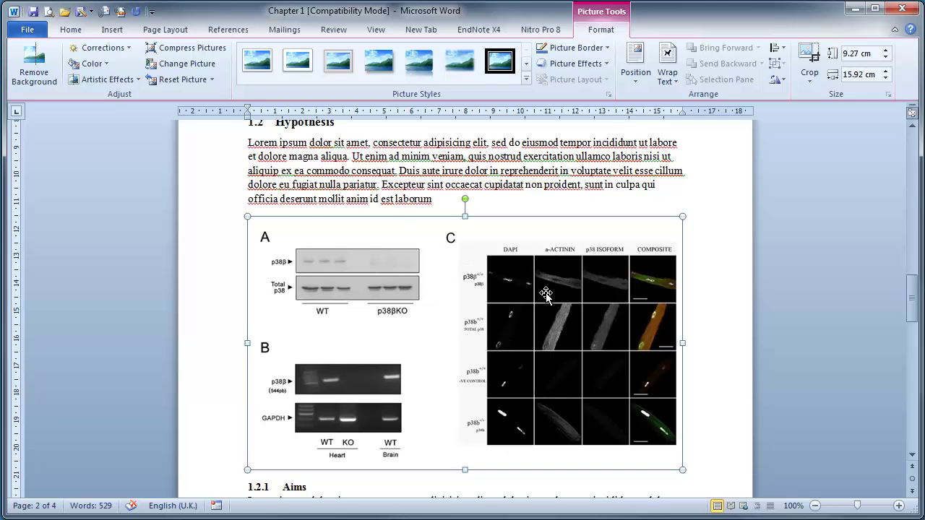
Reposition the figure above 1.2.1 Aims and remove the leftover empty line.
drag(543, 316, 449, 203)
click(442, 205)
key(Return)
key(Return)
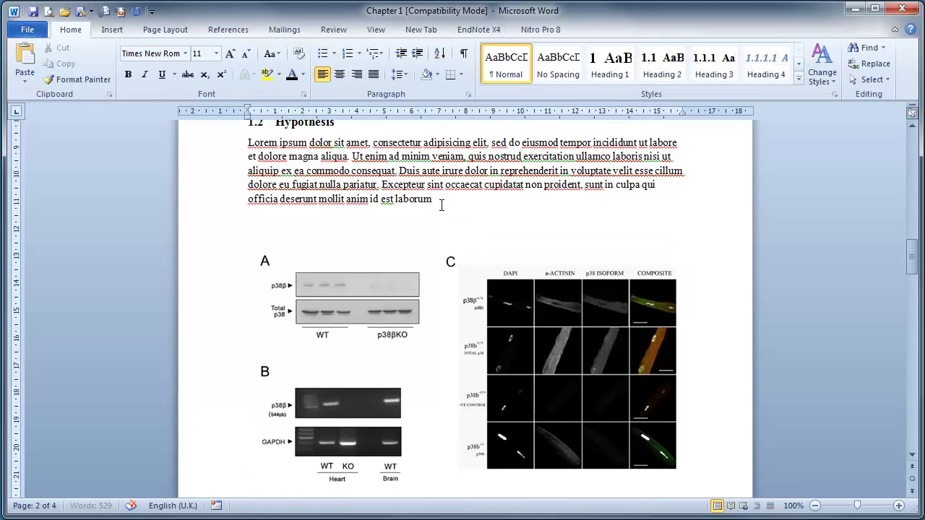
key(BackSpace)
key(BackSpace)
click(518, 285)
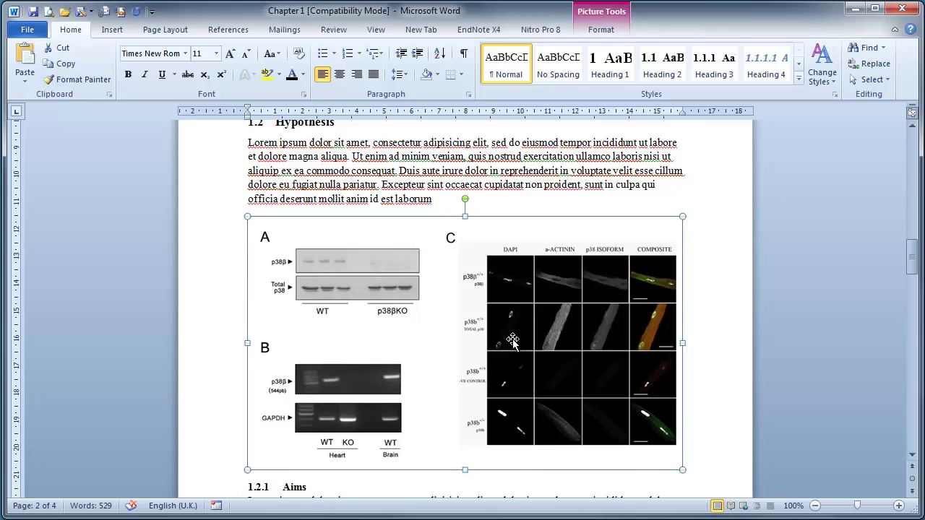
scroll(506, 320, down, 5)
drag(506, 216, 466, 390)
click(432, 209)
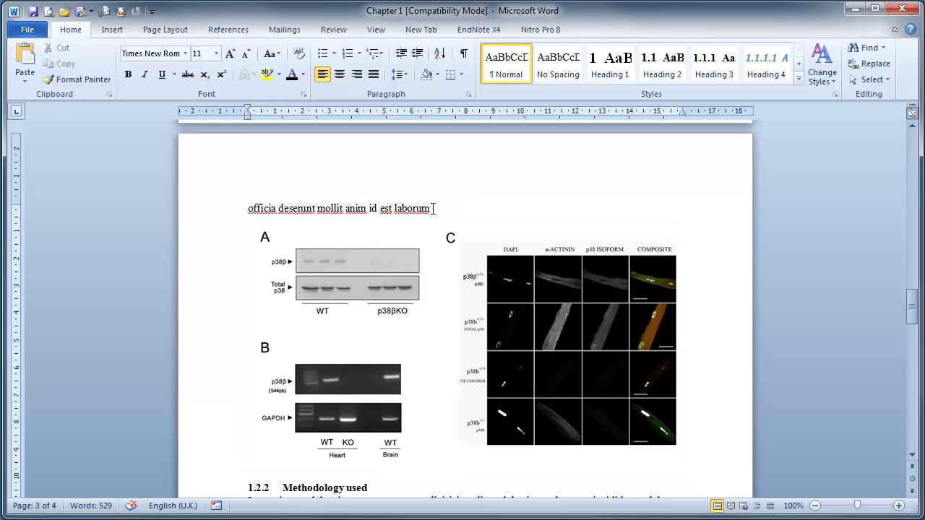
key(Delete)
Review the figure's placement and leave it selected.
scroll(462, 321, down, 5)
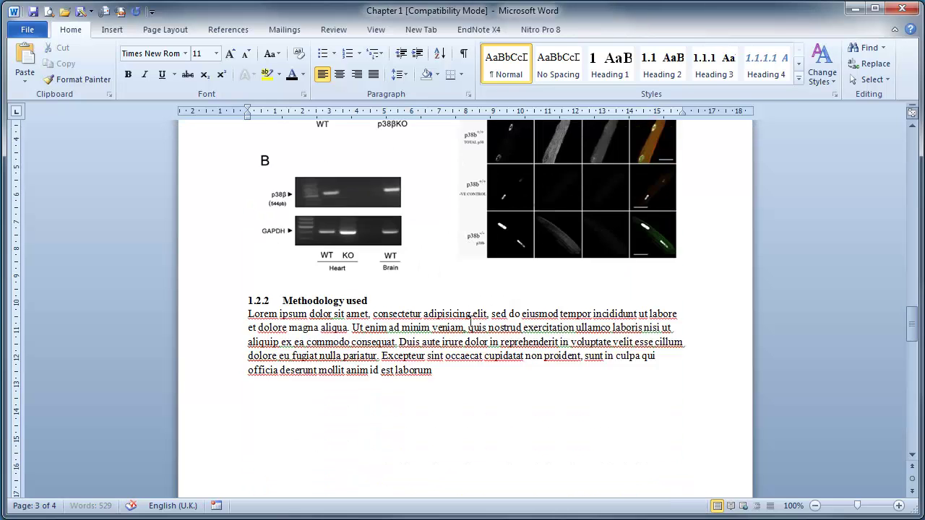
scroll(470, 321, up, 10)
scroll(470, 321, up, 5)
scroll(471, 322, down, 11)
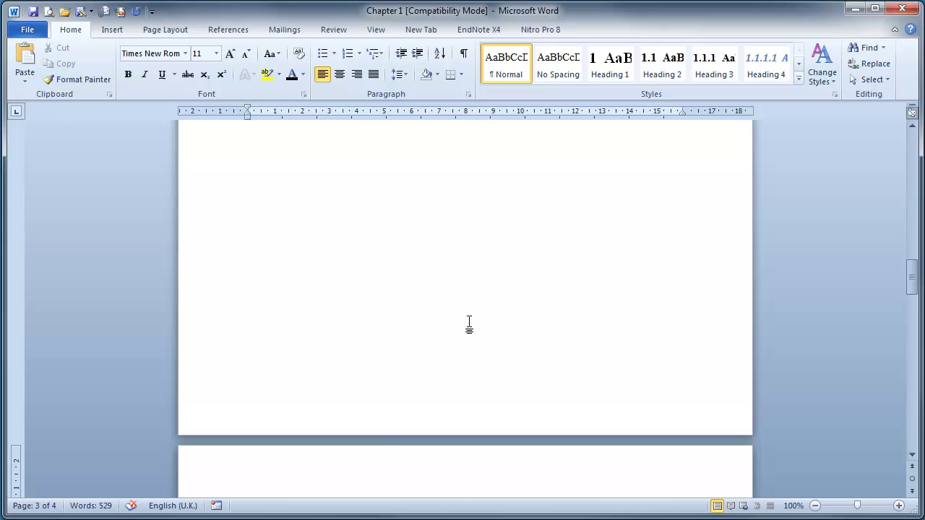
scroll(471, 329, up, 6)
click(470, 329)
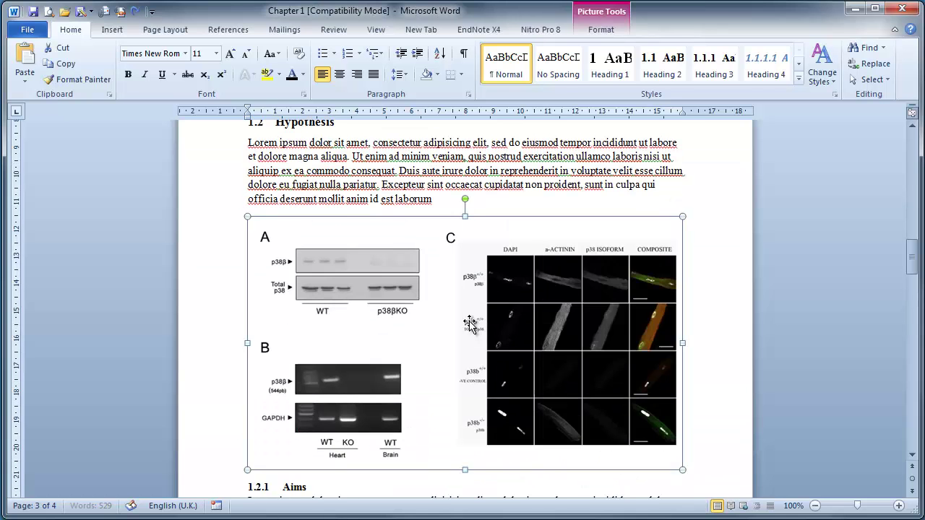
scroll(470, 323, down, 5)
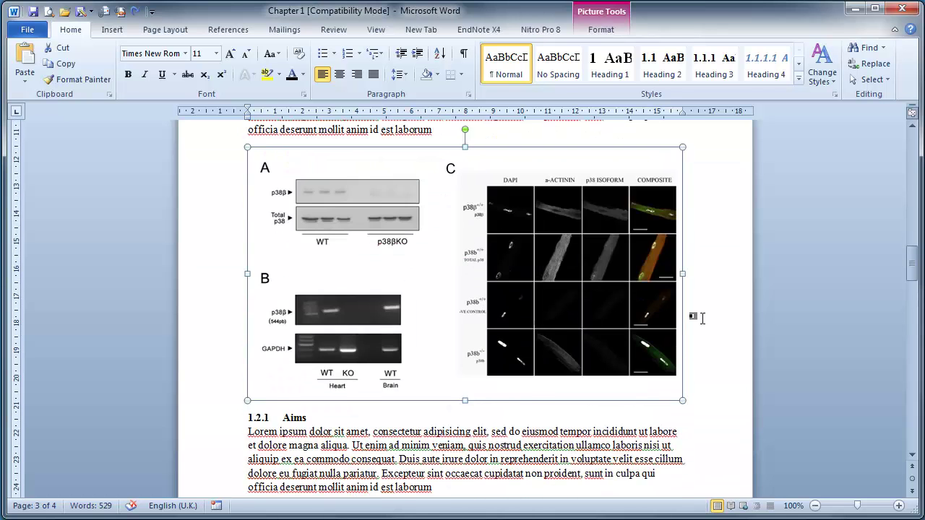
click(698, 313)
click(544, 299)
Check the figure's Position and Wrap Text options, keeping it In Line with Text.
click(600, 33)
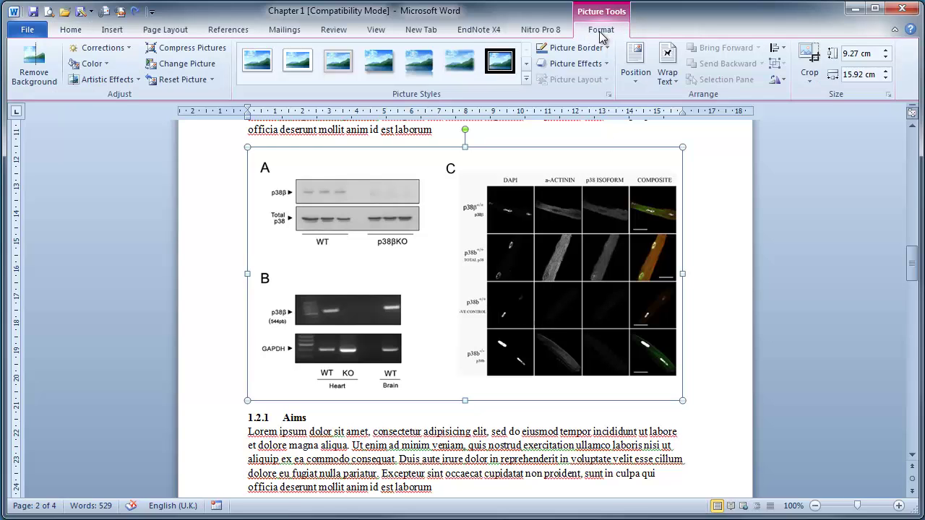
click(637, 70)
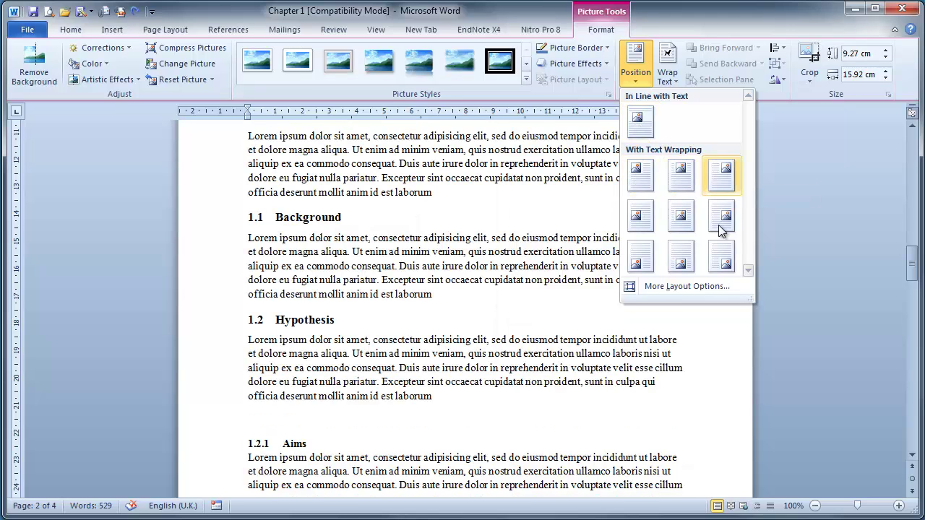
click(636, 124)
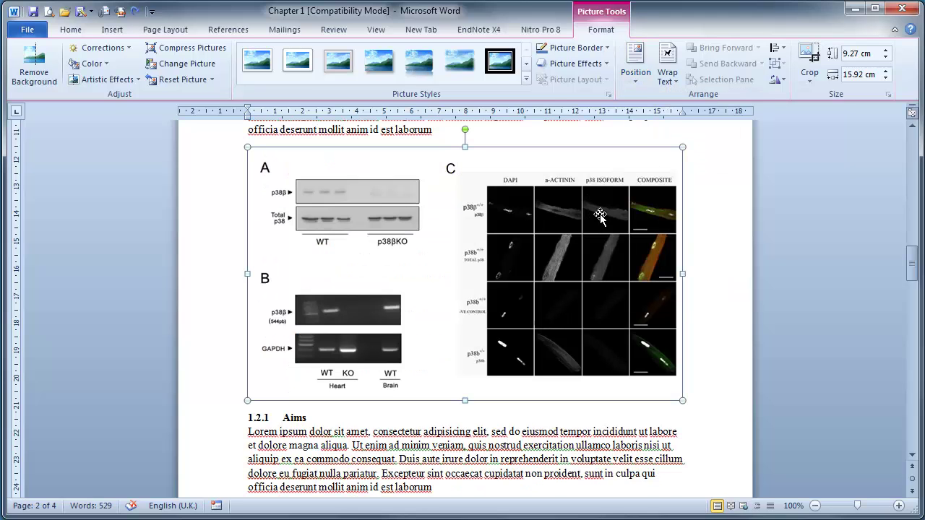
click(672, 79)
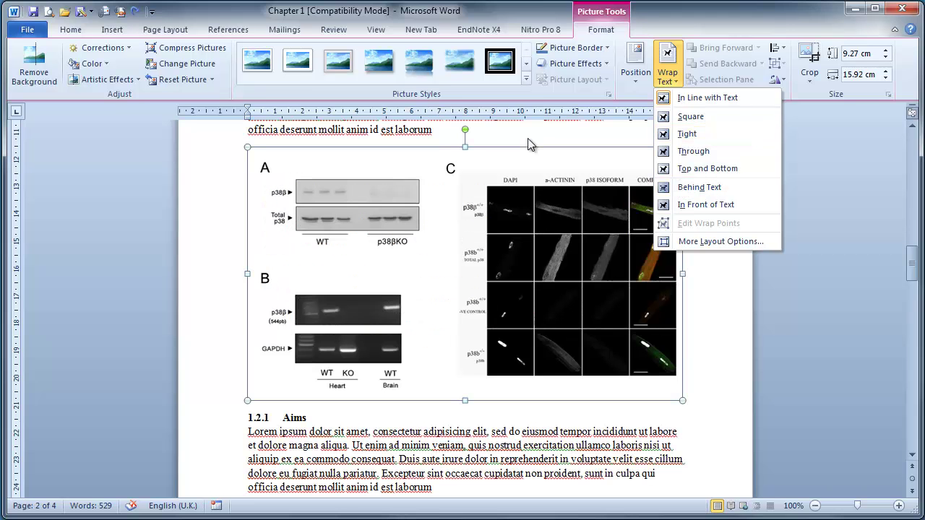
click(690, 102)
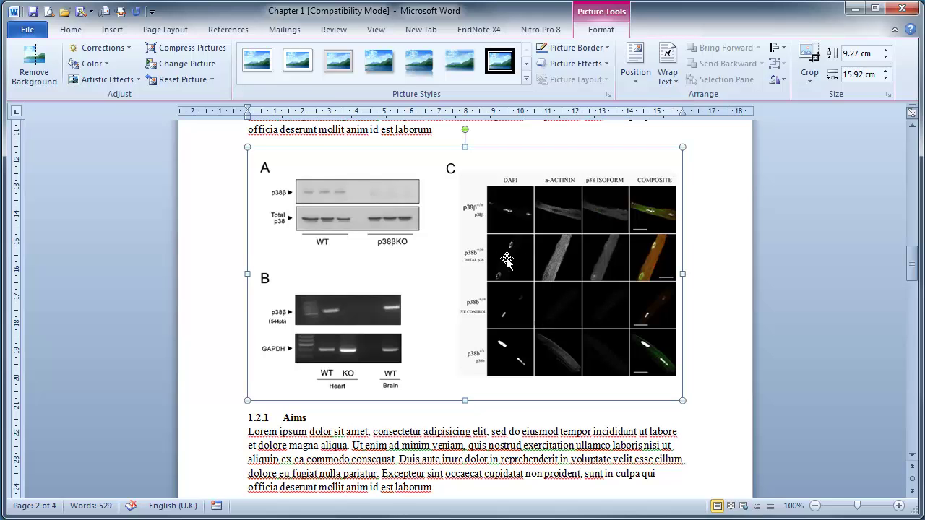
Delete the loose figure and insert a 1x1 table in its place.
key(Delete)
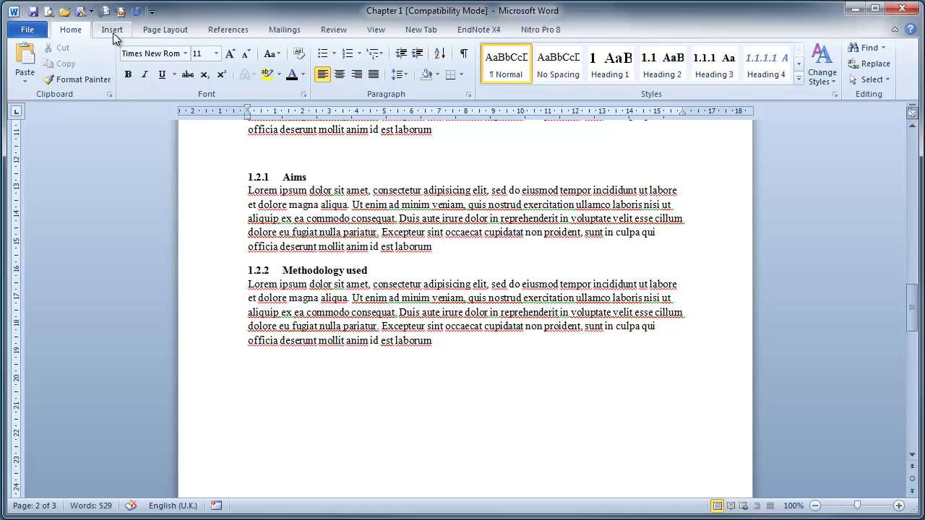
click(114, 31)
click(122, 64)
click(120, 108)
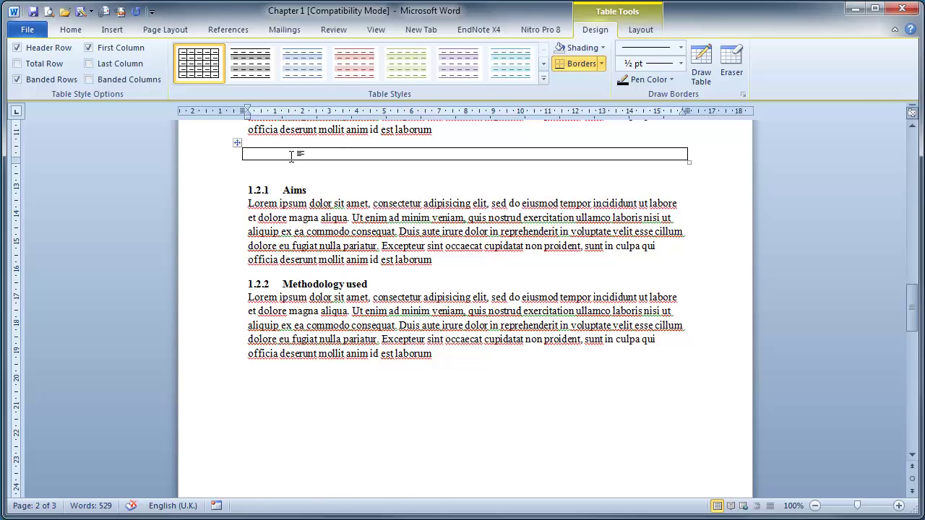
Insert Figure 4.jpg inside the table's single cell.
click(109, 29)
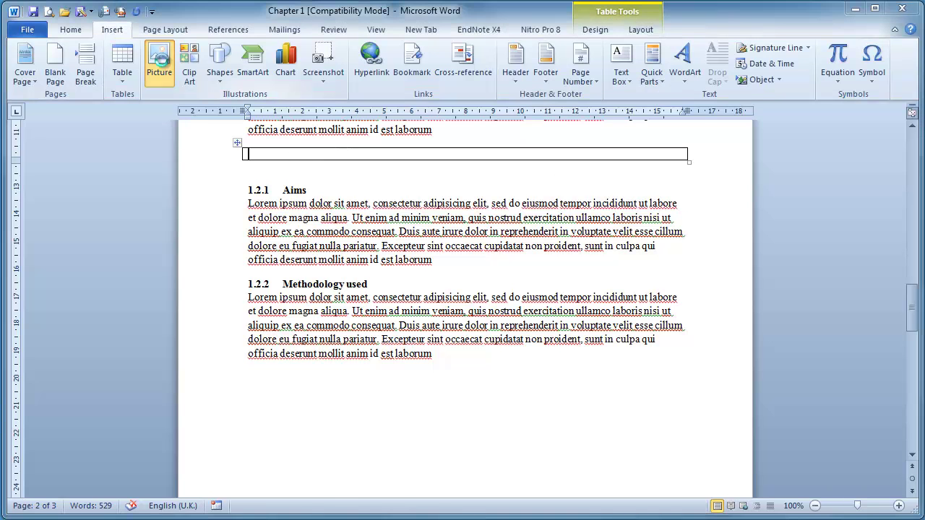
click(159, 68)
double_click(529, 211)
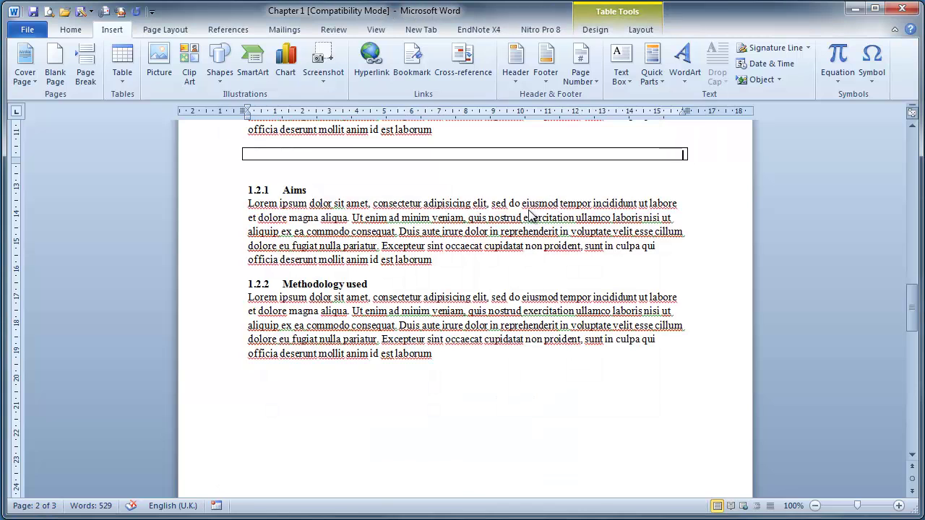
click(710, 351)
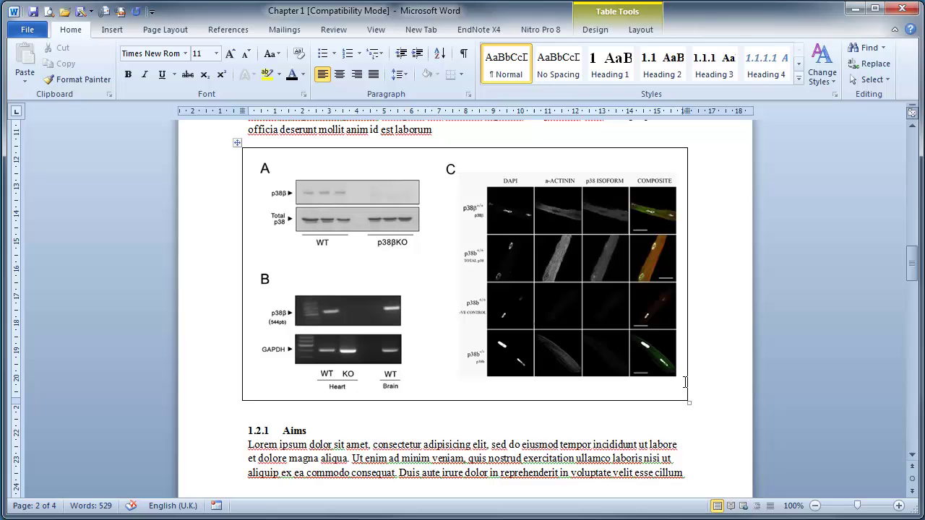
Remove all borders from the table holding the figure.
click(243, 146)
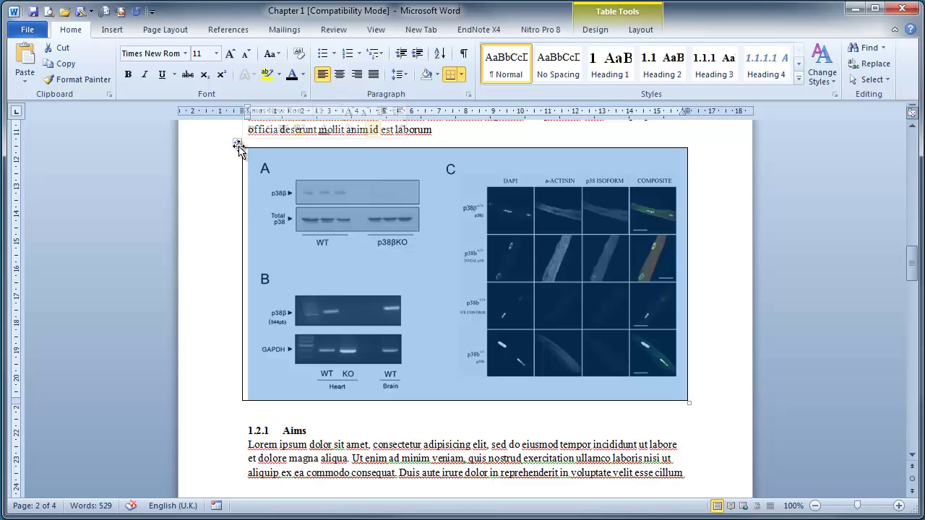
click(462, 75)
click(475, 155)
click(693, 256)
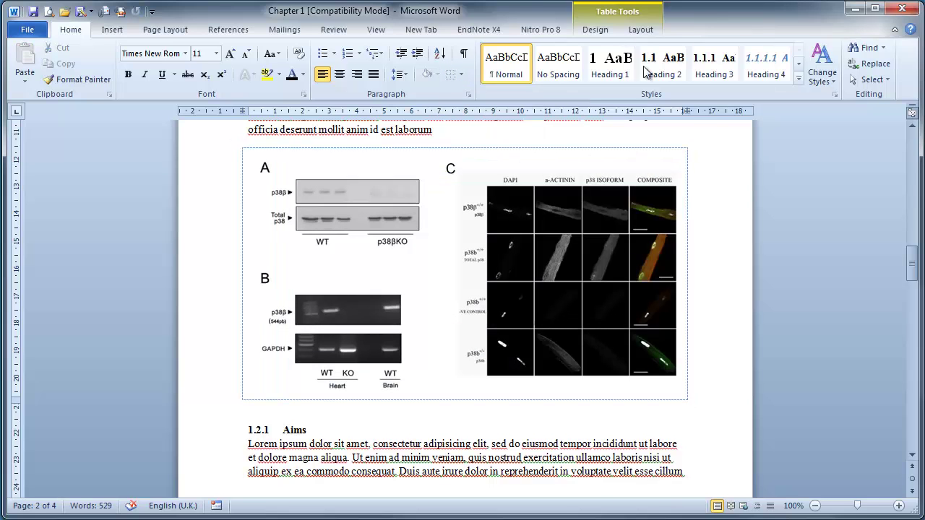
Select the figure picture itself rather than the surrounding table.
click(641, 30)
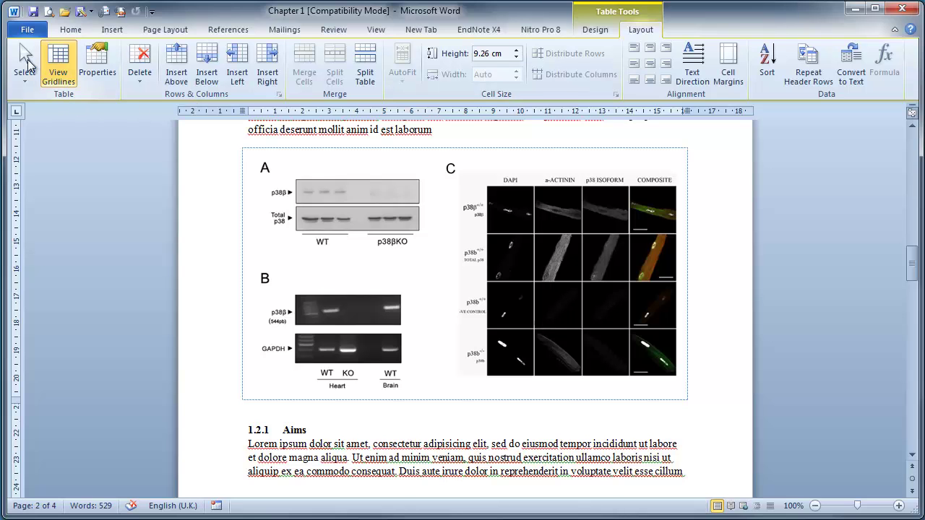
click(70, 30)
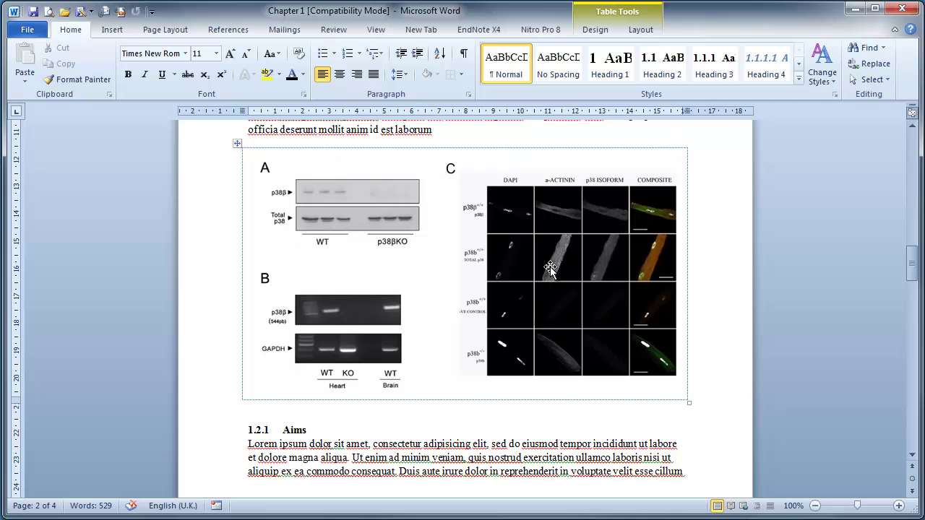
click(236, 144)
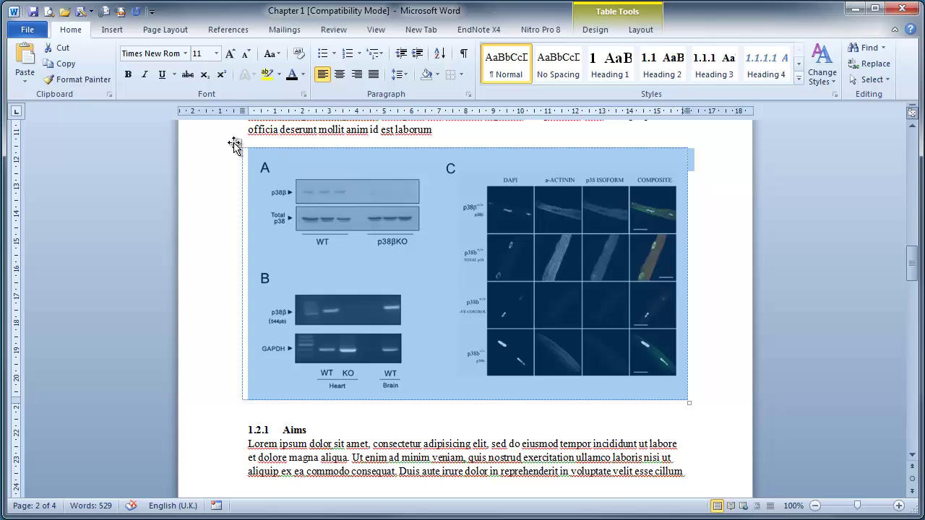
click(525, 260)
click(705, 269)
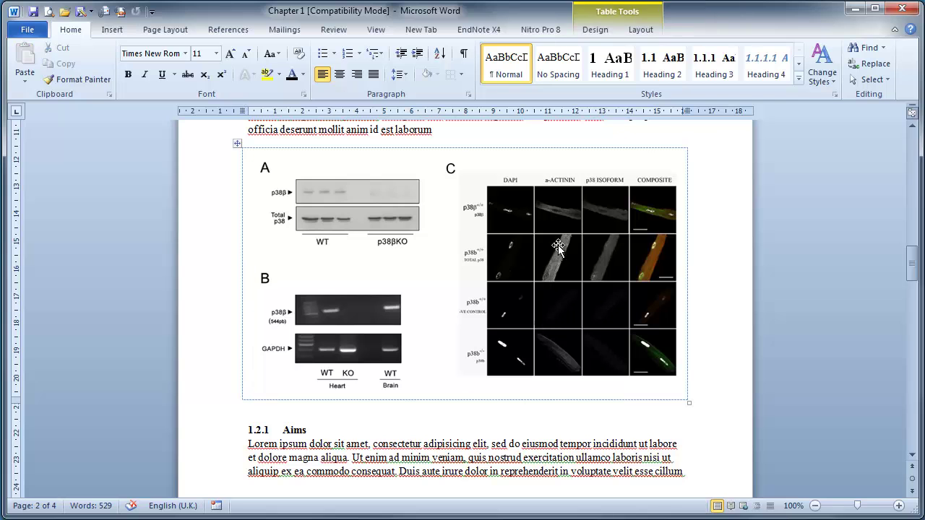
click(522, 264)
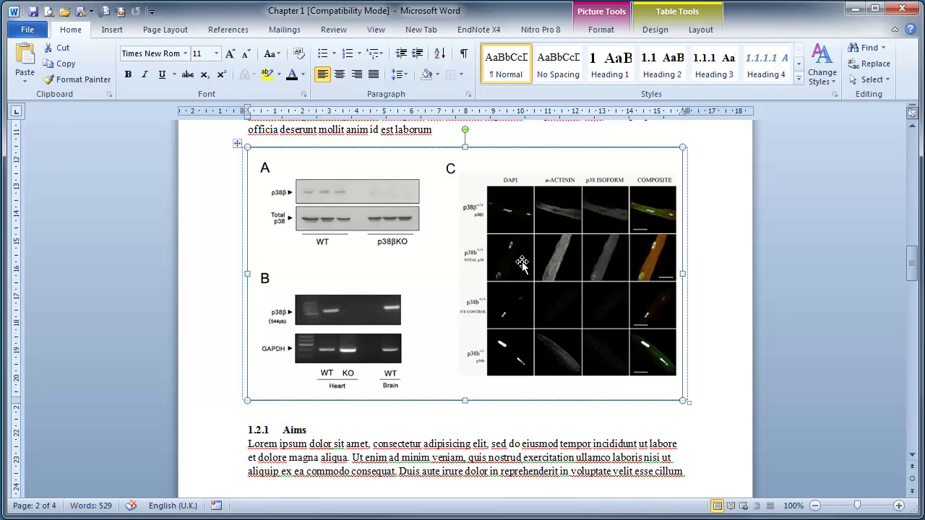
Open Insert Caption for the picture and settle on the Figure label.
right_click(522, 263)
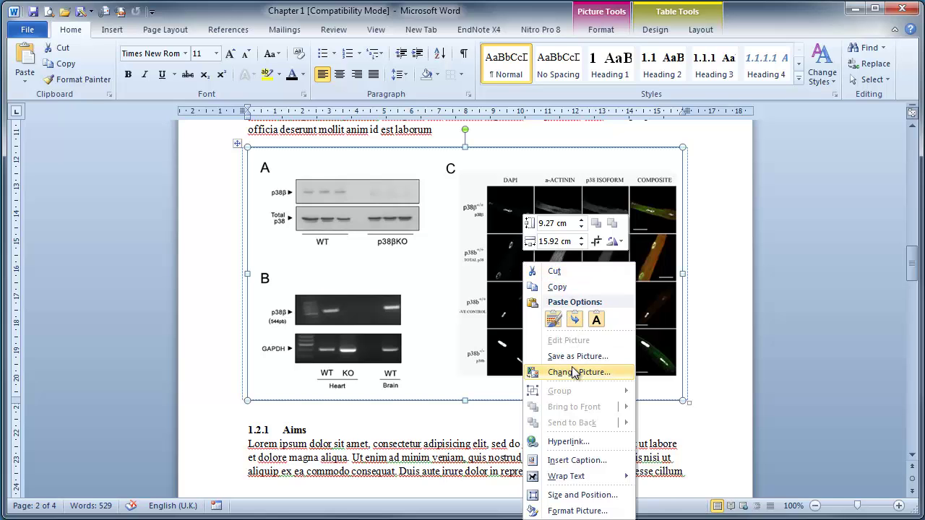
click(573, 461)
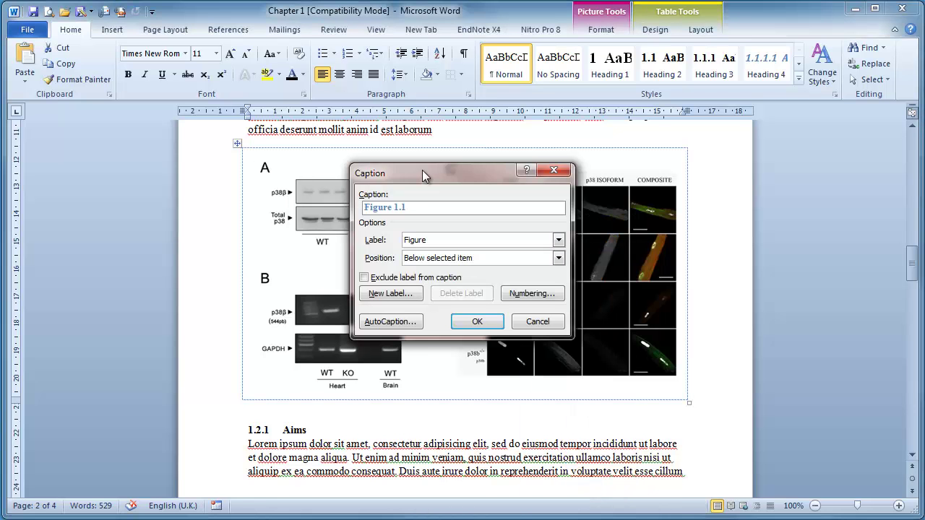
drag(422, 170, 435, 167)
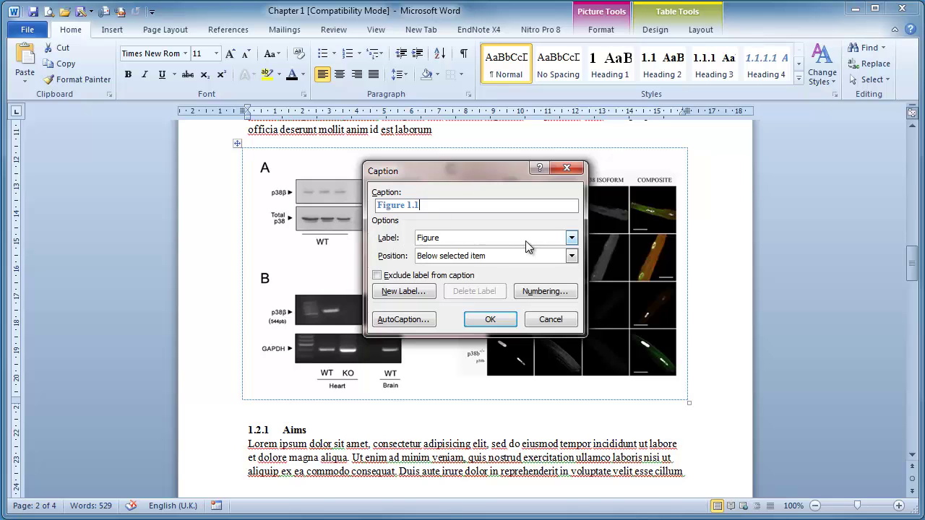
click(460, 239)
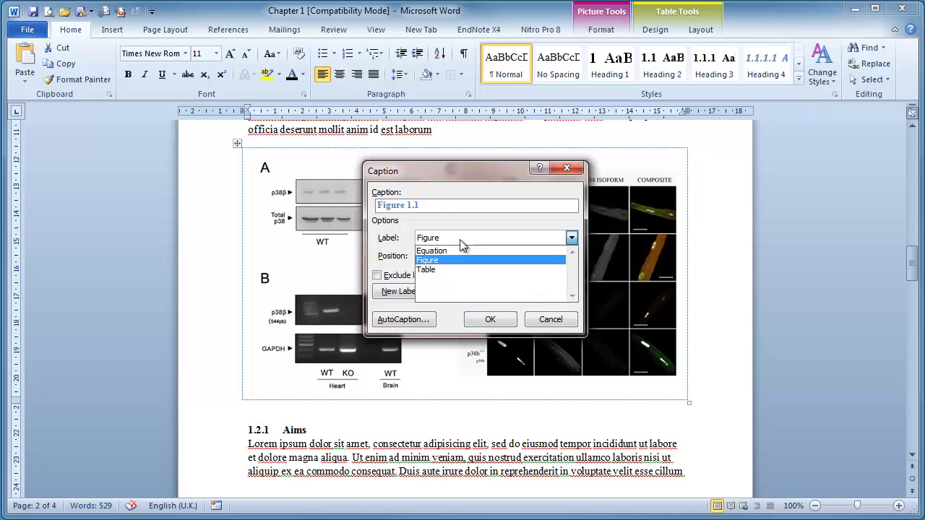
click(452, 250)
click(452, 240)
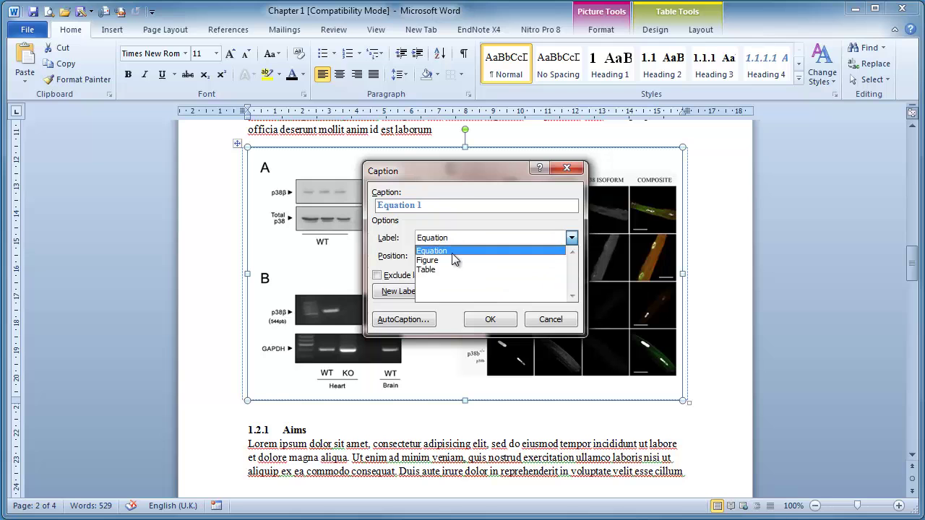
click(451, 261)
click(455, 245)
click(453, 272)
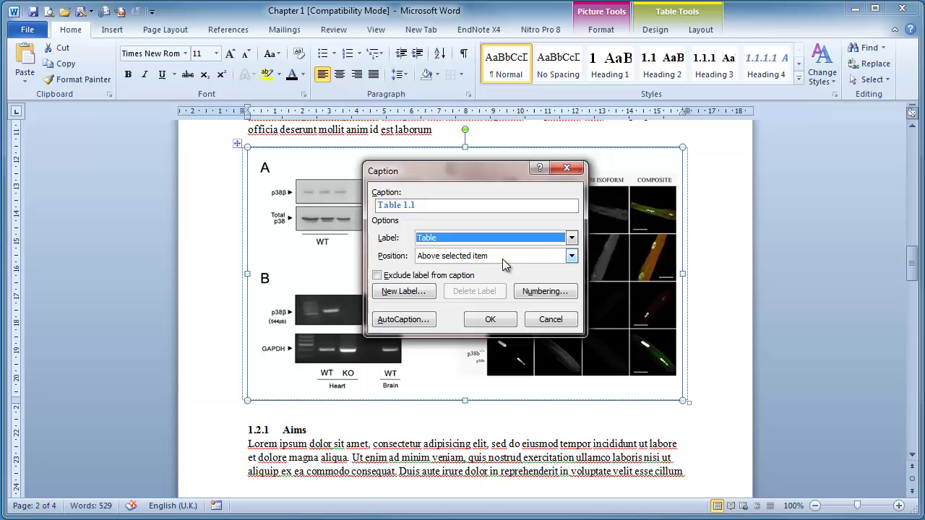
click(478, 237)
click(463, 249)
click(449, 246)
click(441, 260)
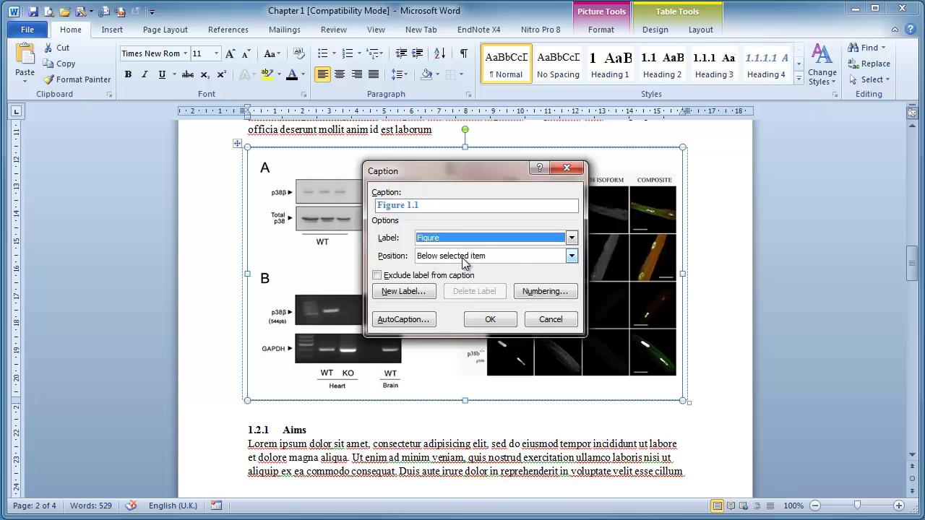
click(478, 239)
click(463, 249)
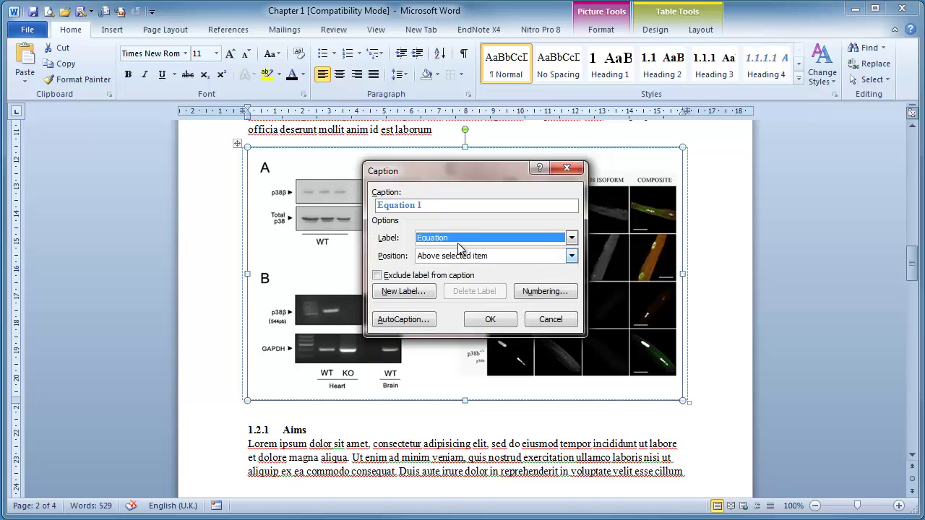
click(458, 248)
click(430, 260)
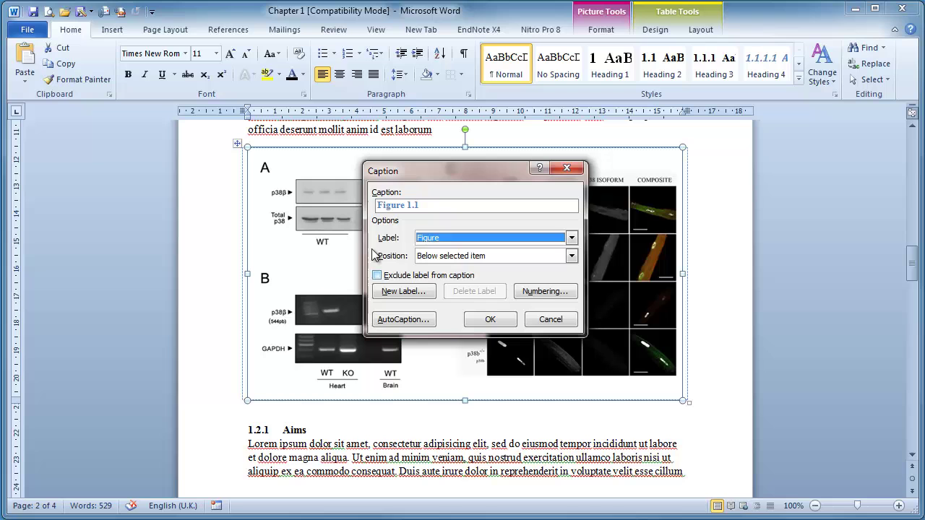
Set caption numbering to 1, 2, 3 with the chapter number from Heading 1.
click(553, 295)
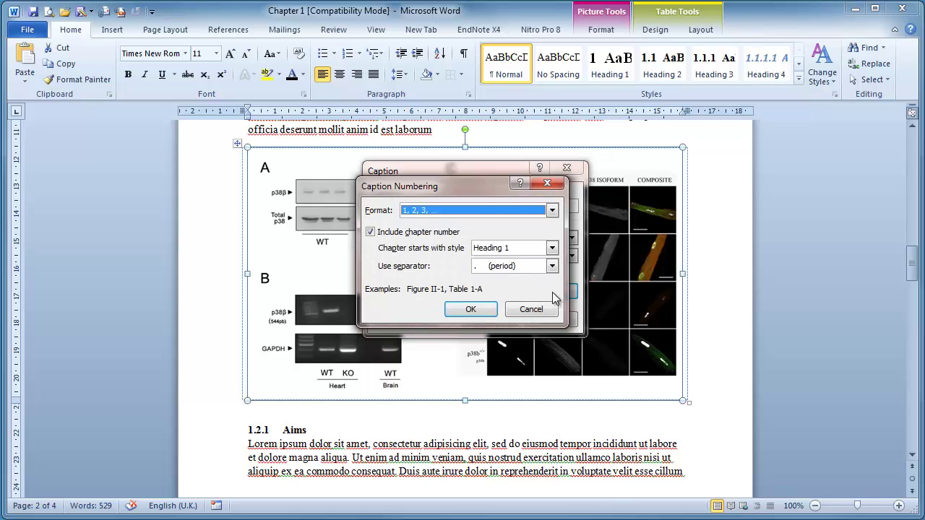
click(417, 215)
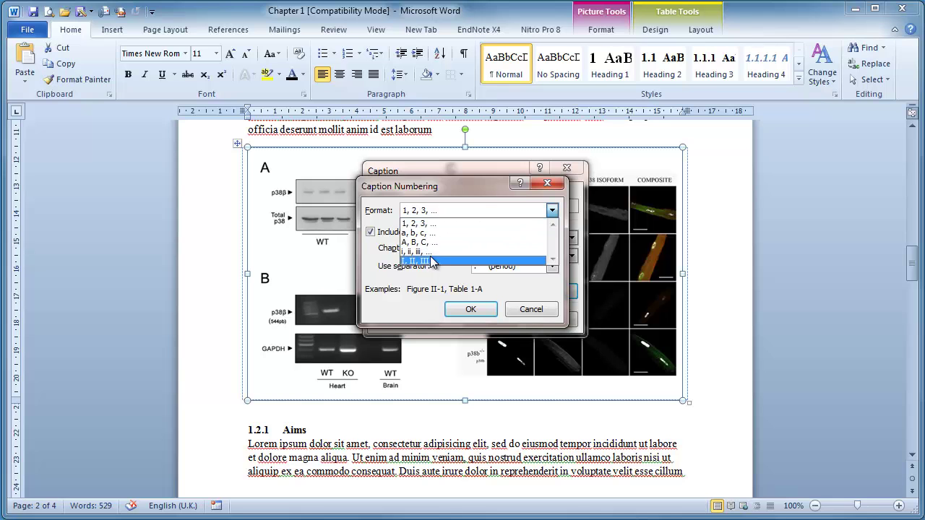
click(427, 229)
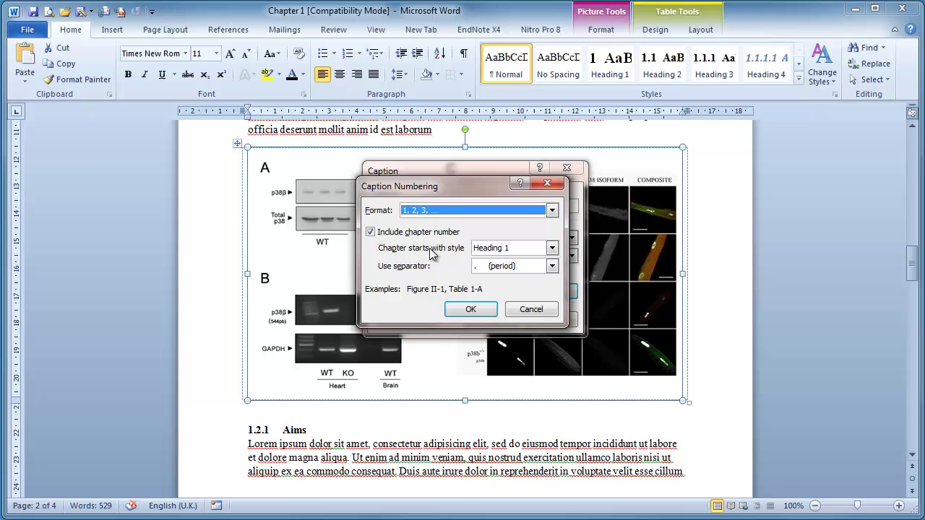
click(481, 249)
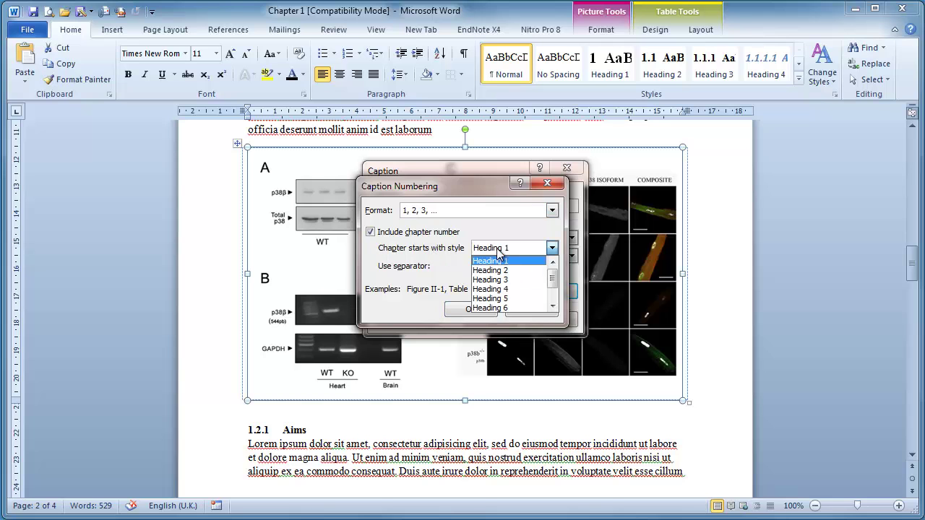
click(501, 262)
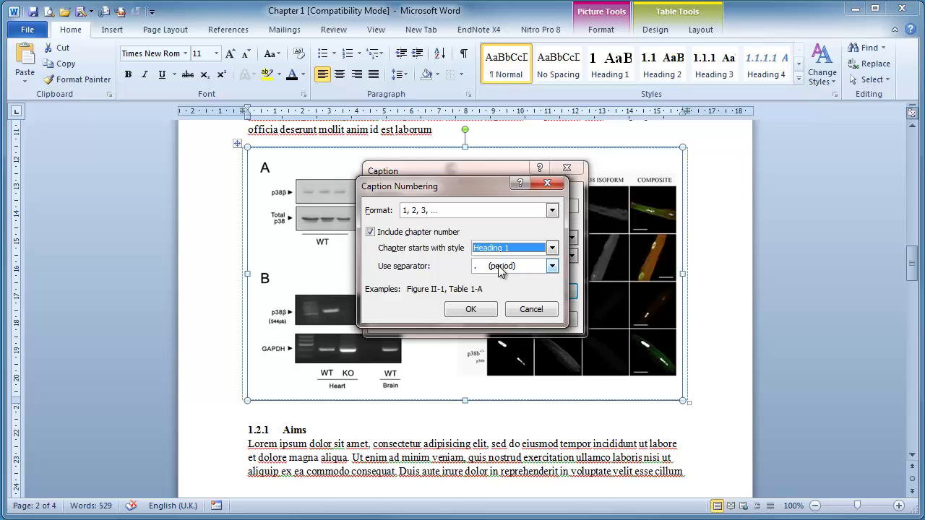
click(480, 312)
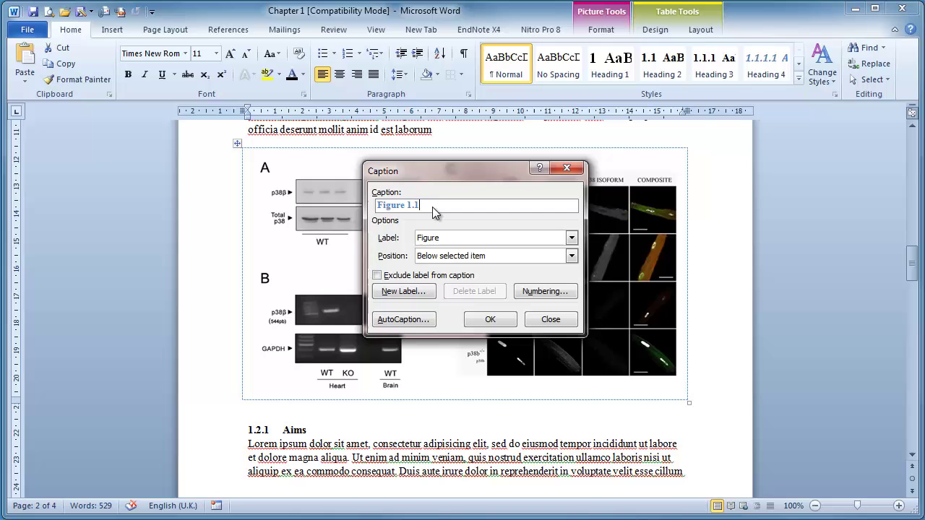
Insert the Figure 1.1 caption below the image and make it 11 pt.
click(495, 318)
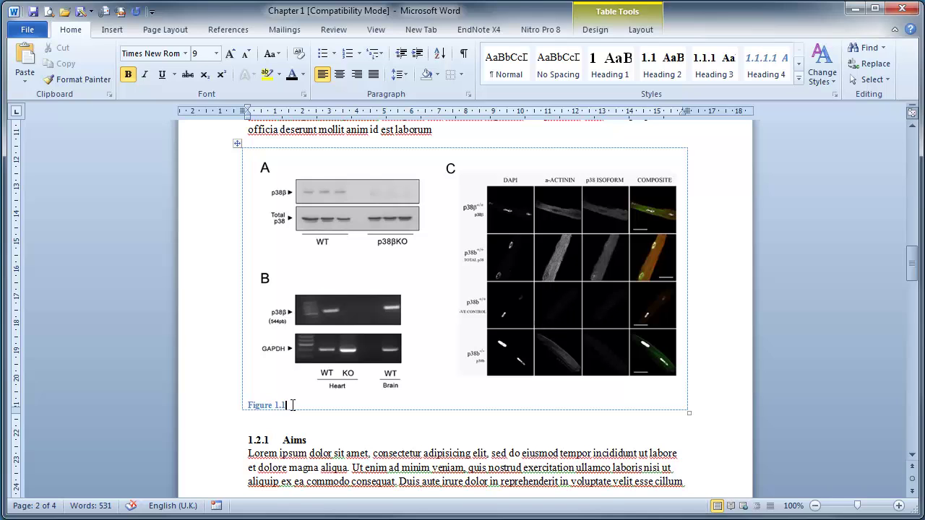
drag(292, 404, 248, 405)
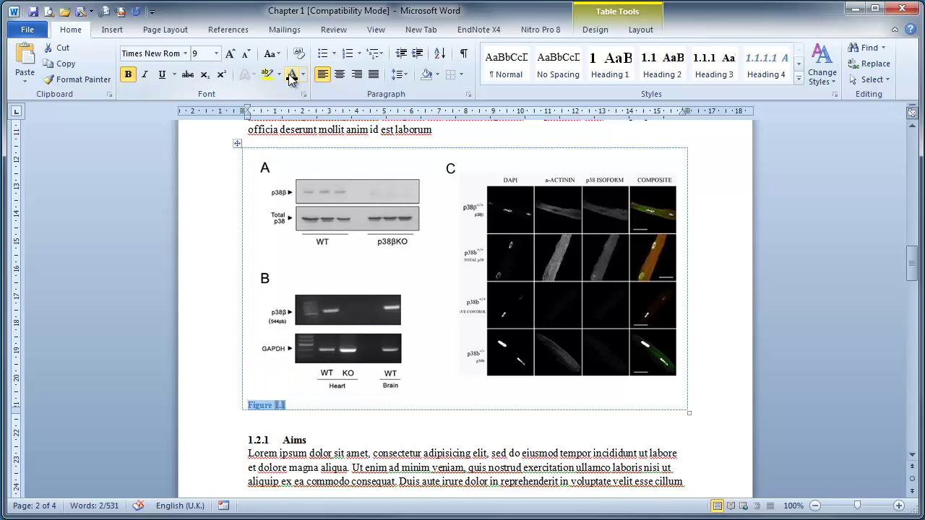
click(215, 54)
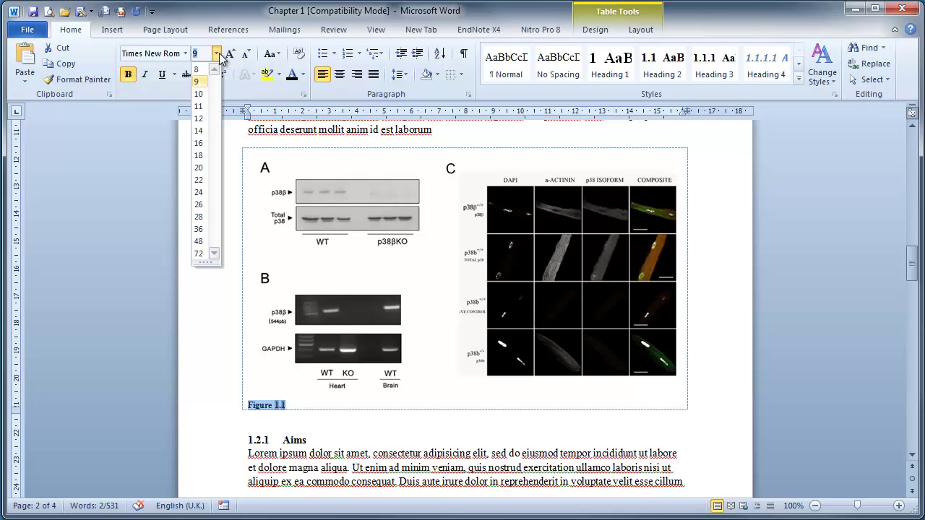
click(198, 106)
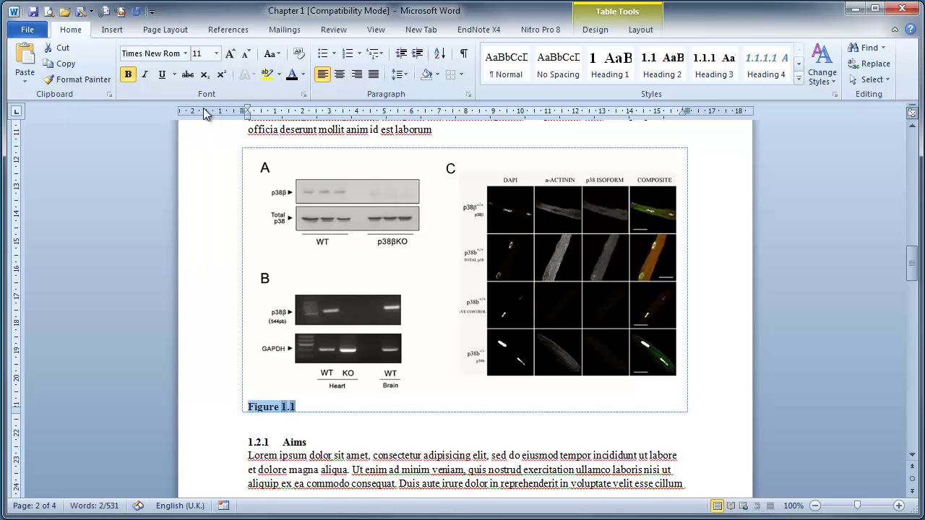
Update the Caption style to match the 11 pt Figure 1.1 caption.
click(798, 64)
click(798, 63)
click(799, 68)
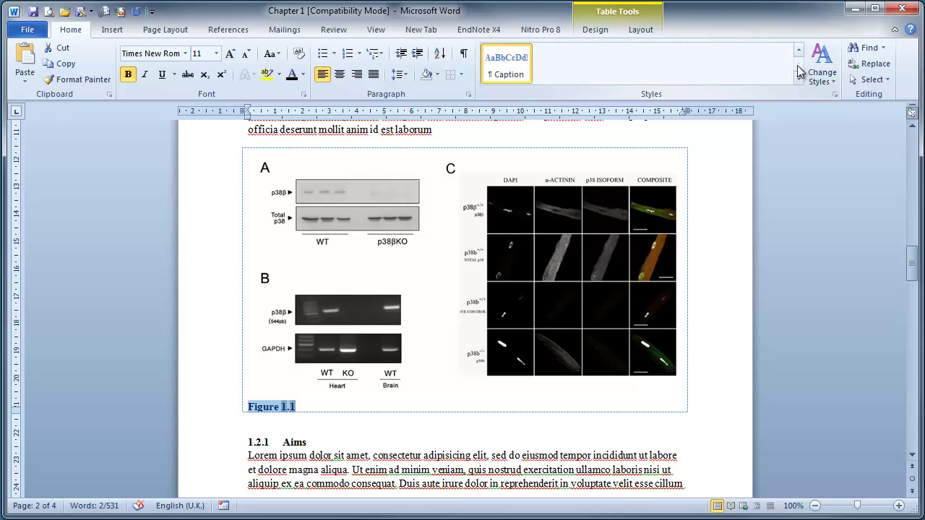
right_click(515, 67)
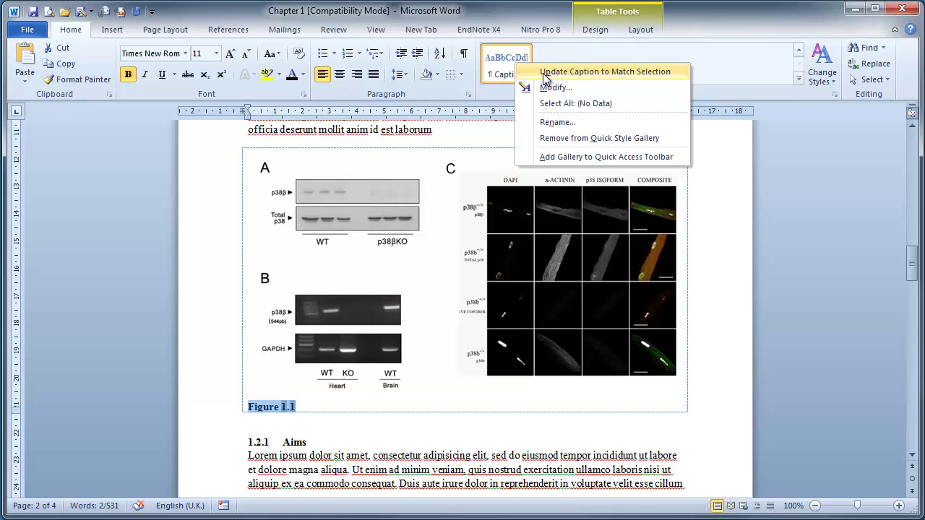
click(544, 75)
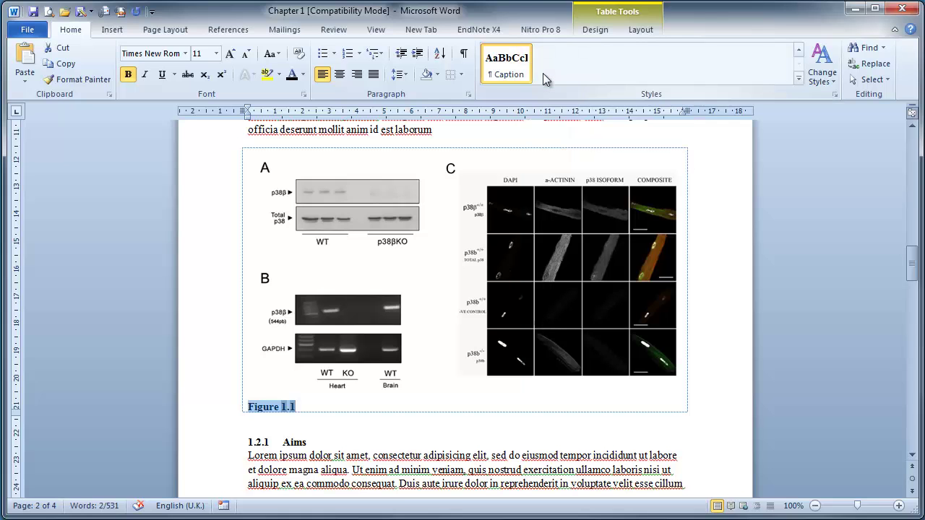
click(314, 409)
Type the legend title 'This is the Figure Legend for the first figure' and its body sentence.
key(Return)
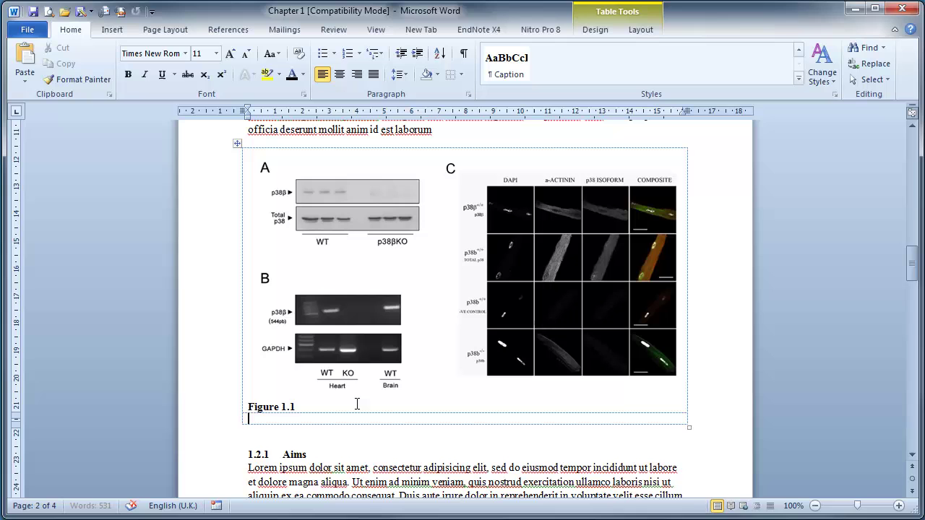
key(BackSpace)
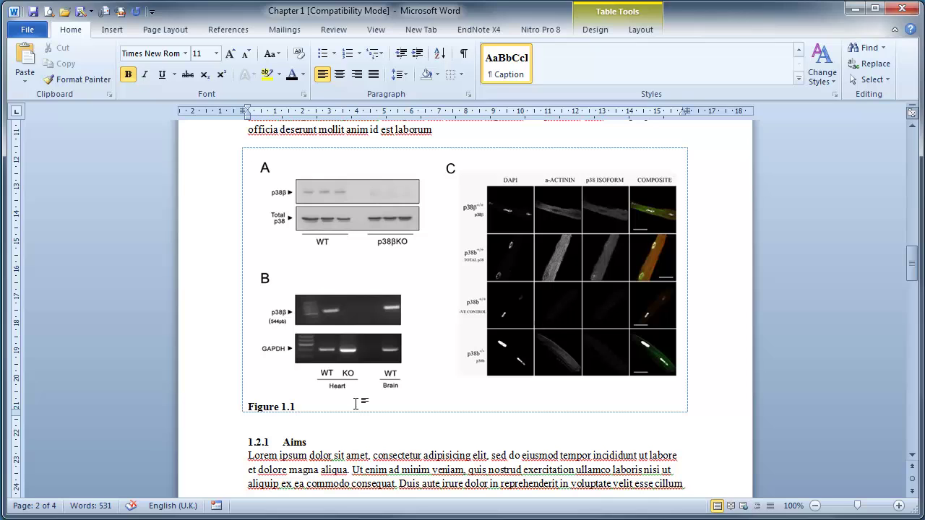
text(This is the Figure Legend)
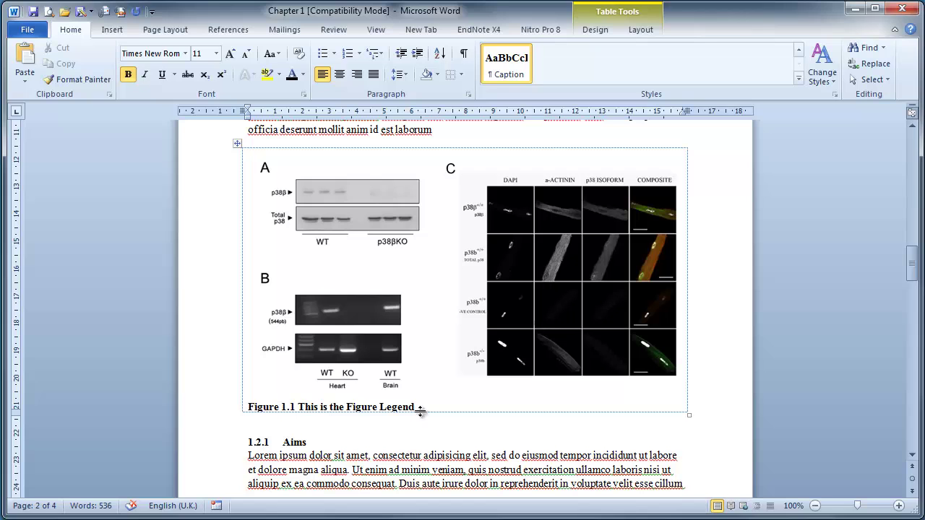
text(for the first figure)
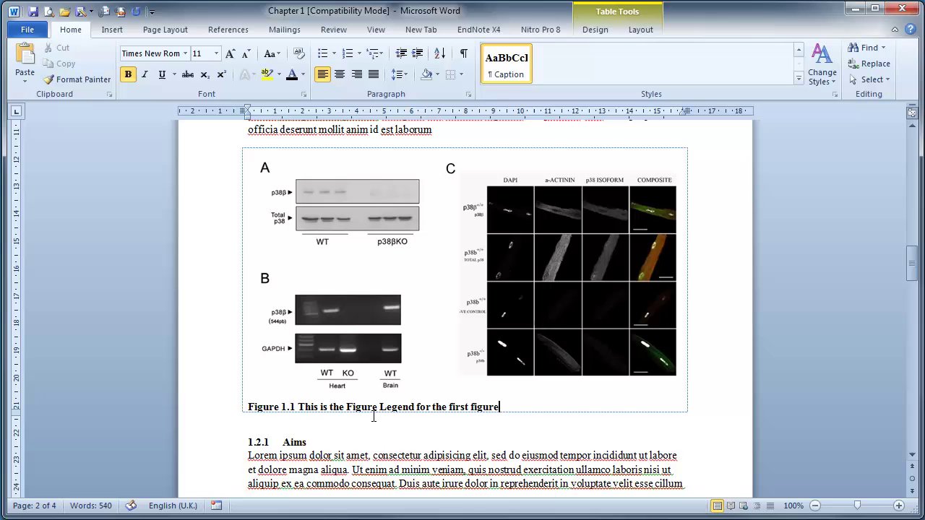
key(Return)
text(This i)
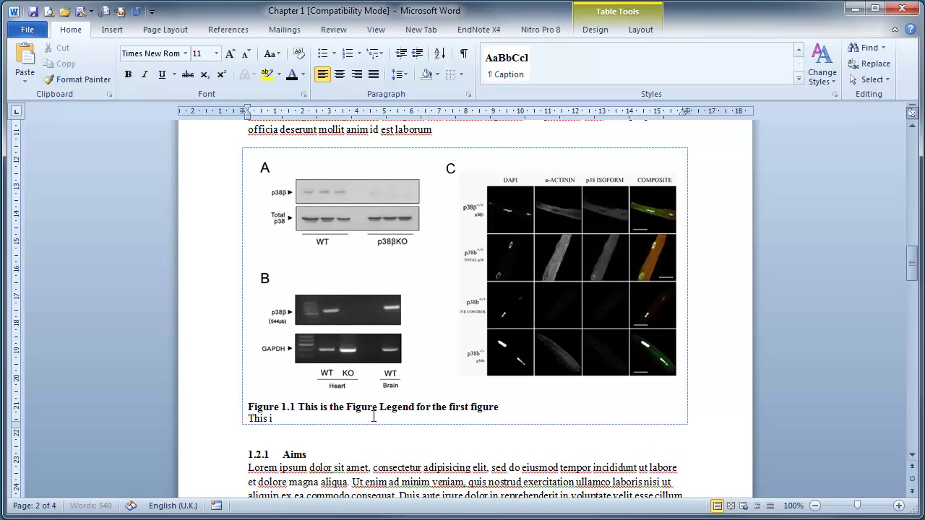
text(s the main body of the figure)
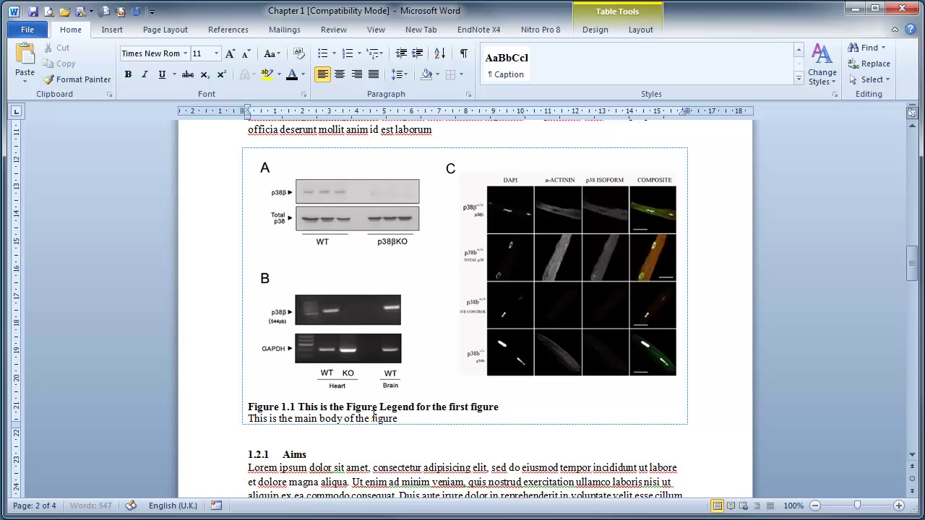
text( legend, it's just undfe)
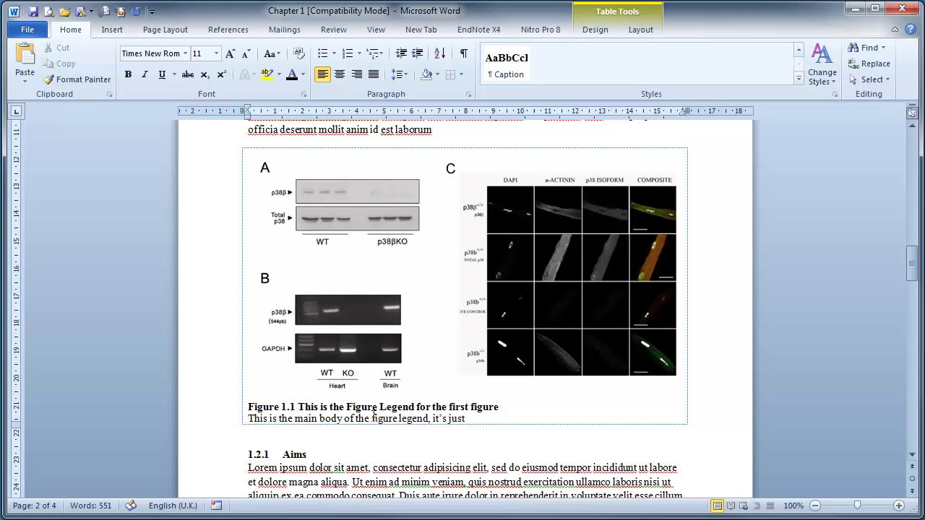
key(BackSpace)
key(BackSpace)
text(erneath the)
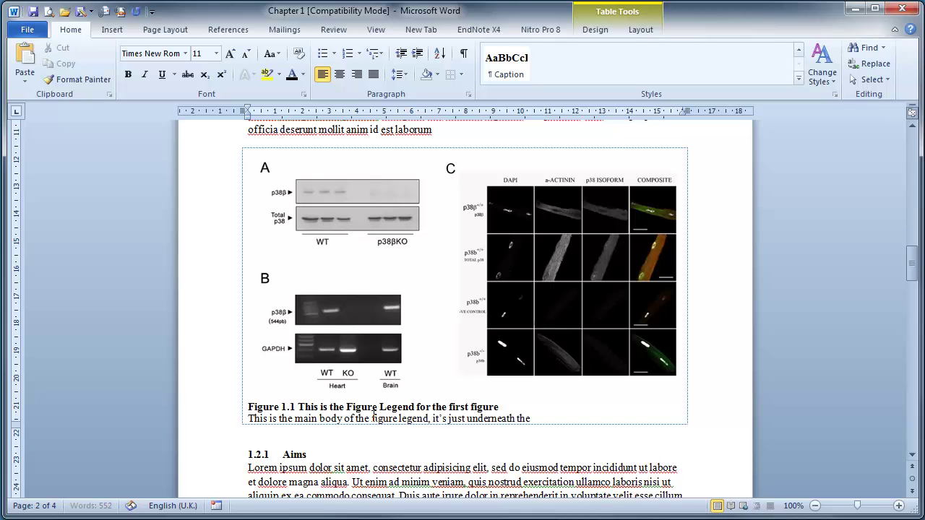
text( legent title)
Correct the misspelling 'legent' to 'legend' using the spelling suggestions.
scroll(374, 411, up, 1)
right_click(542, 464)
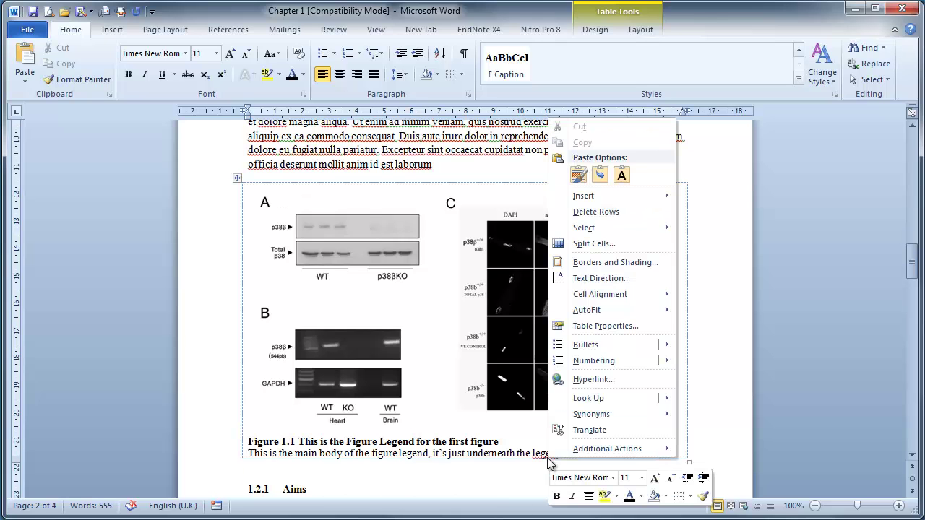
click(540, 457)
right_click(546, 453)
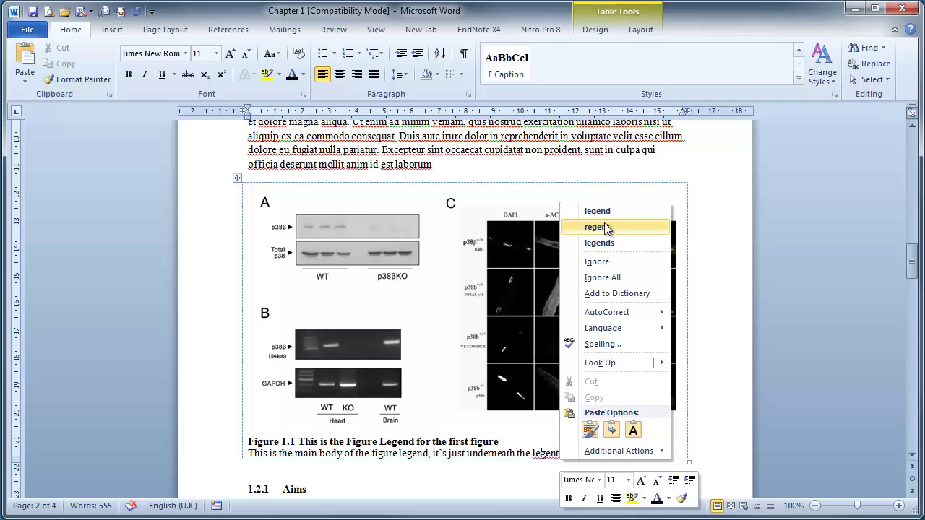
click(607, 220)
click(526, 441)
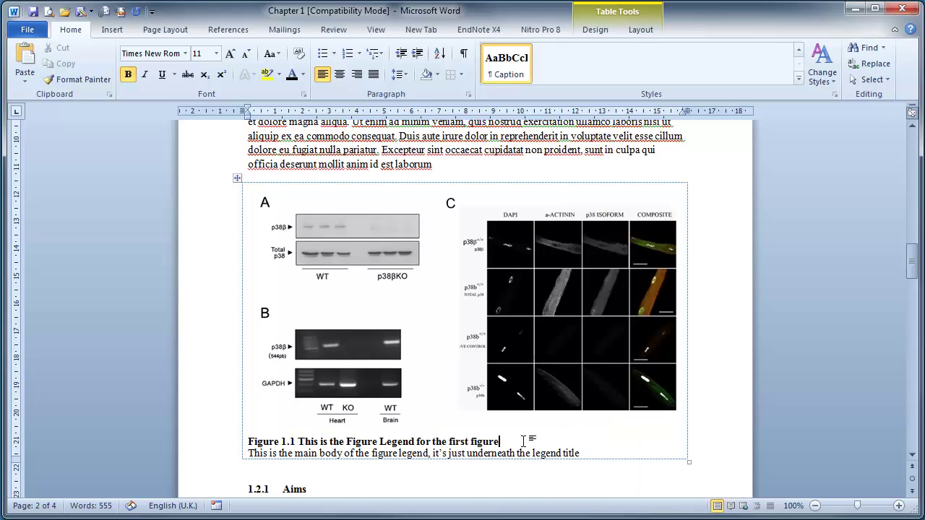
scroll(573, 421, down, 1)
click(571, 418)
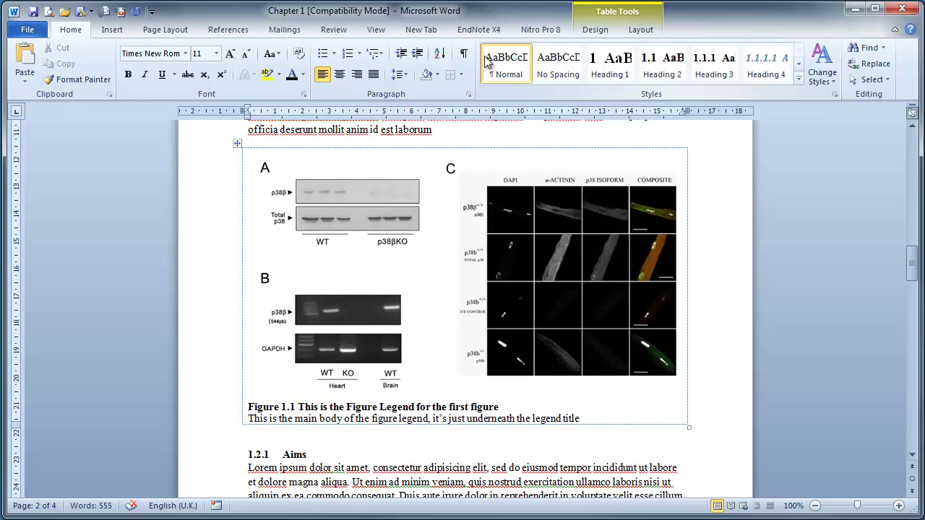
click(432, 407)
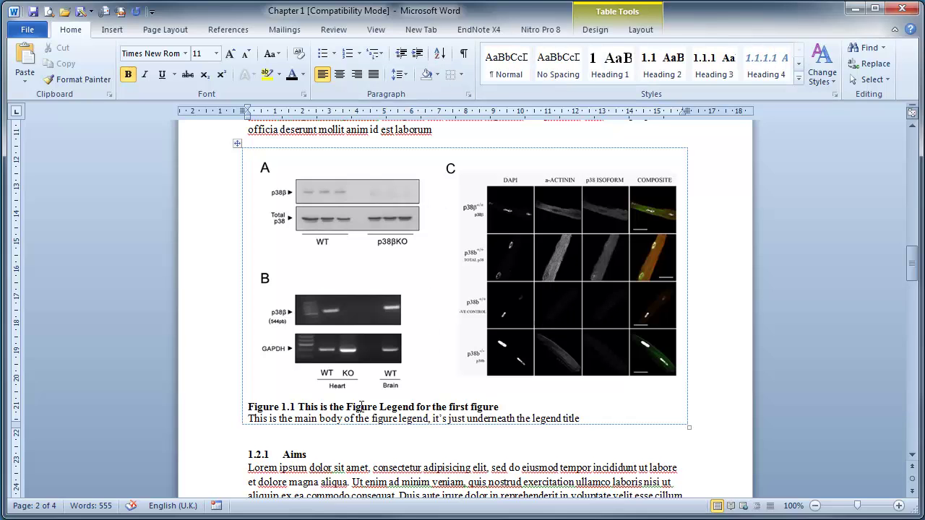
click(317, 419)
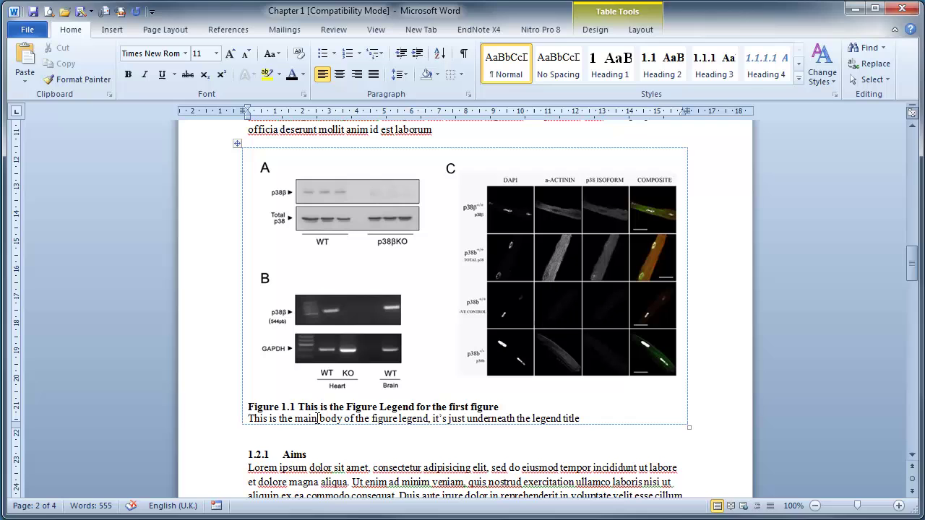
click(318, 406)
click(318, 419)
right_click(506, 62)
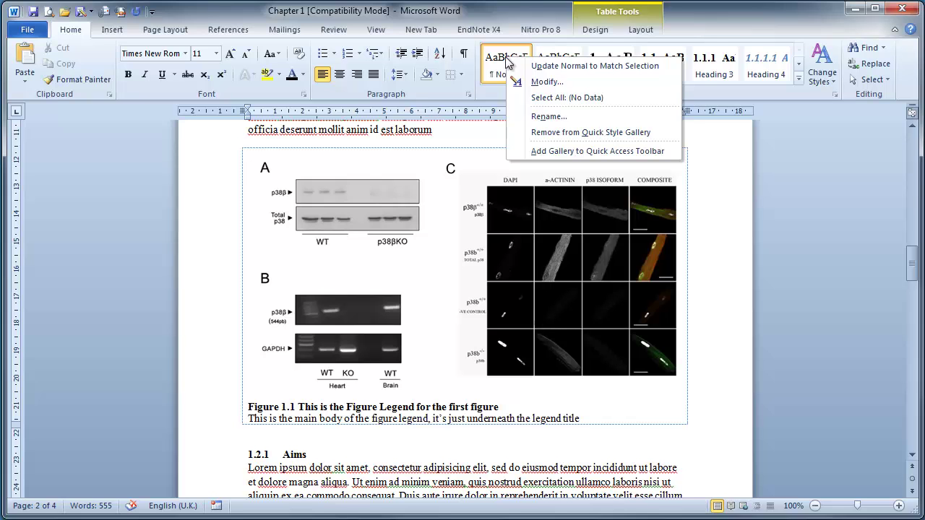
click(800, 64)
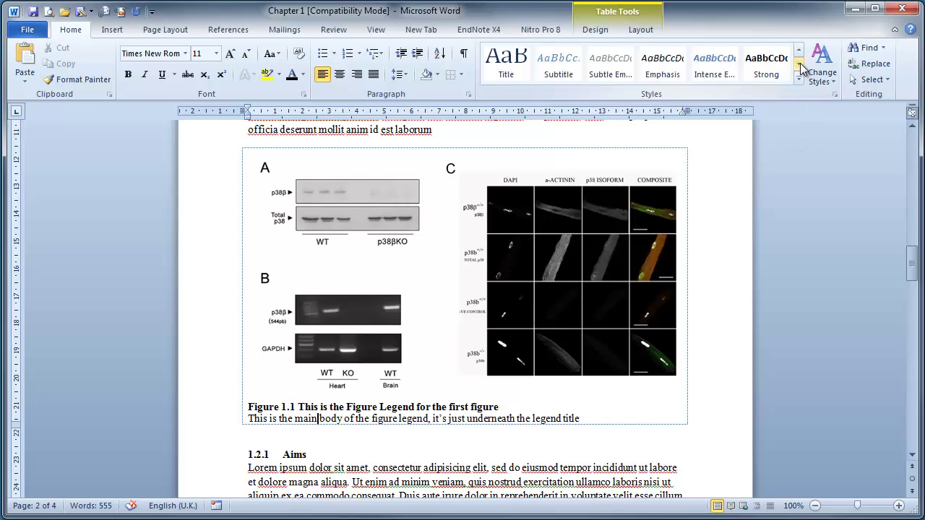
click(800, 64)
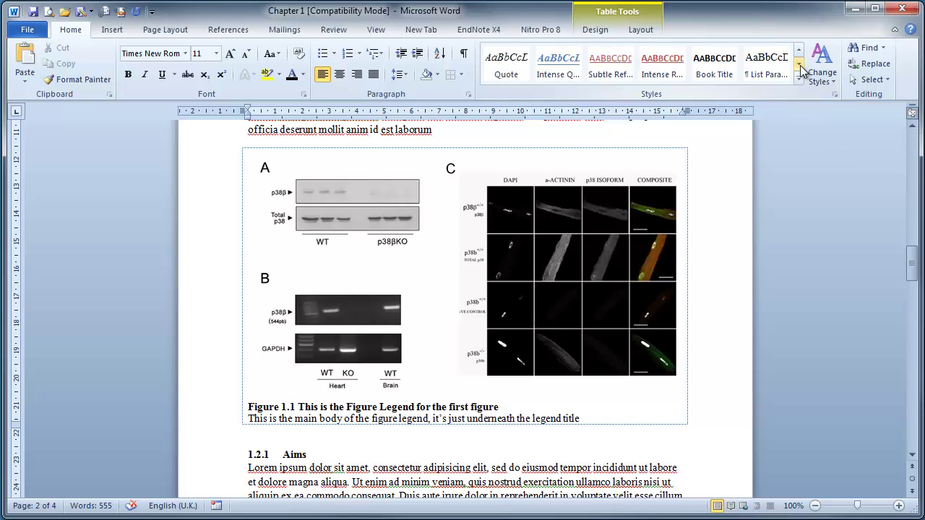
click(801, 66)
click(828, 66)
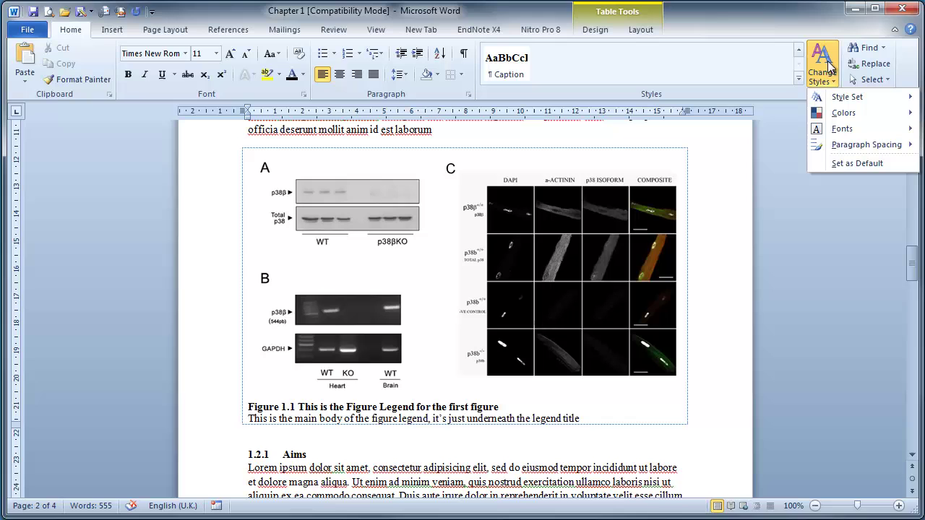
click(681, 432)
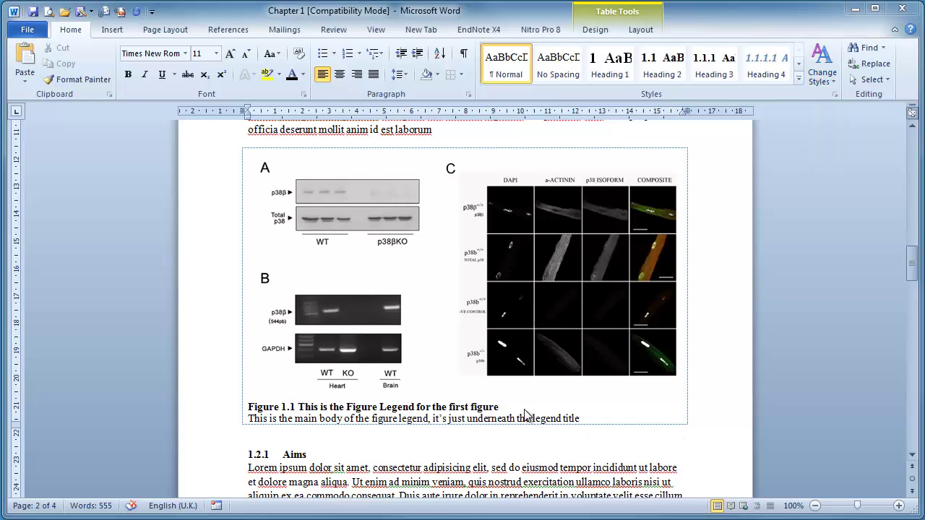
click(334, 418)
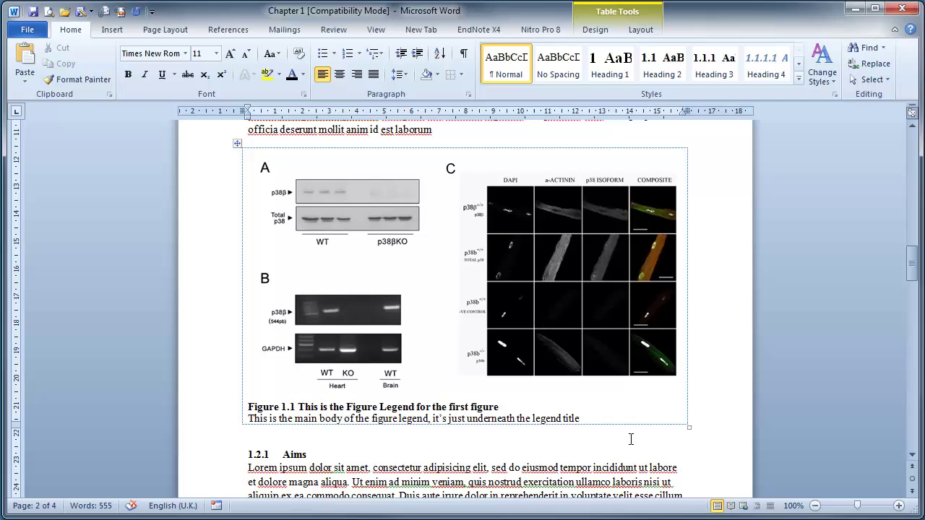
Indent the legend title on both sides and update the Caption style to match.
click(434, 406)
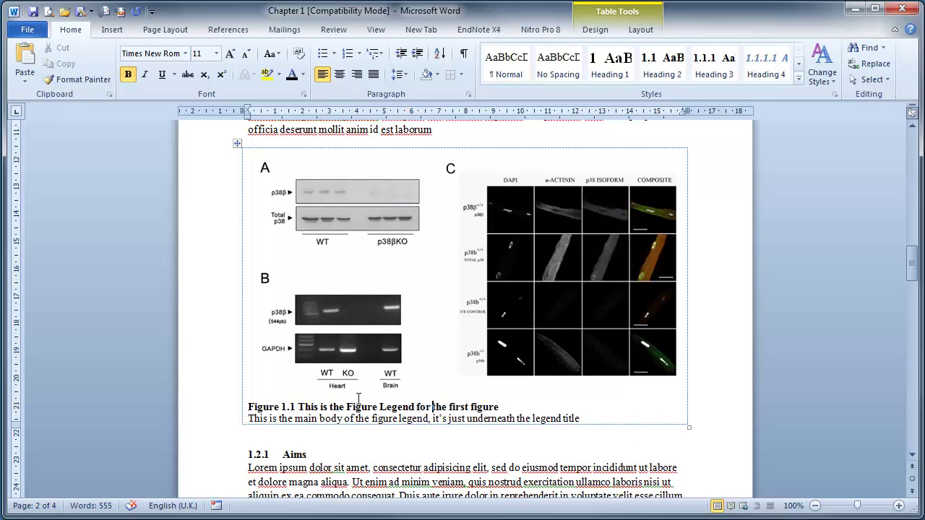
click(799, 63)
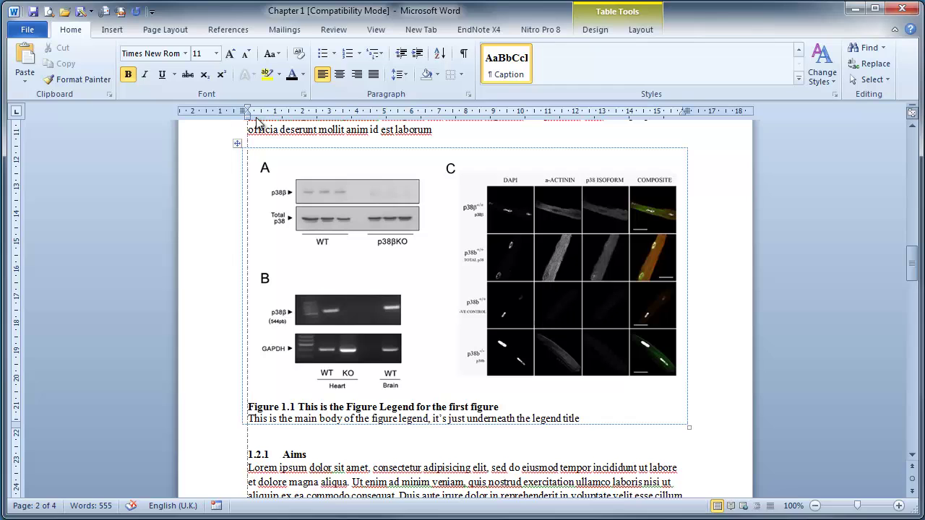
drag(248, 114, 275, 123)
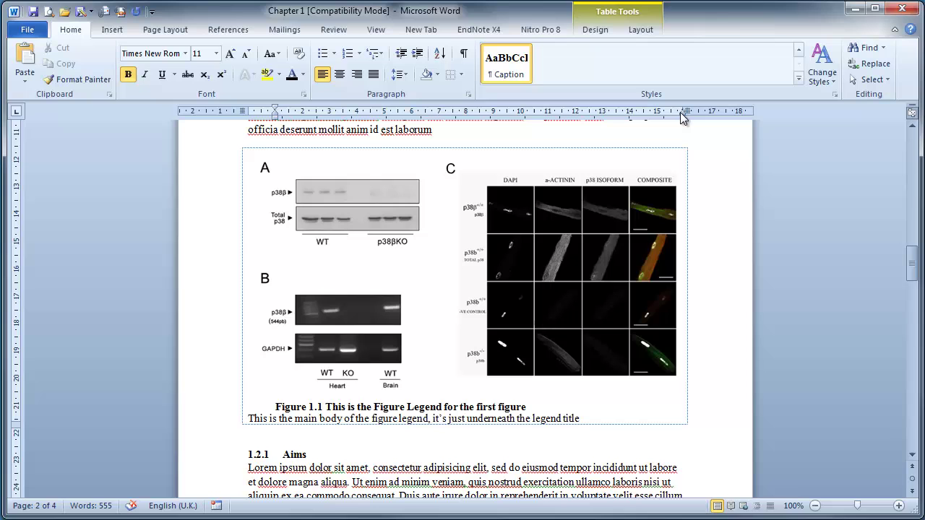
drag(686, 114, 658, 120)
right_click(517, 54)
click(538, 58)
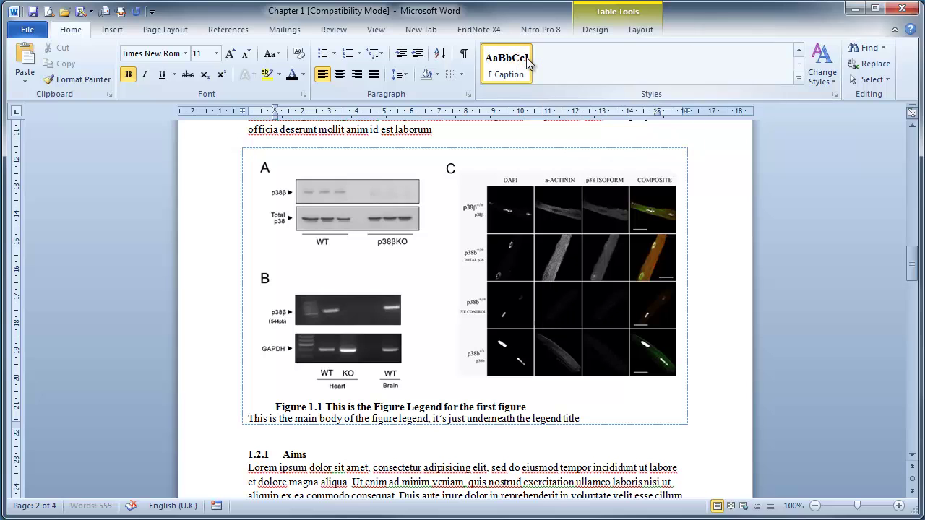
Move to the legend body line and bring up the No Spacing style's options.
click(483, 419)
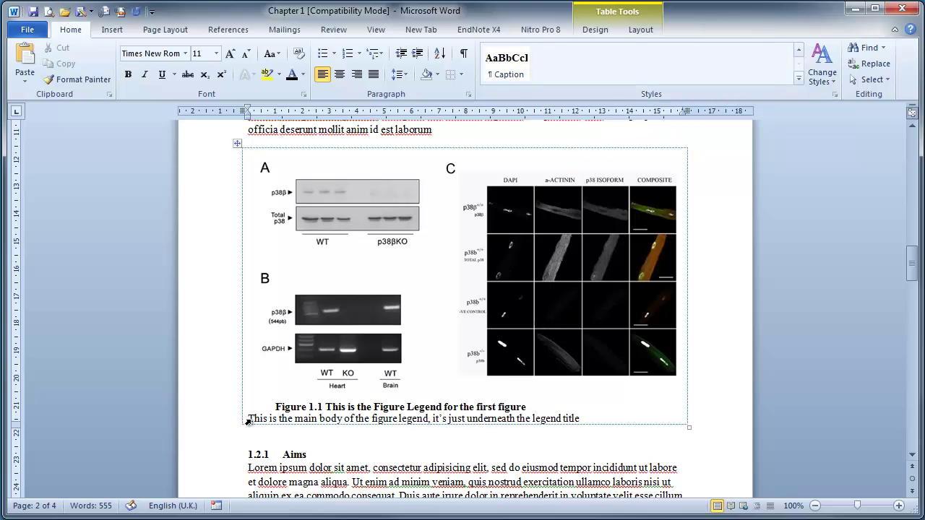
click(799, 49)
click(799, 50)
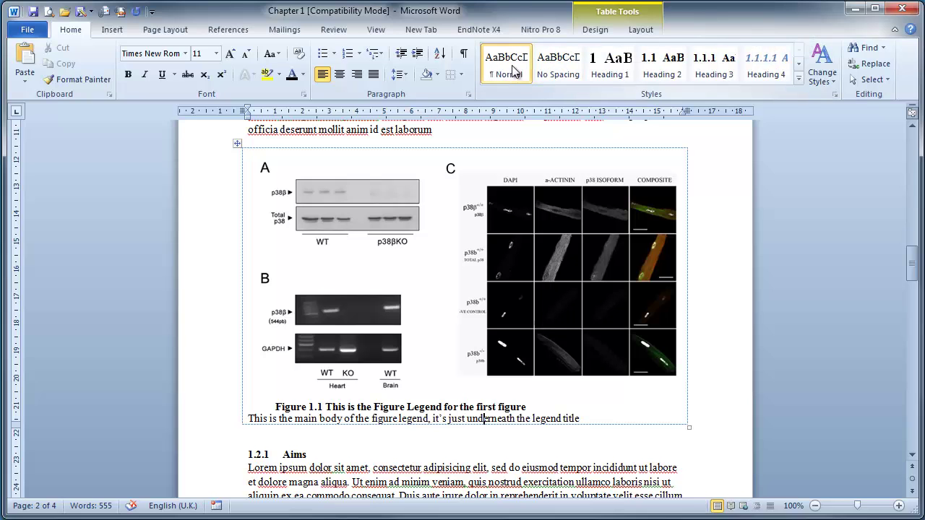
right_click(569, 62)
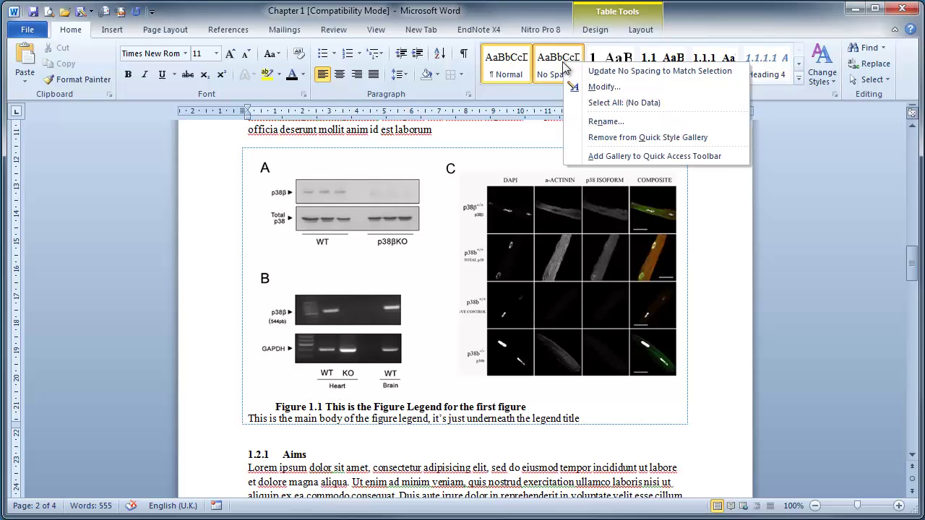
Apply No Spacing to the legend body line and rename that style 'Figure Legend'.
click(595, 421)
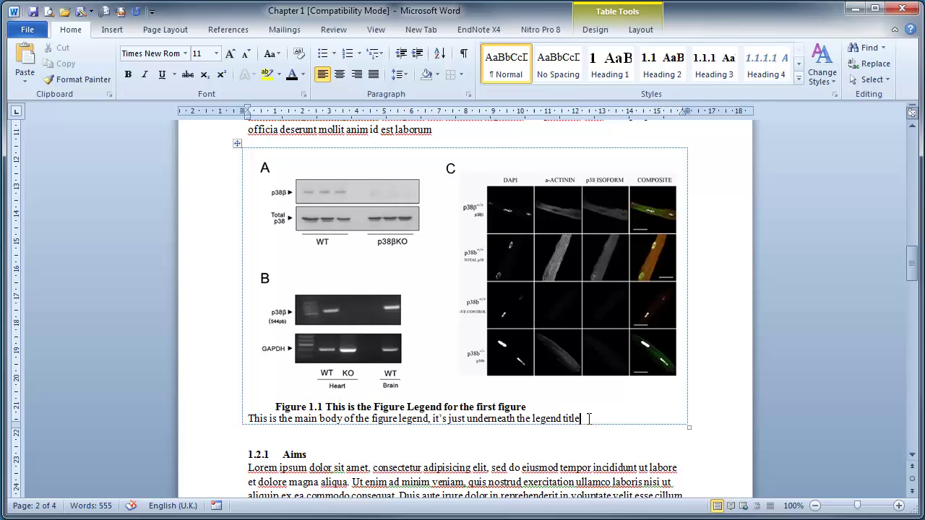
click(562, 69)
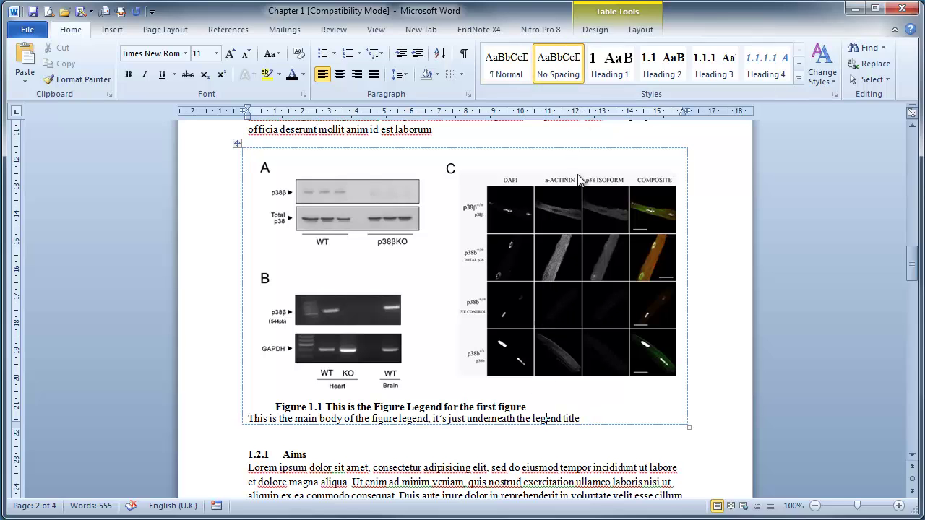
right_click(565, 72)
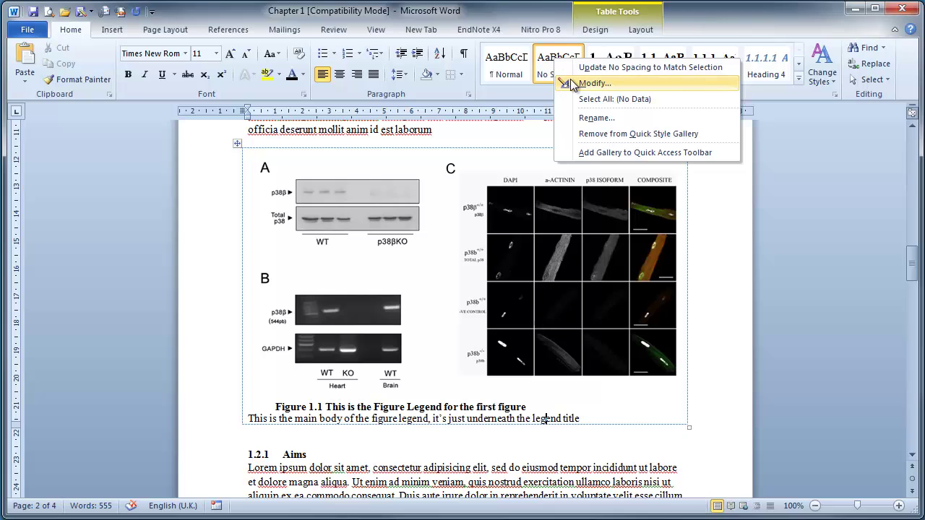
click(589, 119)
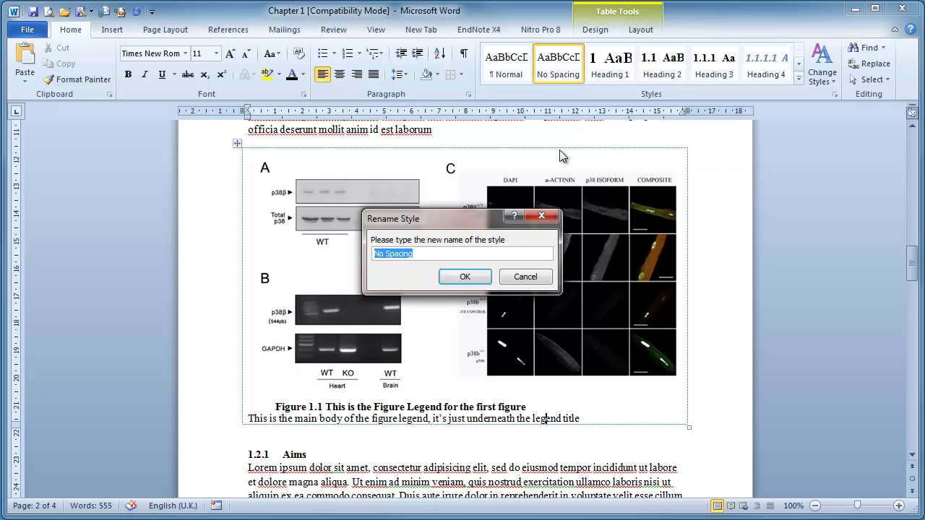
text(Caption Legend)
key(shift+Home)
text(Figure)
click(468, 277)
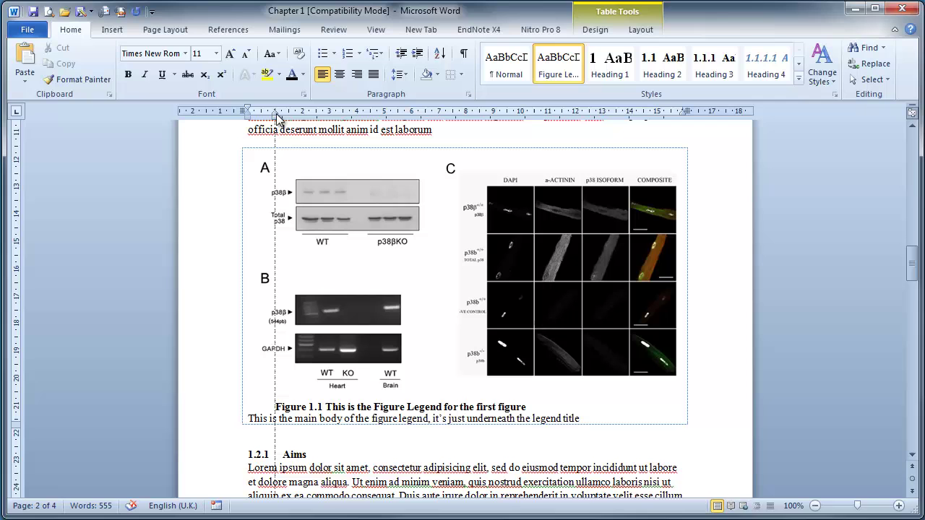
Indent the legend body on both sides and update the Figure Legend style to match.
drag(248, 116, 275, 116)
drag(689, 116, 659, 118)
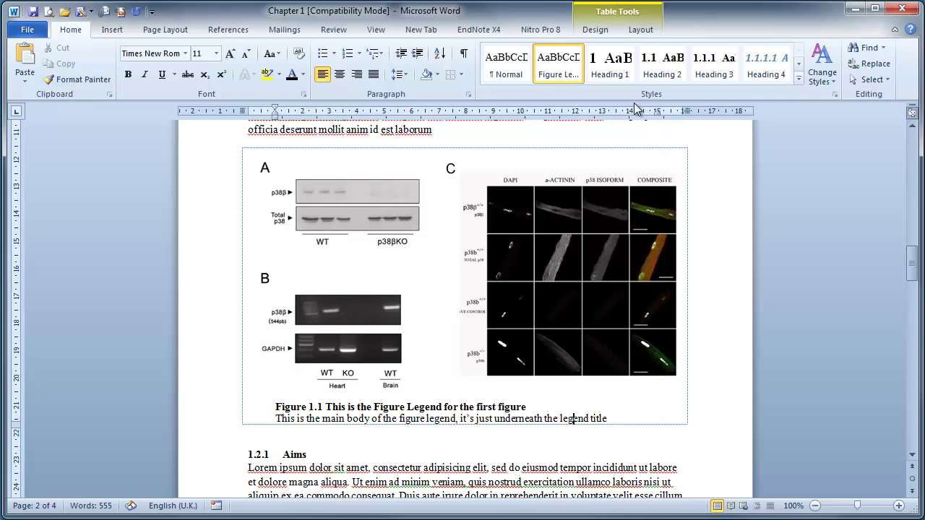
right_click(555, 72)
click(635, 350)
Copy the legend sentence and append it four more times, each separated by a period.
drag(613, 418, 274, 419)
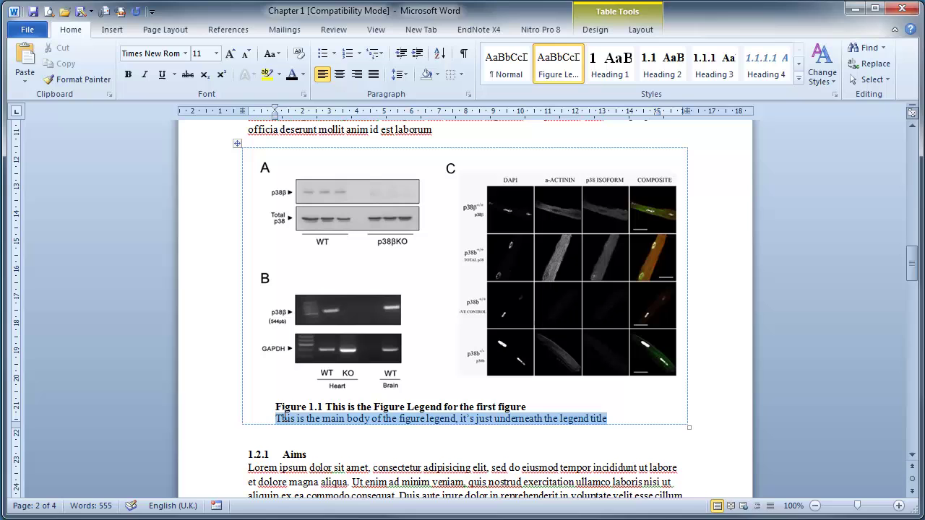
key(ctrl+c)
click(609, 418)
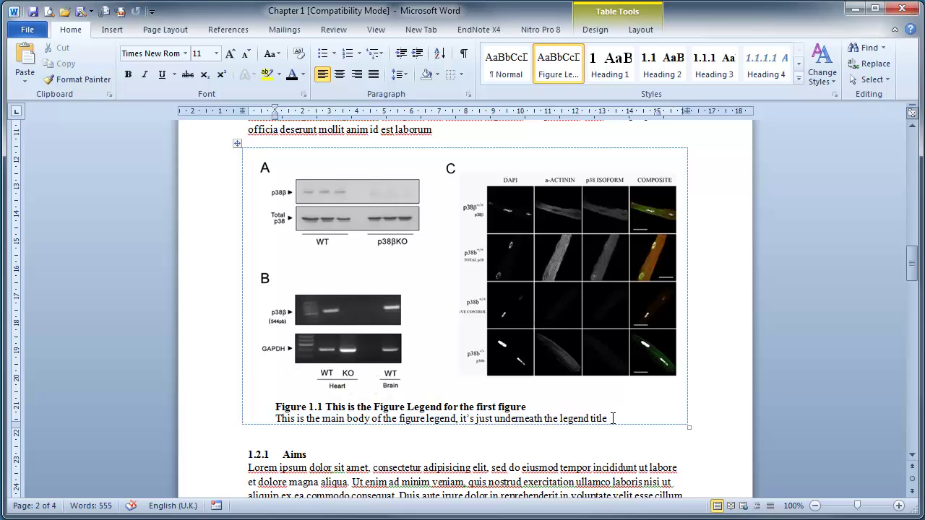
text(.)
key(ctrl+v)
text(.)
key(ctrl+v)
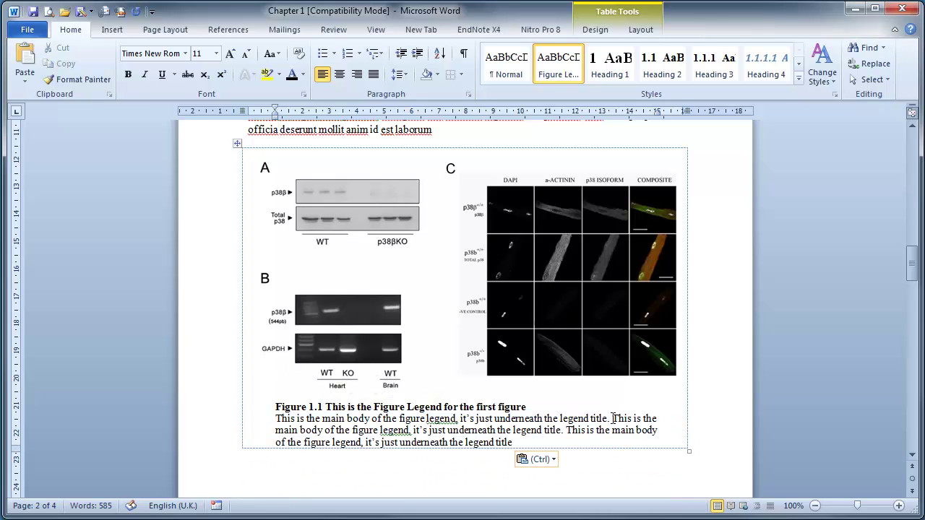
text(.)
key(ctrl+v)
text(.)
key(ctrl+v)
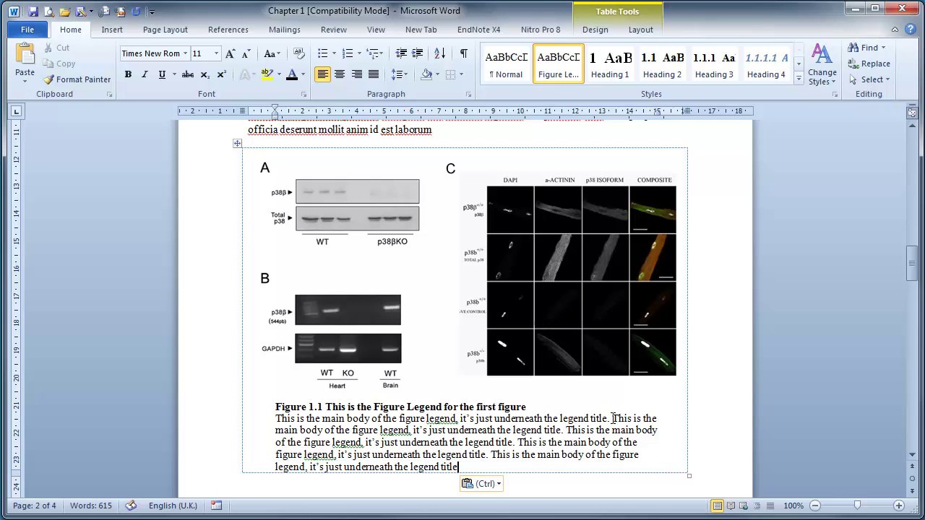
Move the caret to the line below the table, then back up into the figure table.
scroll(625, 431, down, 2)
click(425, 422)
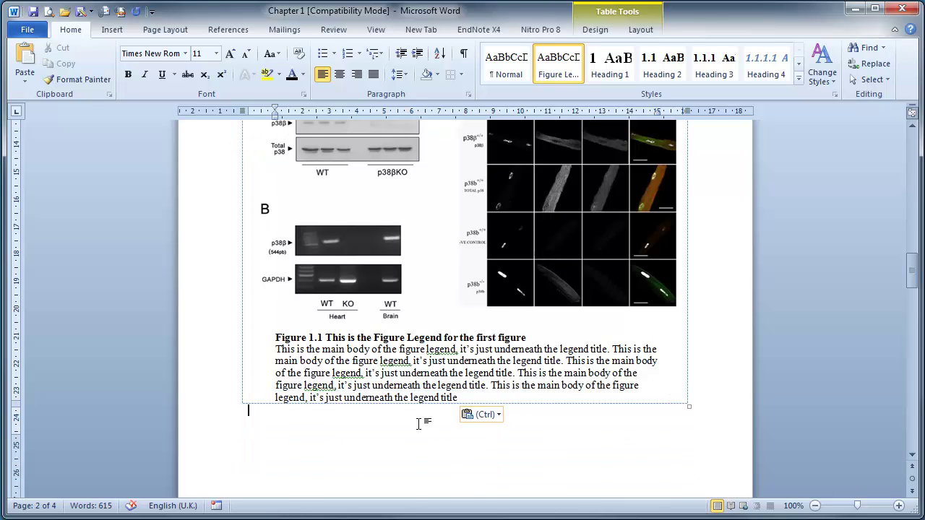
scroll(424, 424, down, 3)
scroll(424, 424, up, 4)
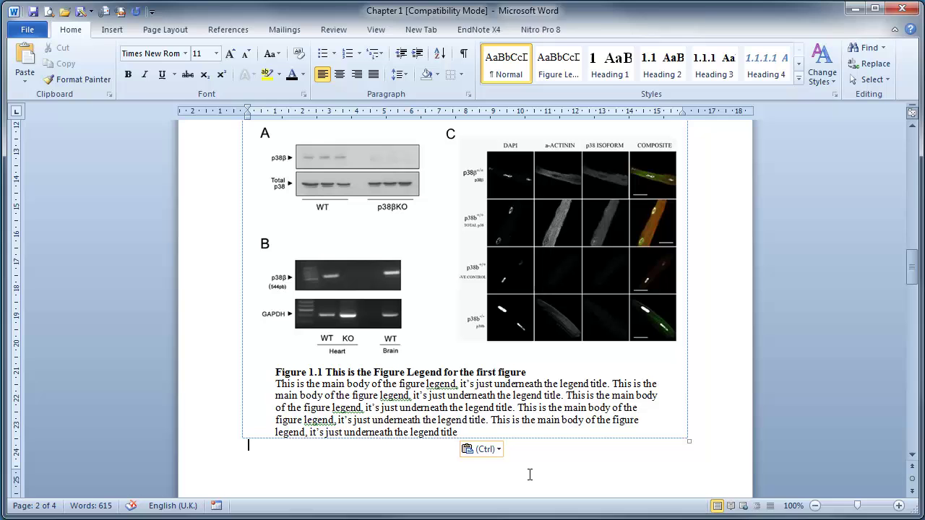
key(Up)
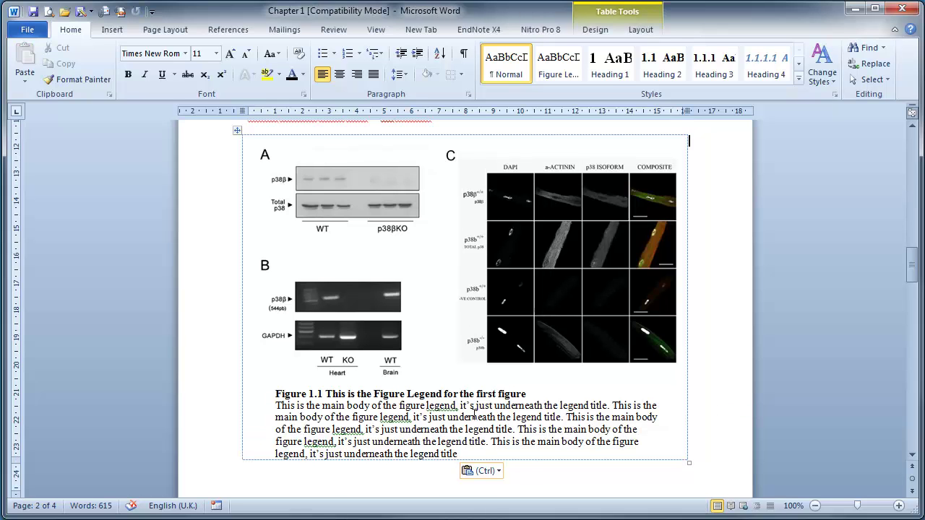
Apply the Caption style to the Figure 1.1 legend title.
click(357, 394)
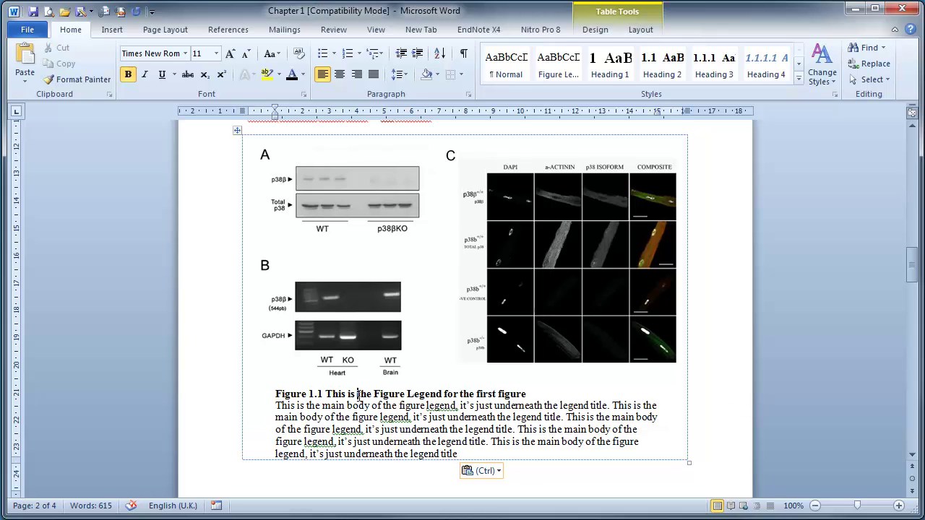
click(799, 65)
click(799, 65)
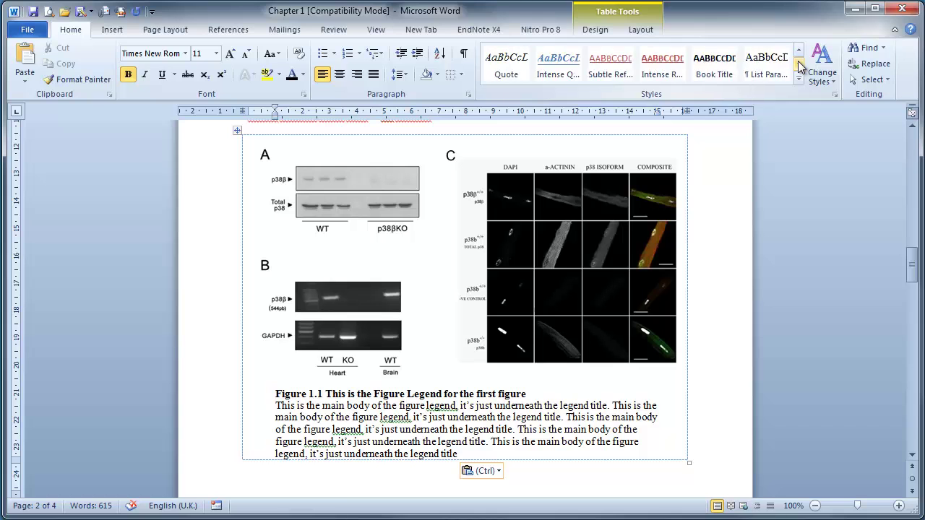
click(798, 65)
click(510, 67)
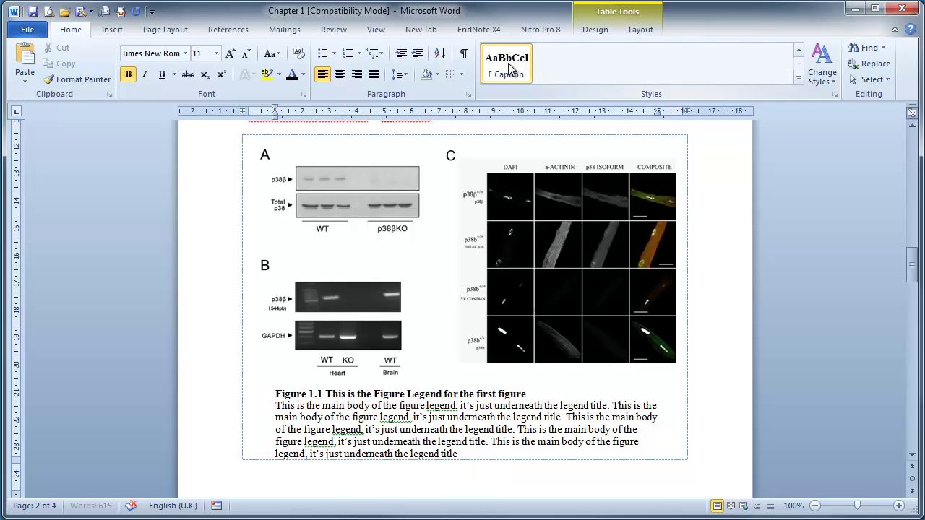
Add spacing before the legend title, then scroll down toward the Methodology section.
click(467, 95)
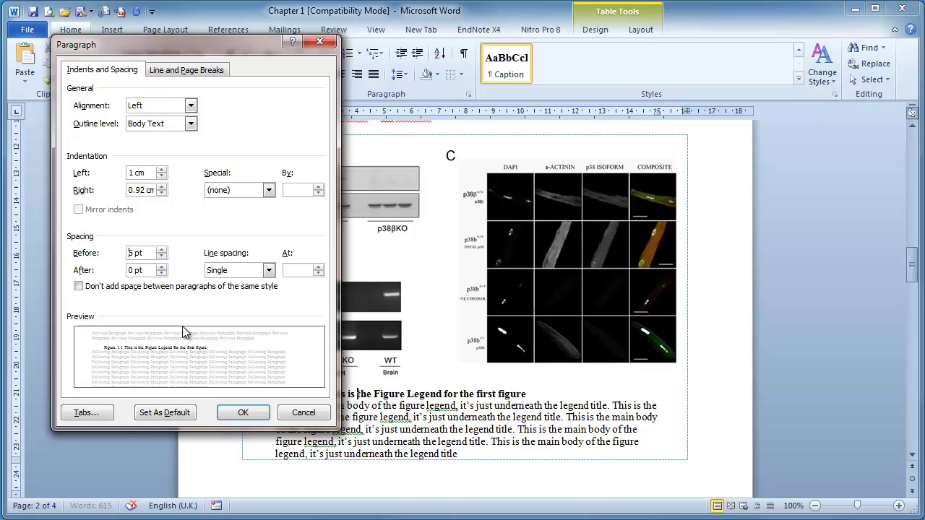
click(243, 412)
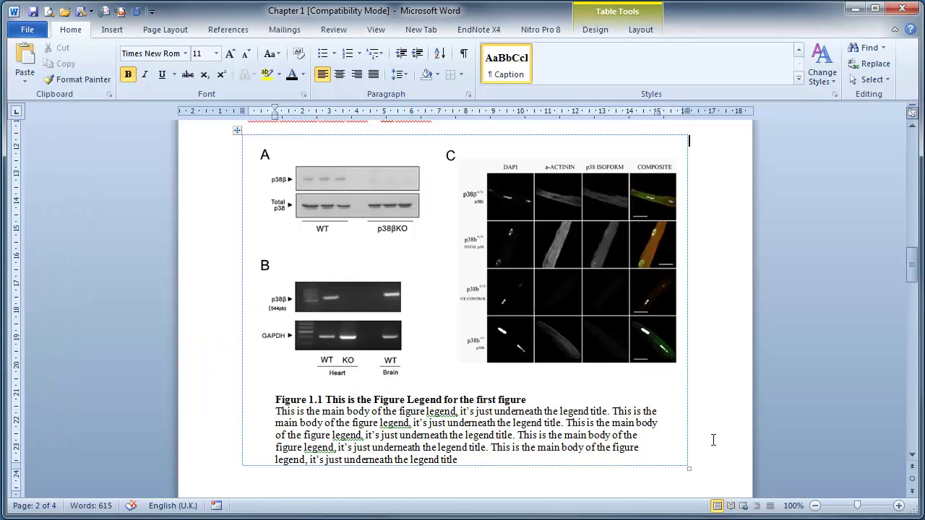
click(260, 160)
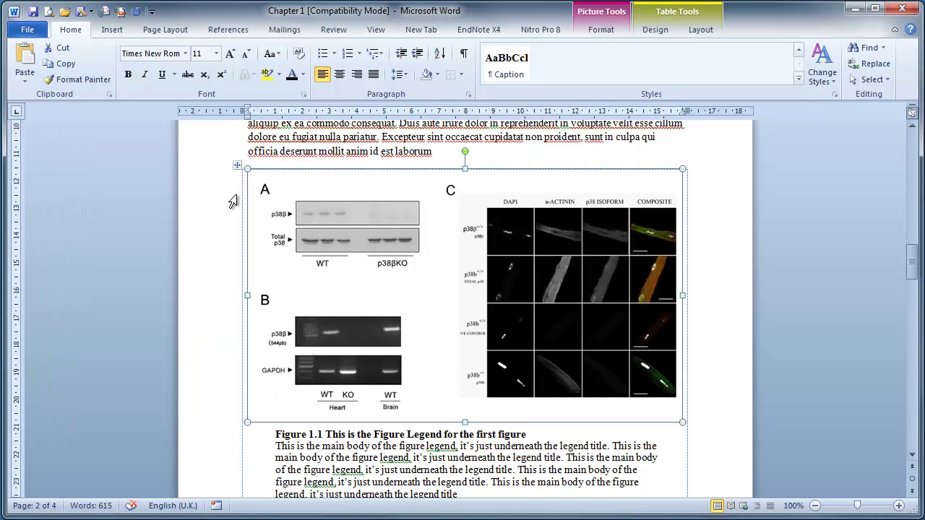
click(360, 482)
scroll(427, 457, down, 10)
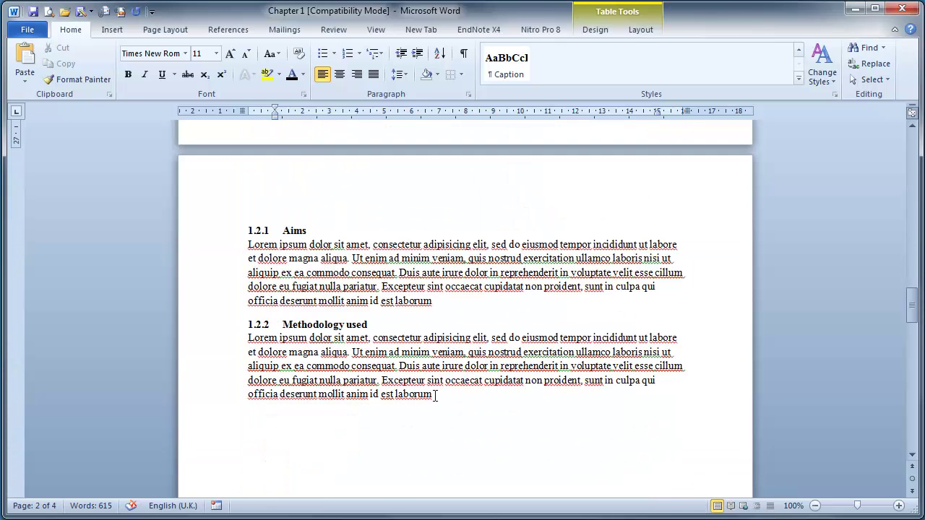
Below the Methodology text, insert a 1x1 table holding the picture screen capture.jpg.
click(435, 395)
key(Return)
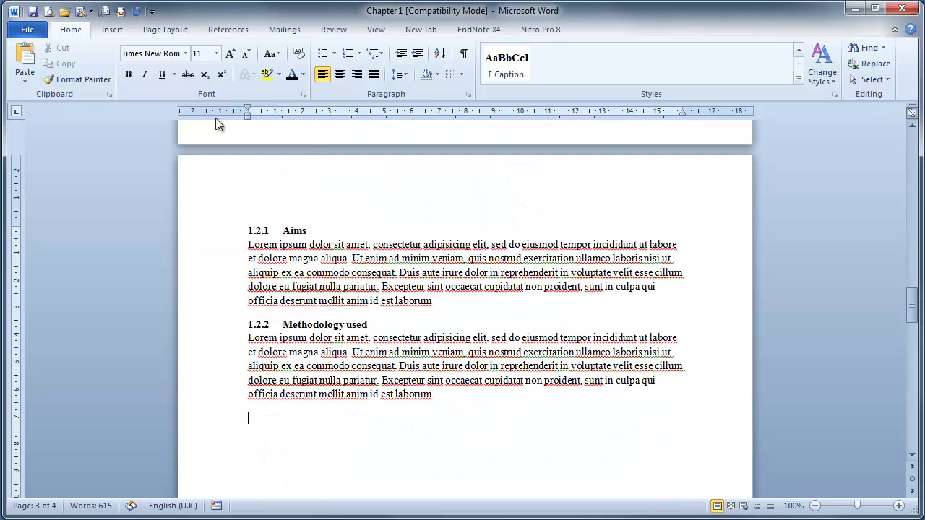
click(114, 29)
click(129, 62)
click(118, 110)
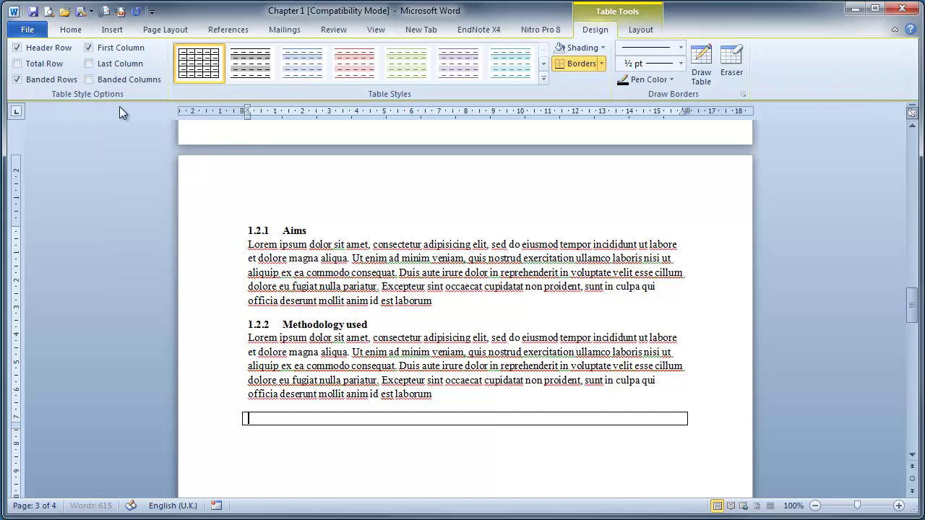
click(112, 29)
click(160, 63)
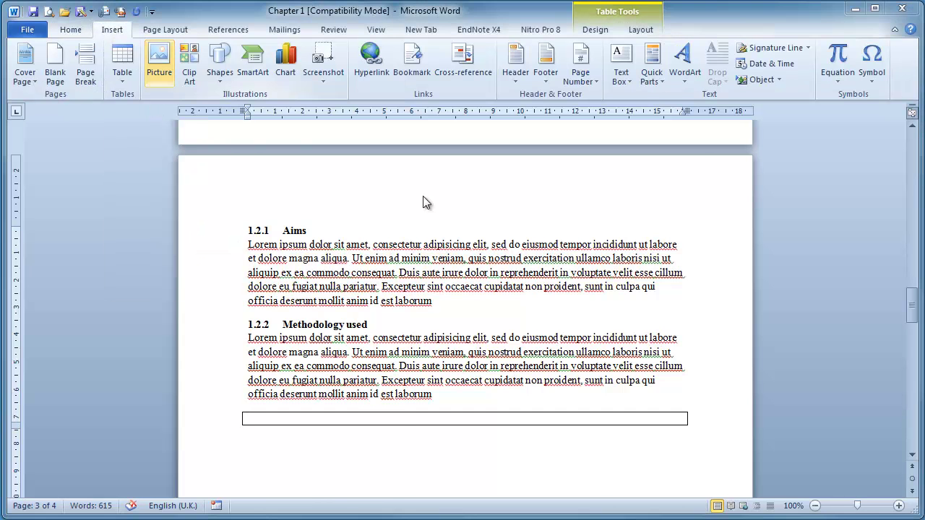
double_click(627, 209)
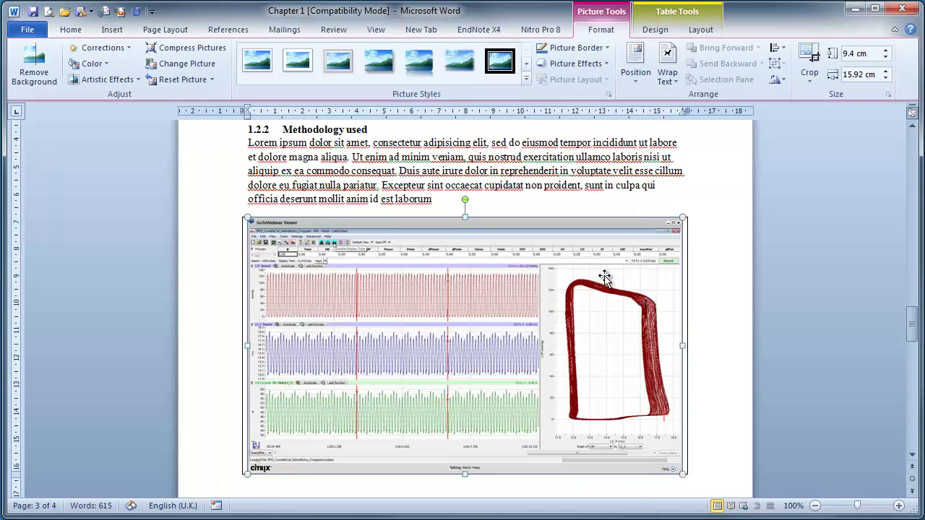
Caption the picture 'Figure 1.2 Here is another Figure'.
scroll(604, 279, down, 1)
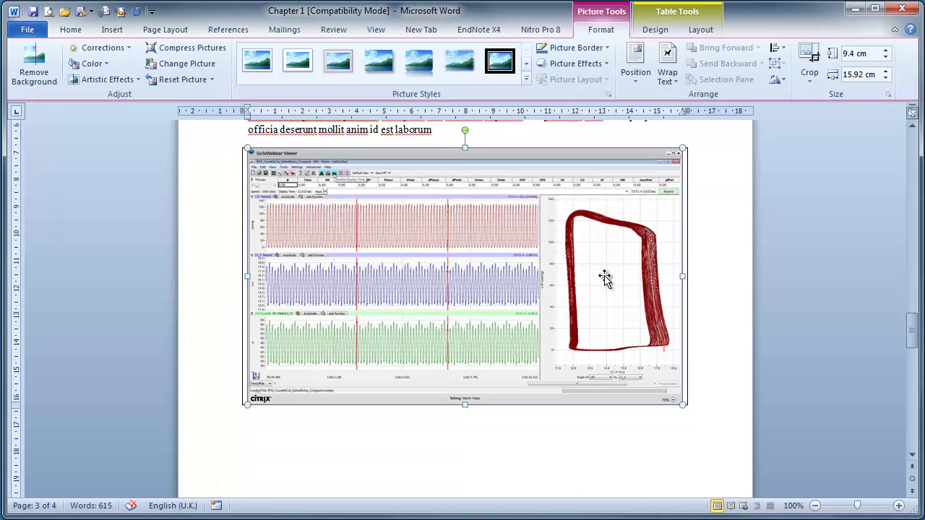
right_click(518, 293)
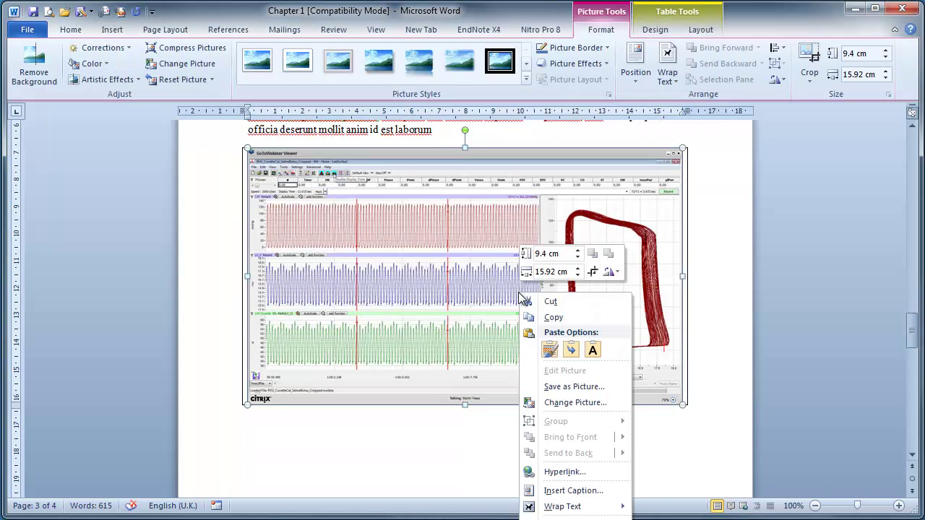
click(565, 491)
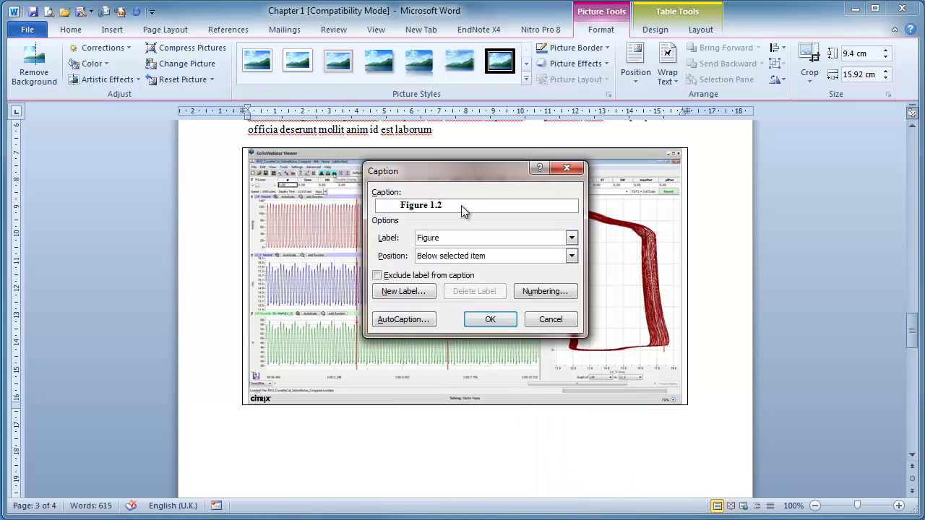
text(Here is another Figure)
click(489, 320)
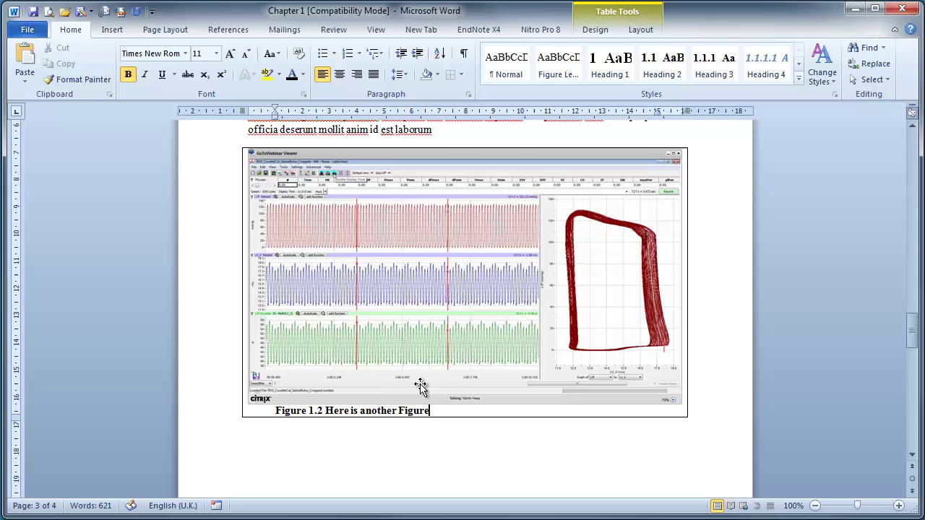
Increase the Spacing Before of the Figure 1.2 caption in the Paragraph settings.
scroll(474, 341, up, 15)
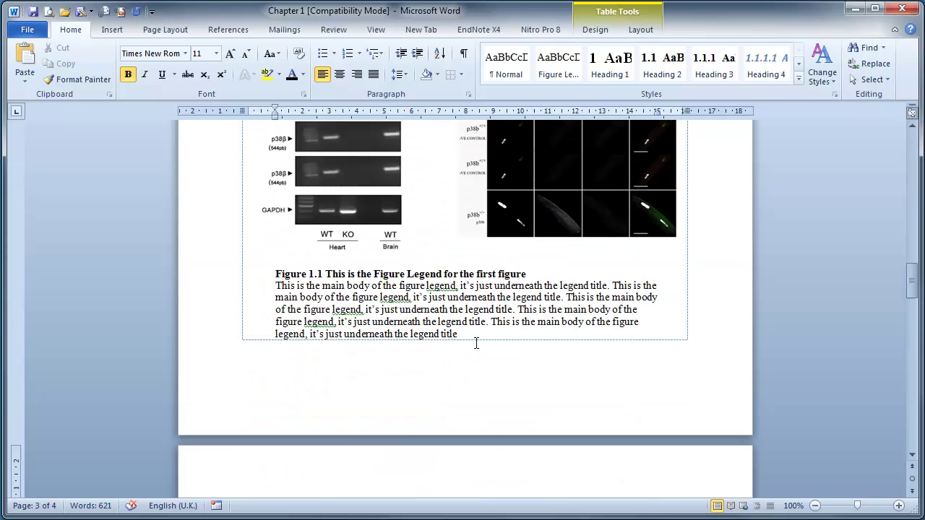
scroll(415, 289, down, 14)
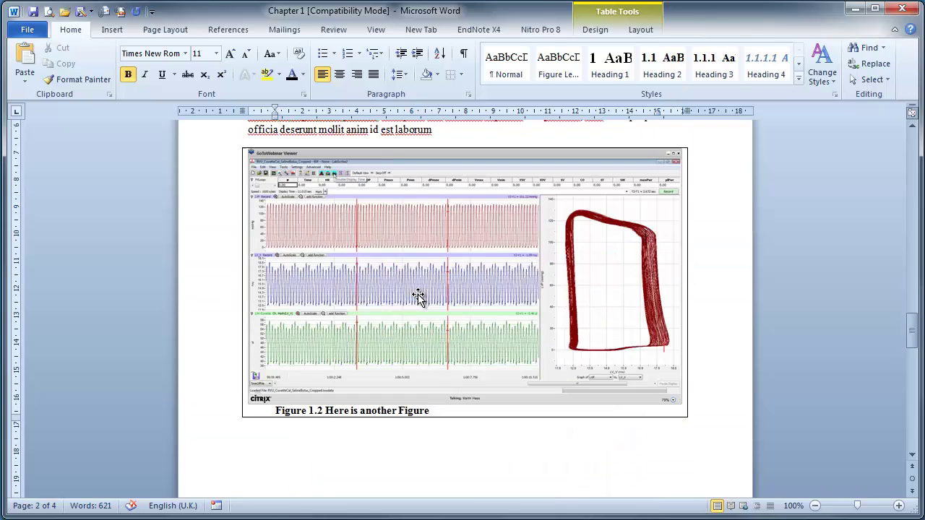
click(468, 94)
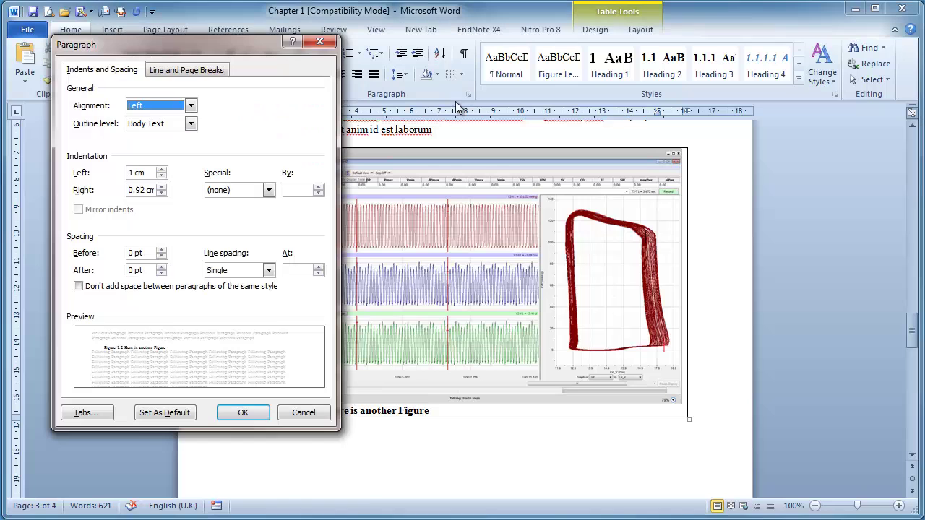
click(162, 249)
click(244, 413)
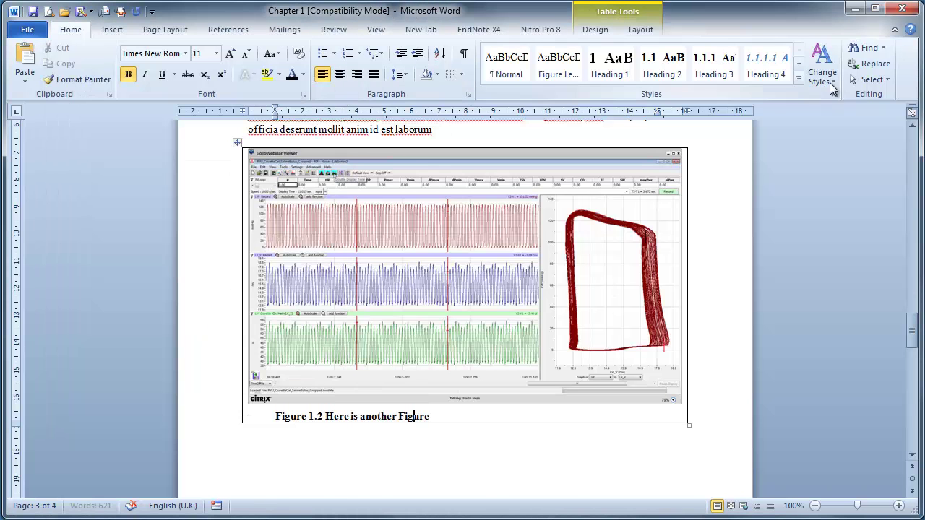
Update the Caption style to match the Figure 1.2 caption's formatting.
right_click(528, 67)
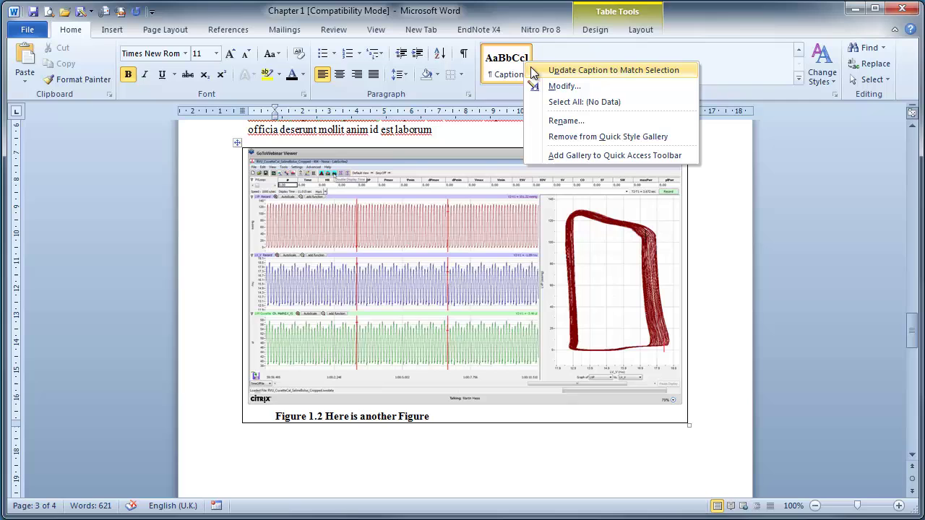
click(545, 69)
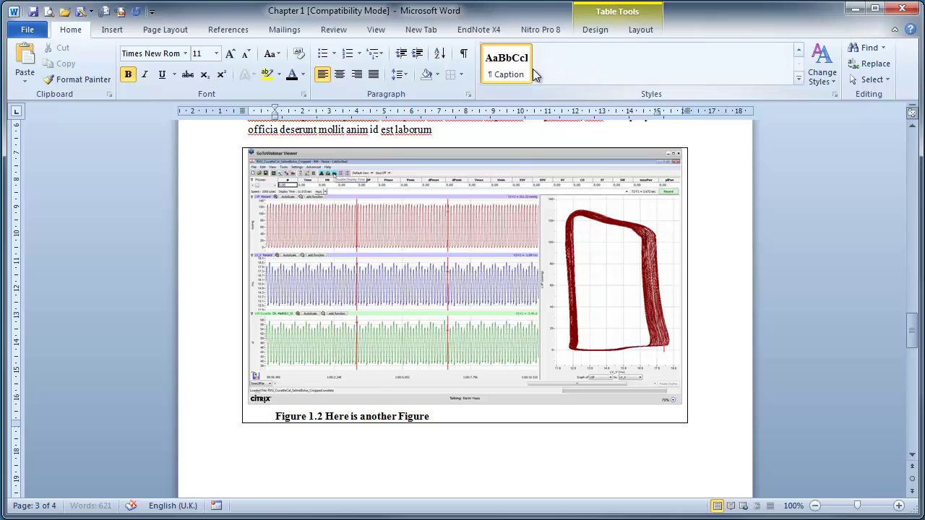
click(448, 412)
key(Return)
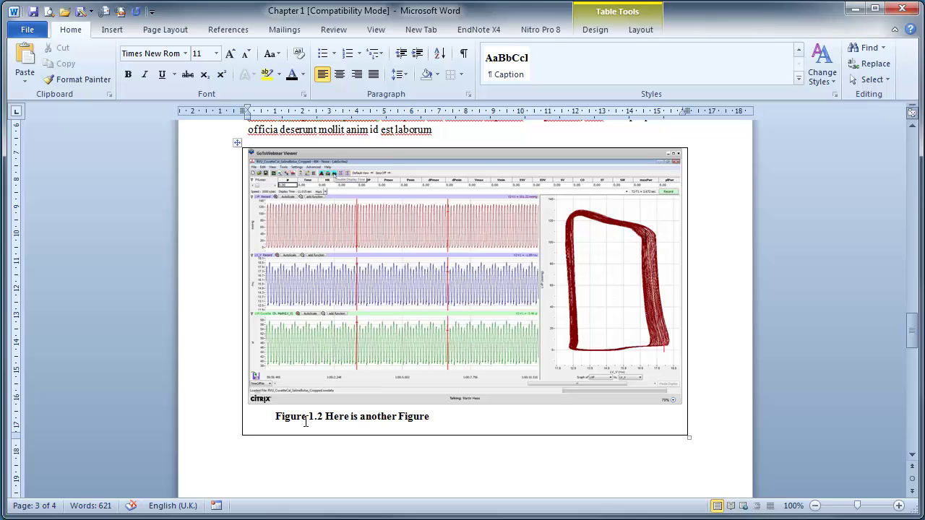
key(BackSpace)
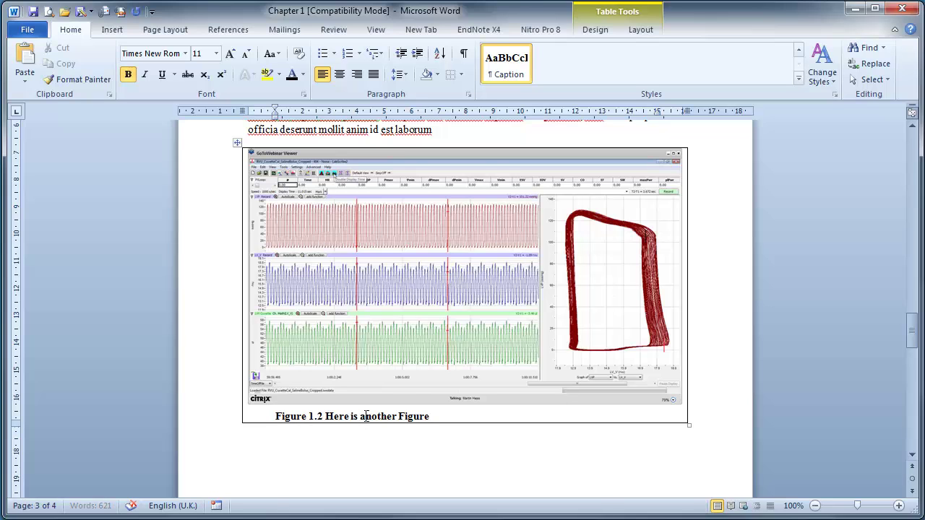
In Modify Style for Caption, set Style for following paragraph to No Spacing.
right_click(505, 58)
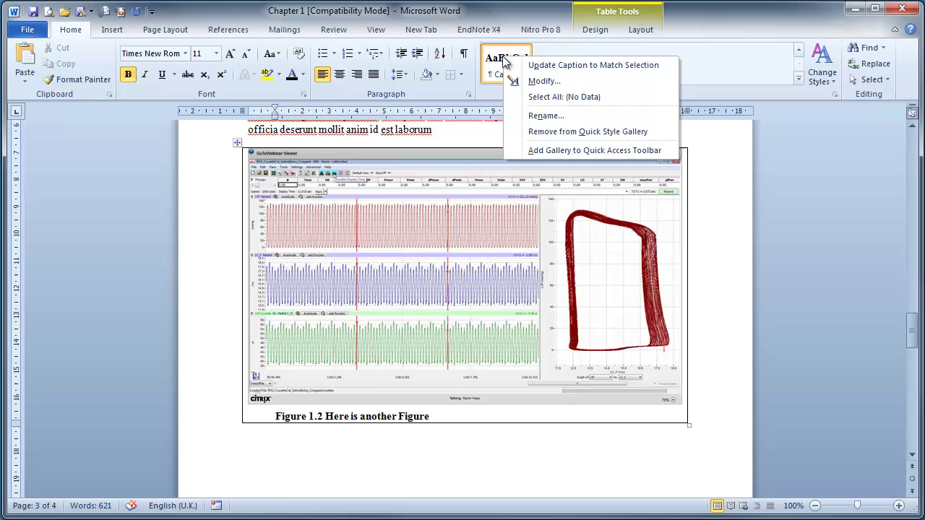
click(521, 80)
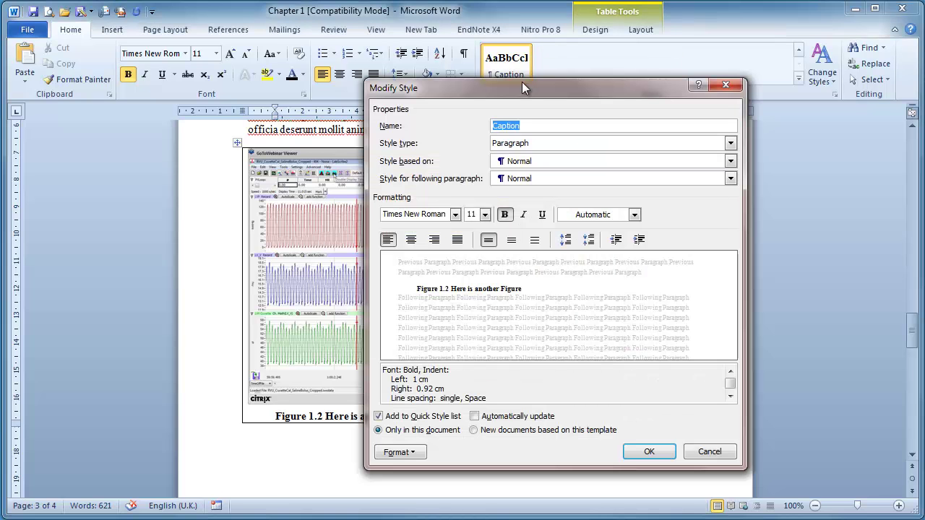
click(416, 455)
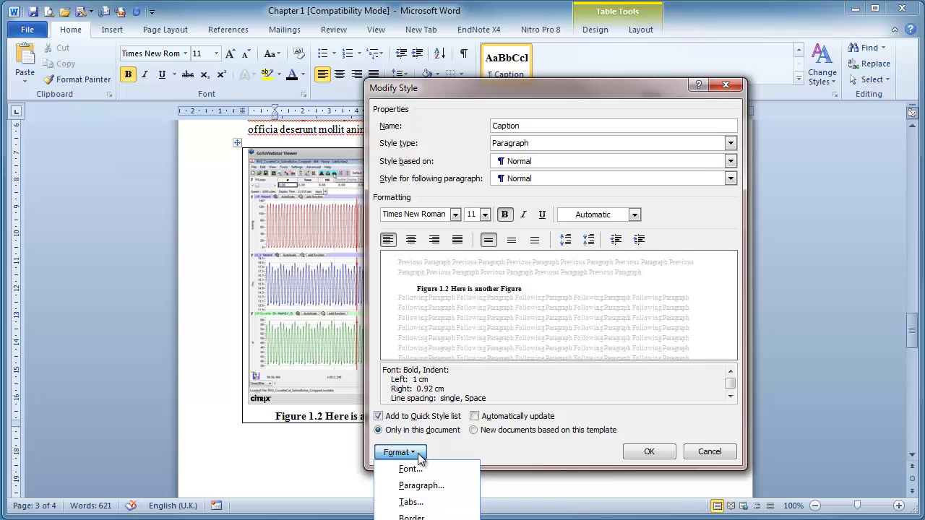
click(601, 393)
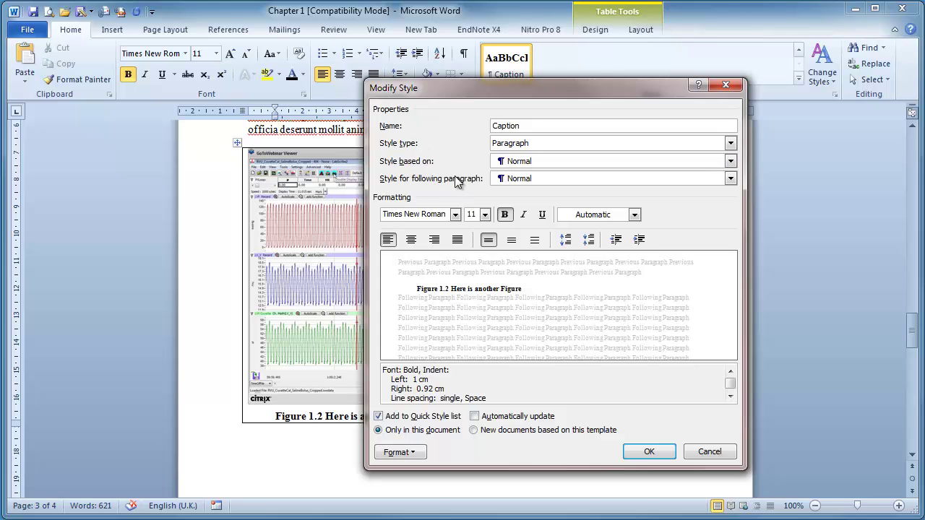
click(520, 180)
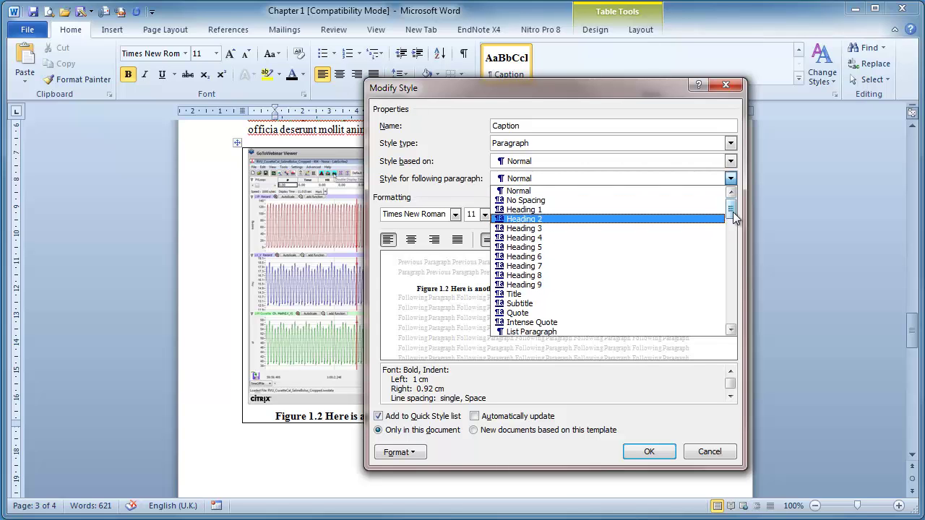
mouse_move(732, 210)
mouse_down()
mouse_move(735, 323)
mouse_move(734, 210)
mouse_up()
click(529, 201)
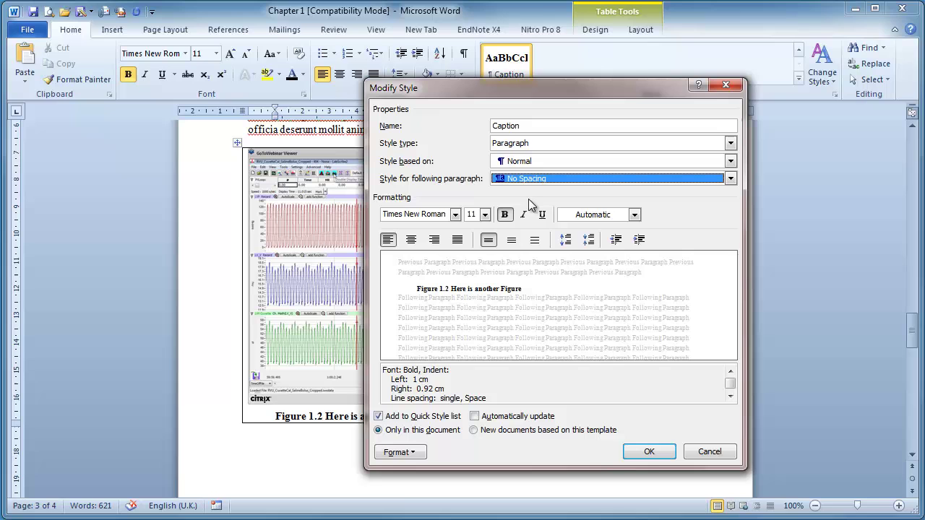
click(649, 451)
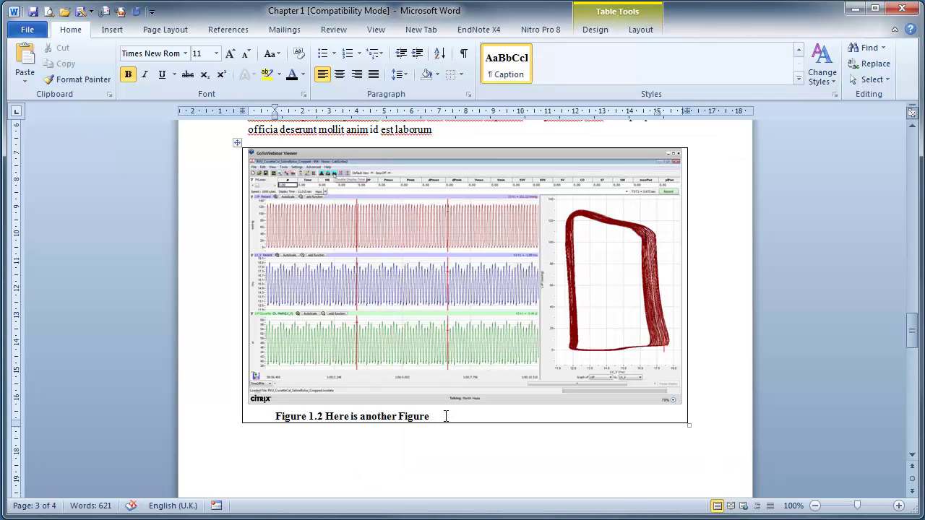
Start a new line under the Figure 1.2 caption and paste the legend sentence repeatedly as its body.
key(Return)
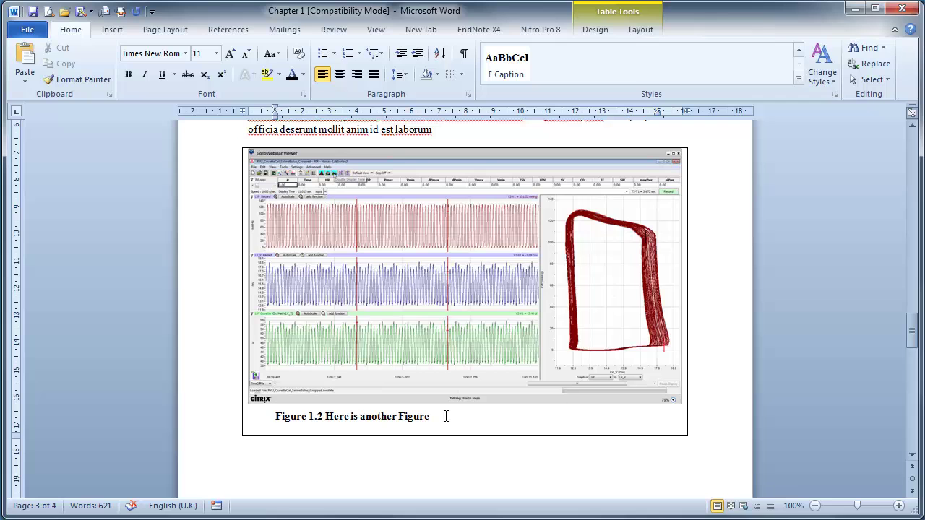
click(799, 50)
click(799, 50)
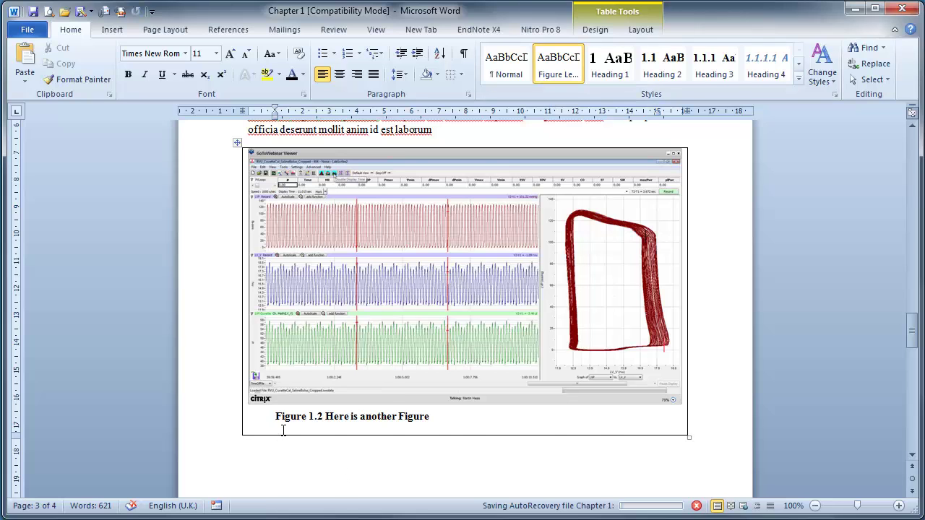
text(This is the main body of the figure legend, it’s just underneath the legend title)
key(ctrl)
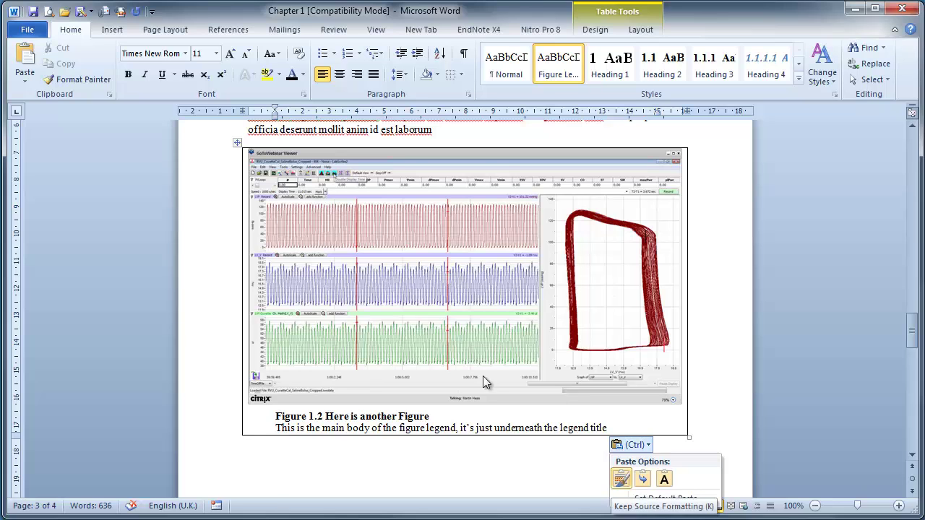
click(617, 427)
text(. This is the)
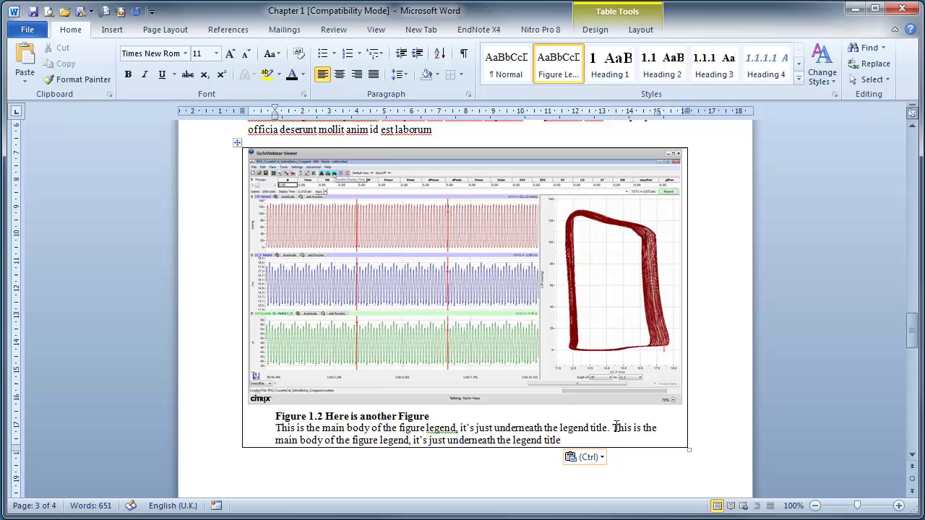
text(. This is the main body of the figure legend, it’s just underneath the legend title)
text(. This is the main body of the figure legend, it’s just underneath the legend title)
text(. This is the main body of the figure legend, it’s just underneath the legend title)
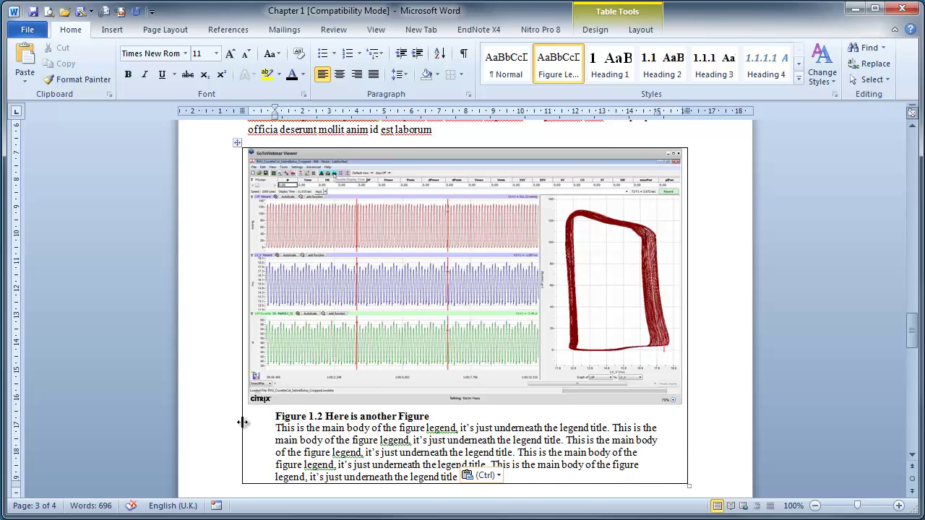
click(237, 142)
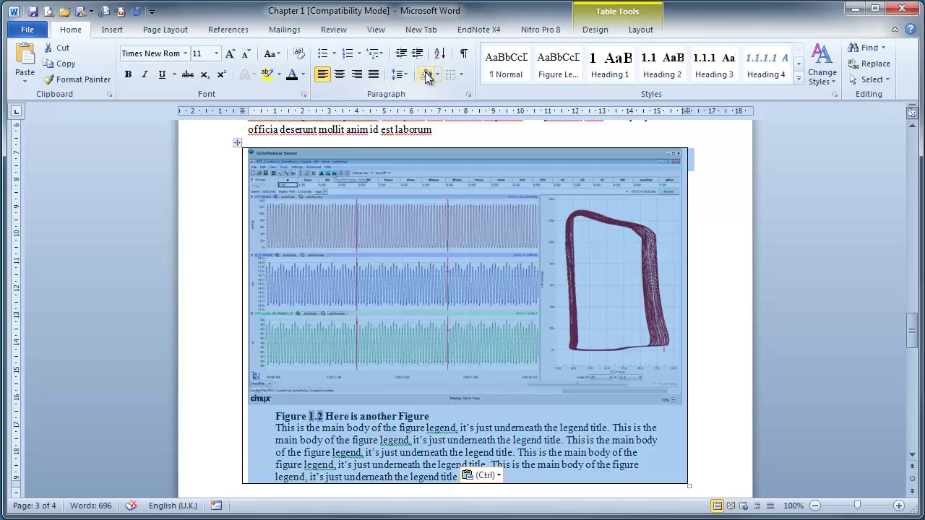
Select and copy the whole Figure 1.1 table, then scroll down to section 2.1 Method 1.
click(692, 305)
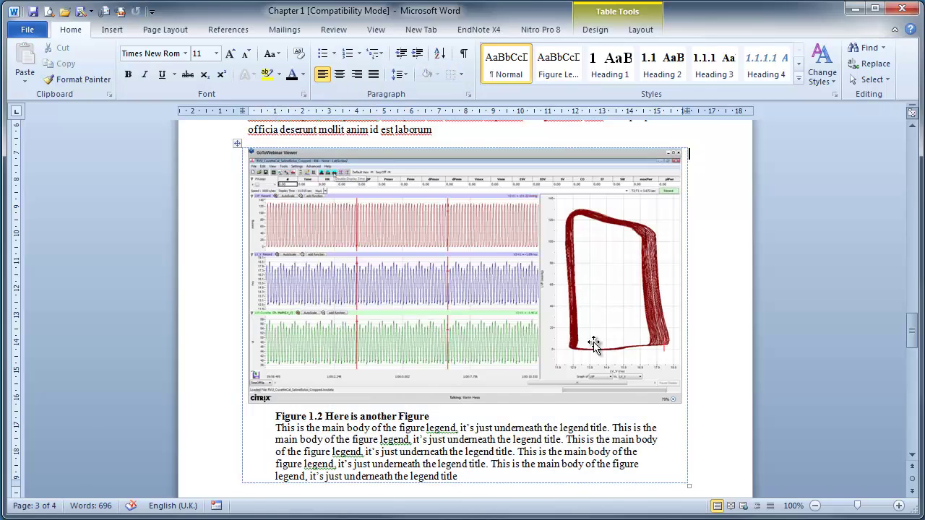
scroll(594, 344, down, 3)
scroll(431, 318, up, 16)
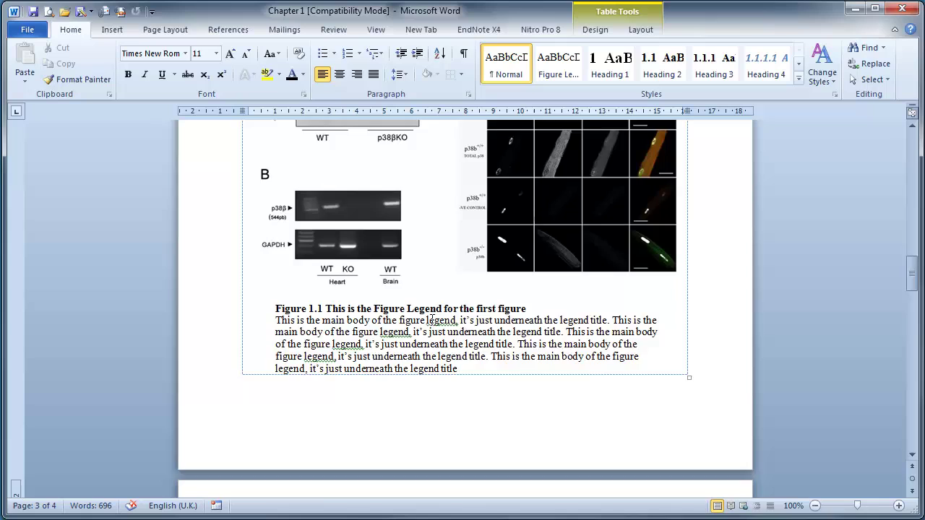
scroll(431, 318, down, 15)
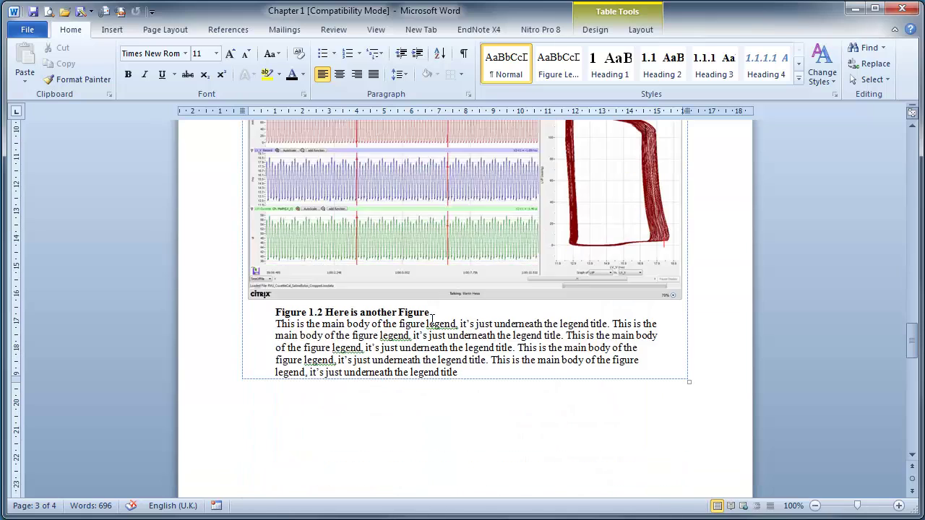
scroll(432, 319, up, 15)
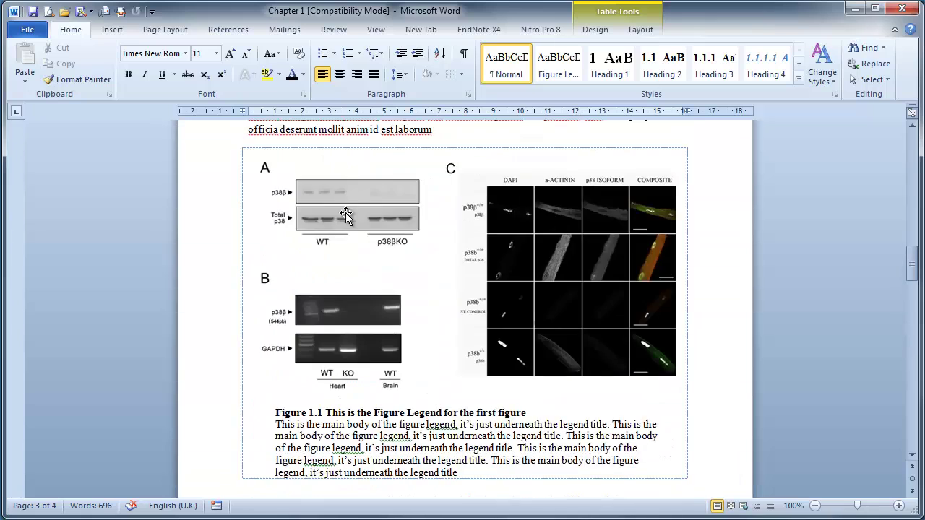
click(274, 168)
click(238, 145)
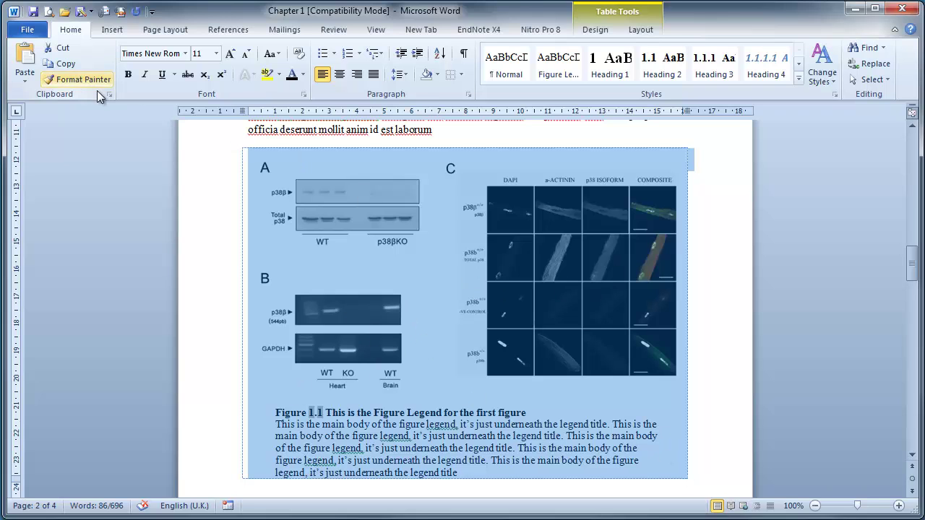
click(63, 63)
scroll(337, 274, down, 20)
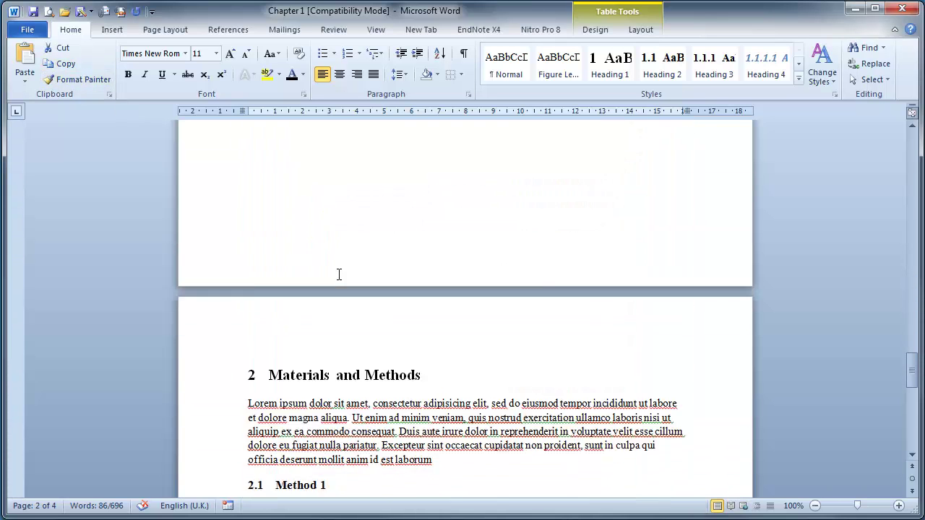
scroll(339, 274, down, 8)
Add a new line after the Method 1 paragraph, paste the figure table, then undo it.
click(449, 218)
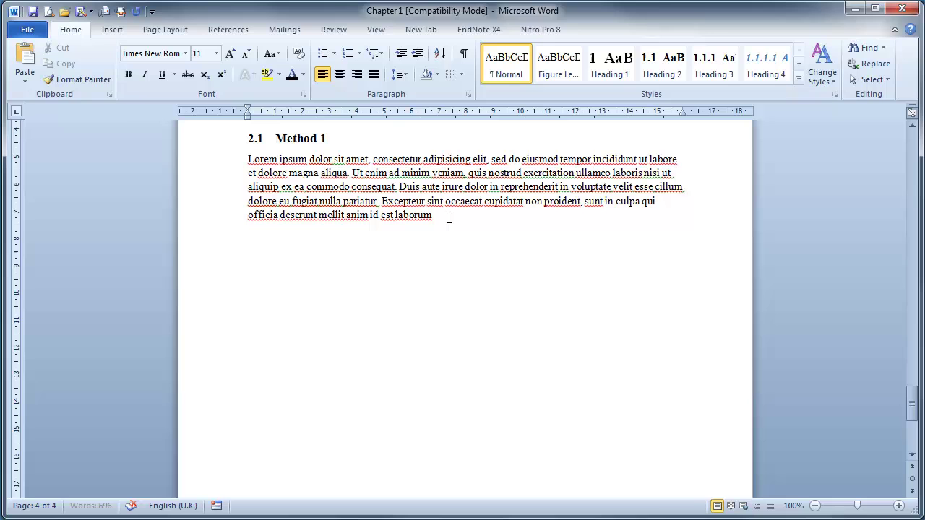
key(Return)
click(29, 85)
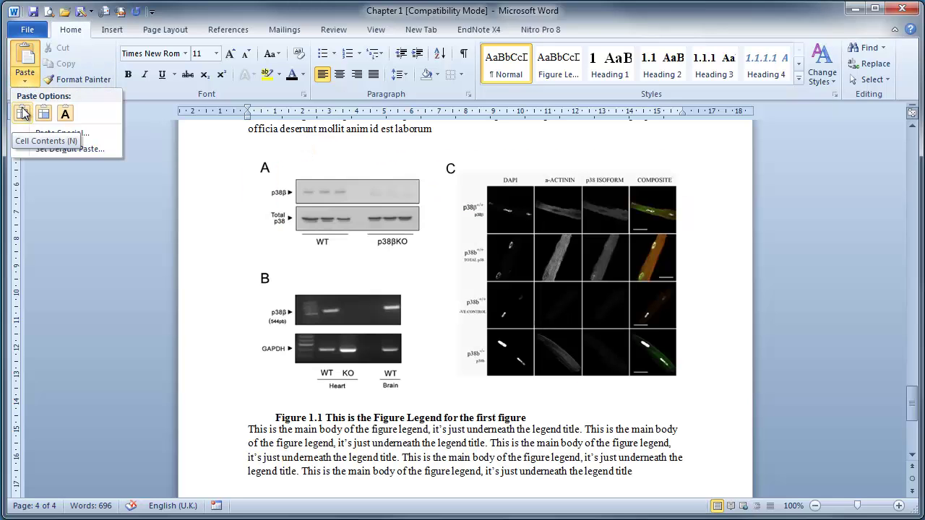
click(22, 114)
click(258, 169)
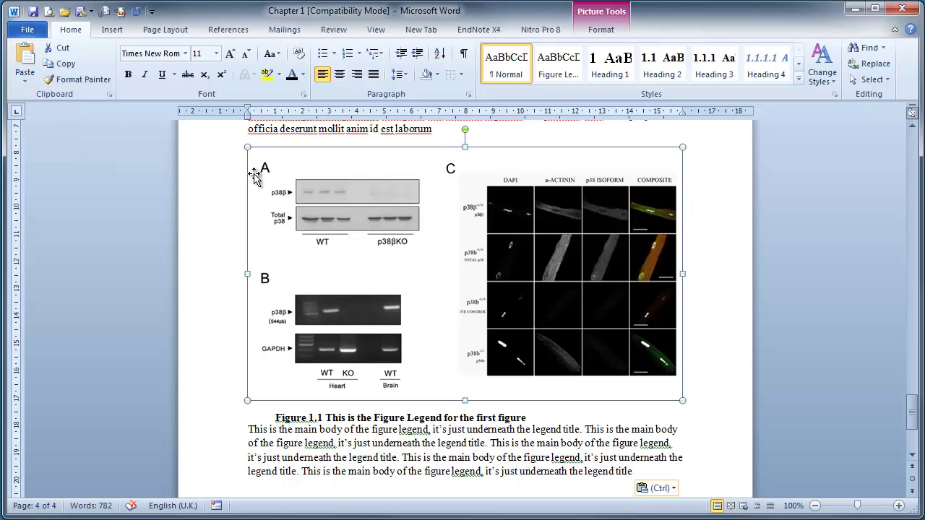
click(241, 157)
click(224, 164)
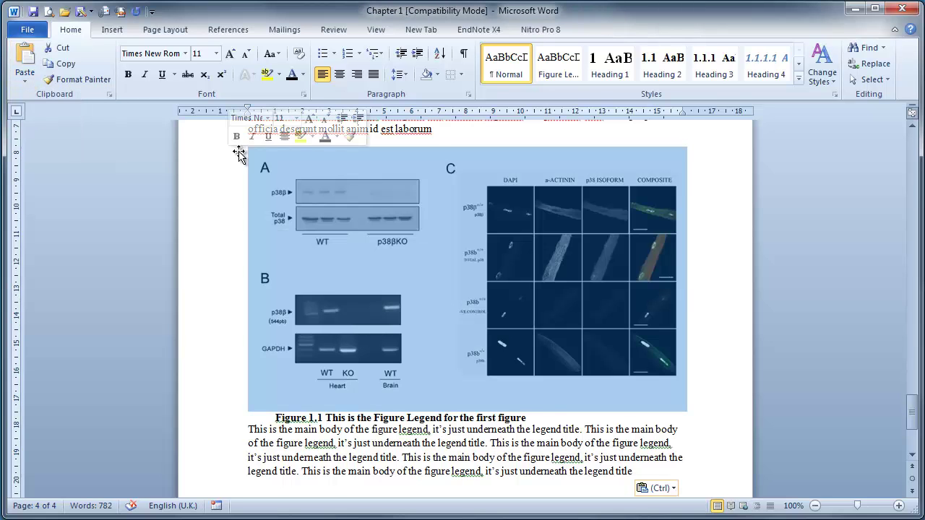
key(ctrl+z)
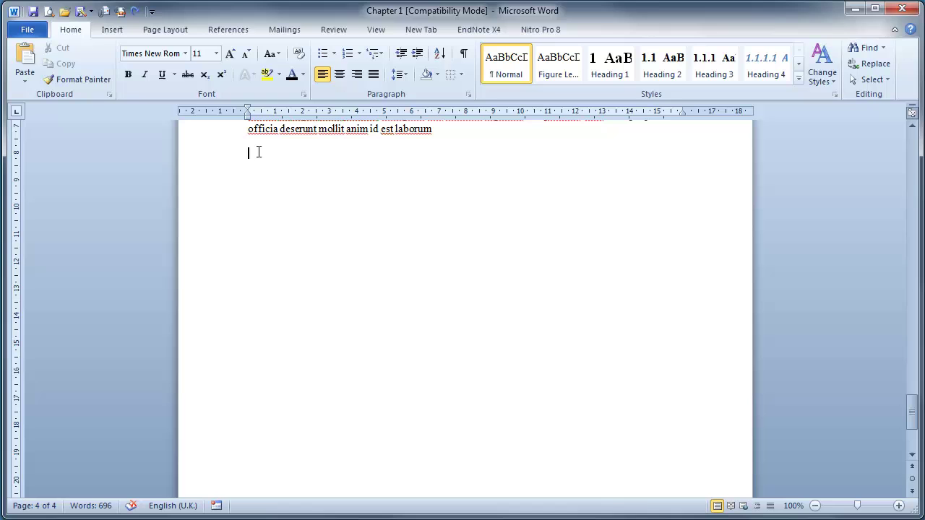
Paste the copied Figure 1.1 table again below the Method 1 text.
key(ctrl+v)
click(283, 188)
click(706, 461)
click(28, 79)
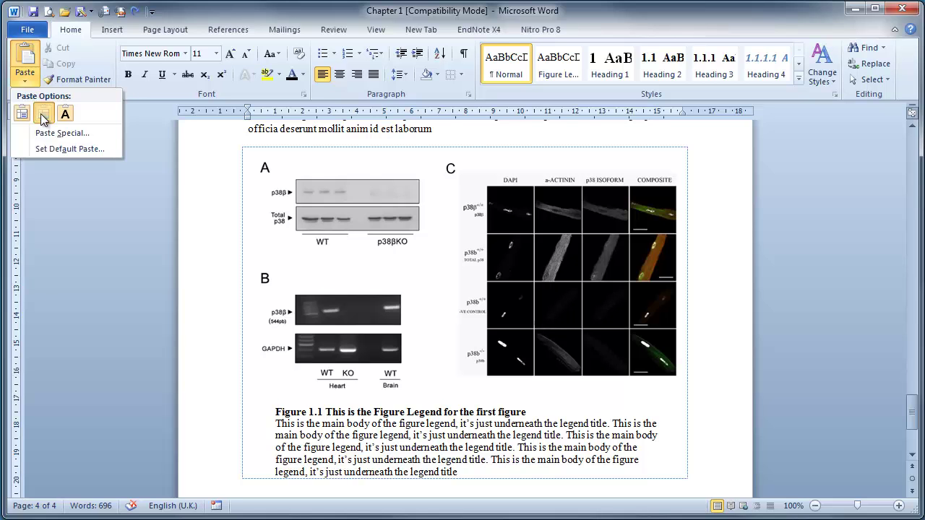
click(43, 115)
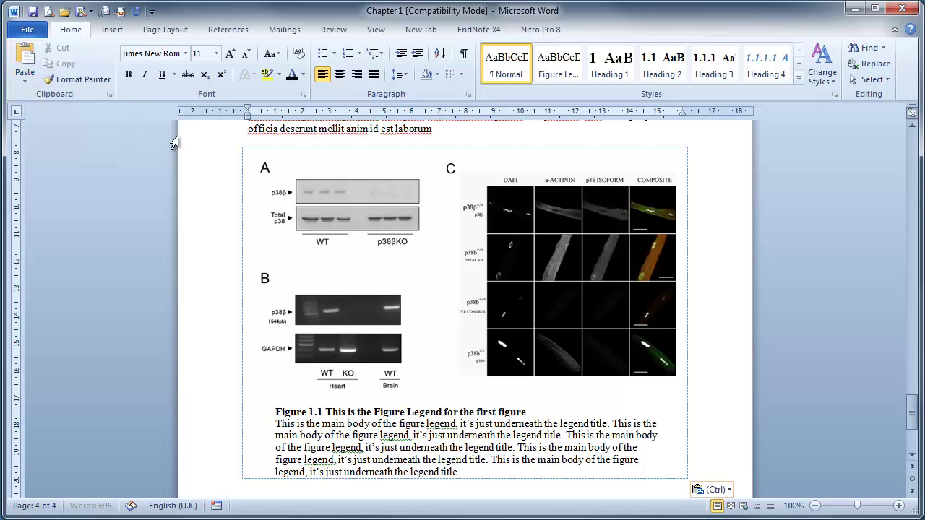
Update all fields in the whole document with Update entire table, renumbering the caption Figure 2.1.
click(312, 411)
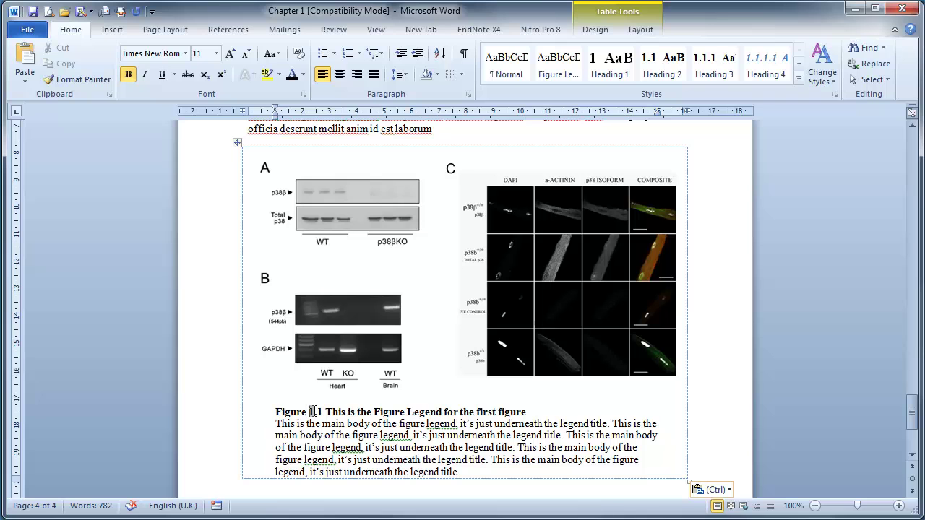
click(347, 423)
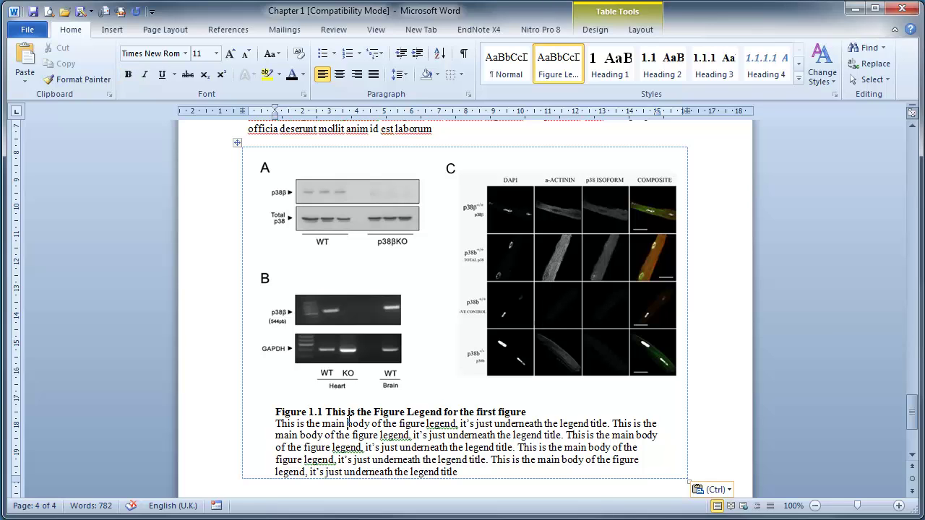
key(ctrl+a)
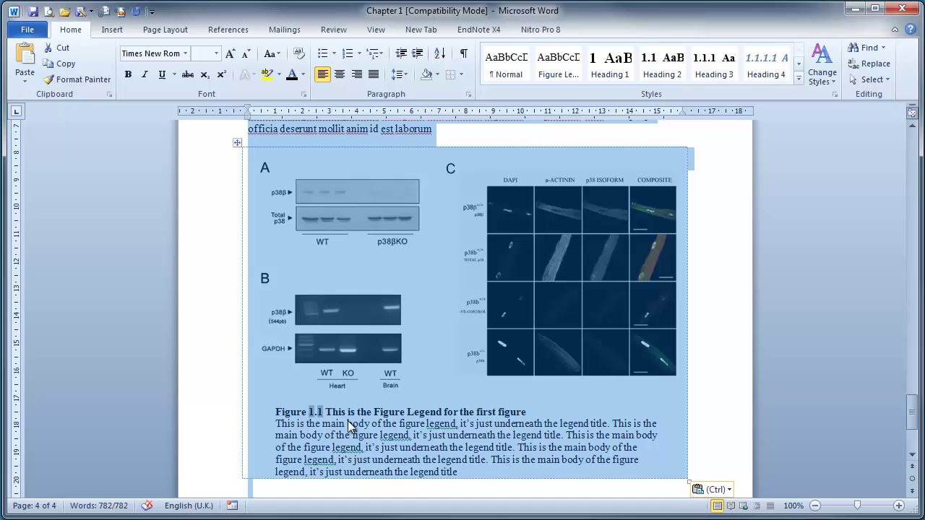
right_click(349, 425)
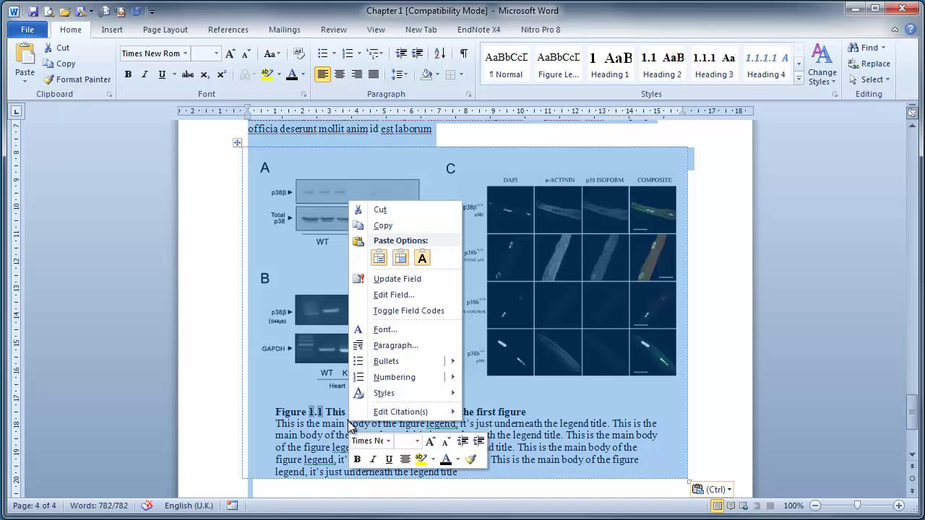
click(397, 279)
click(387, 265)
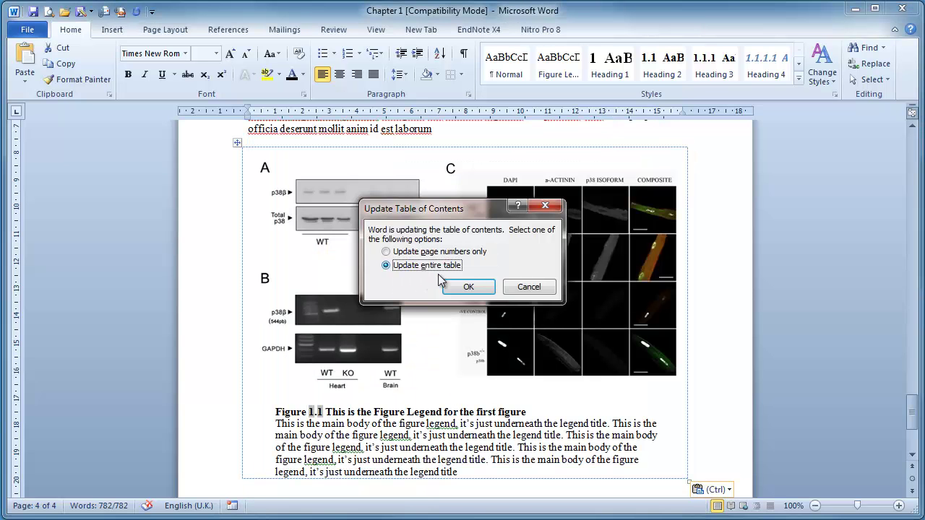
click(468, 287)
click(329, 416)
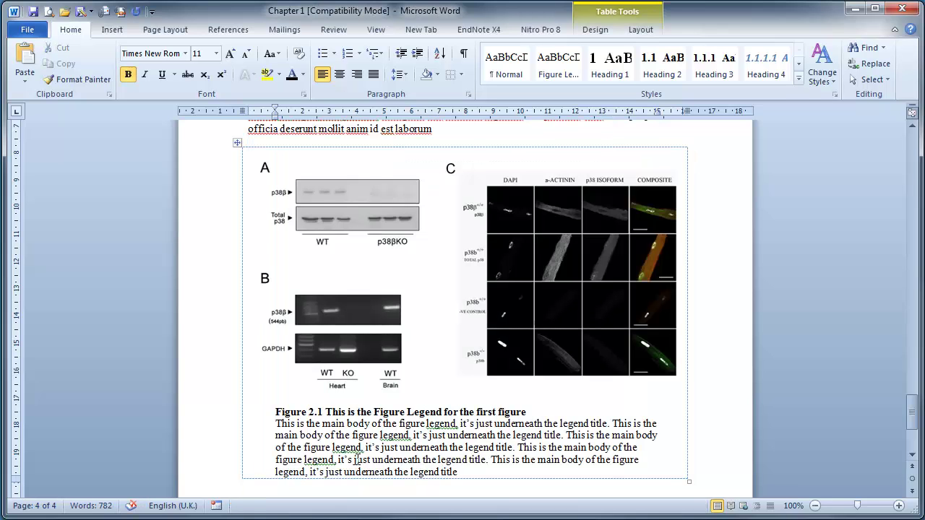
Zoom out to view several pages, then return to the Table of Contents page at 98% zoom.
click(839, 507)
drag(839, 508, 833, 509)
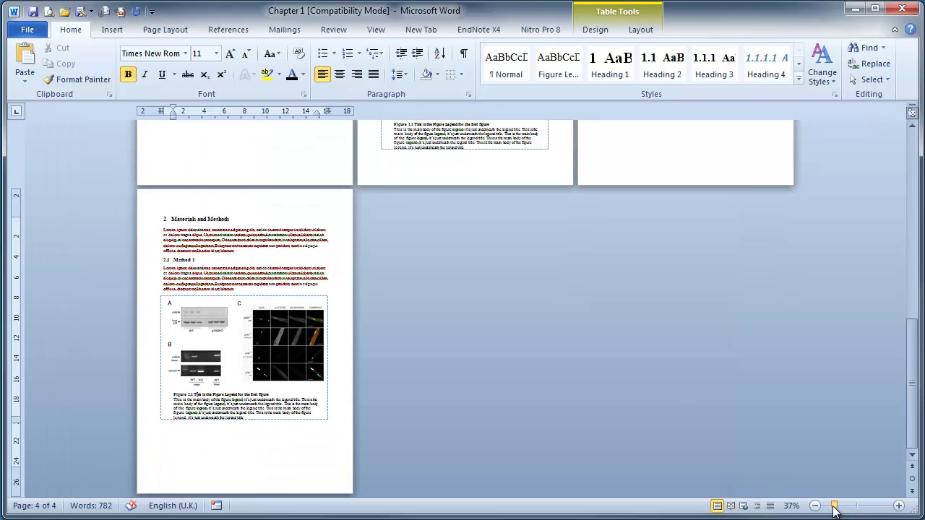
drag(915, 409, 910, 200)
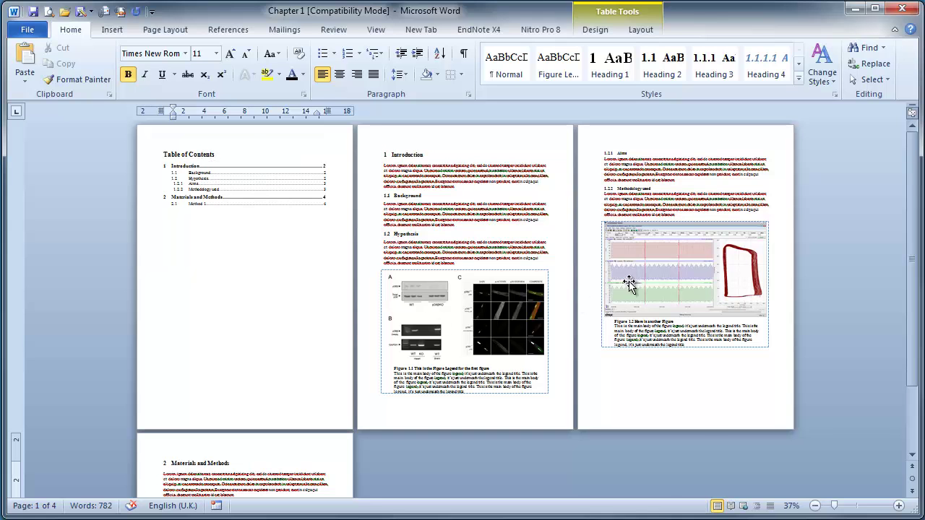
scroll(467, 382, down, 4)
scroll(467, 382, down, 2)
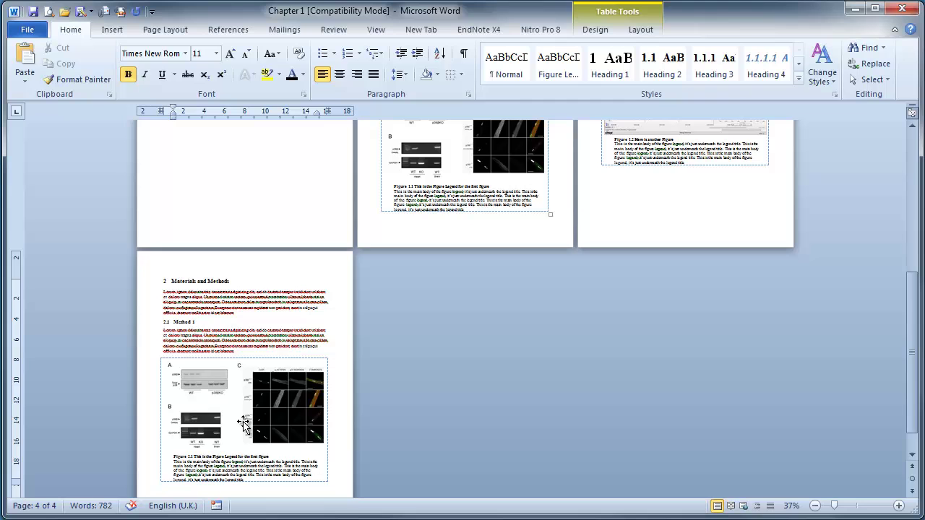
scroll(244, 423, up, 5)
scroll(245, 424, up, 1)
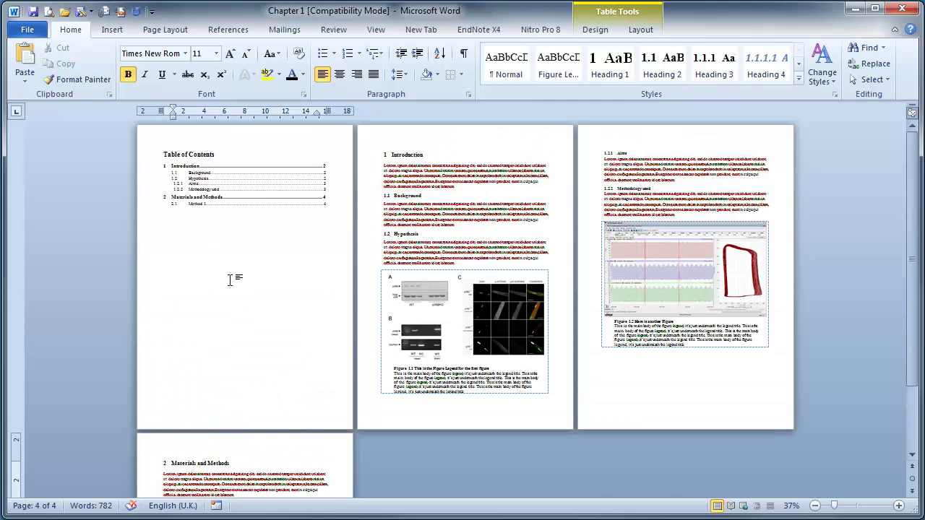
click(215, 235)
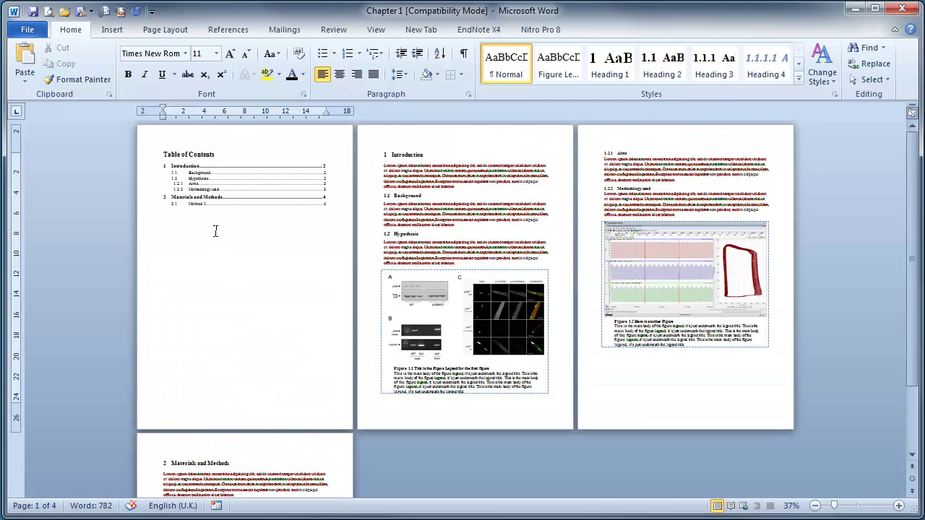
click(857, 507)
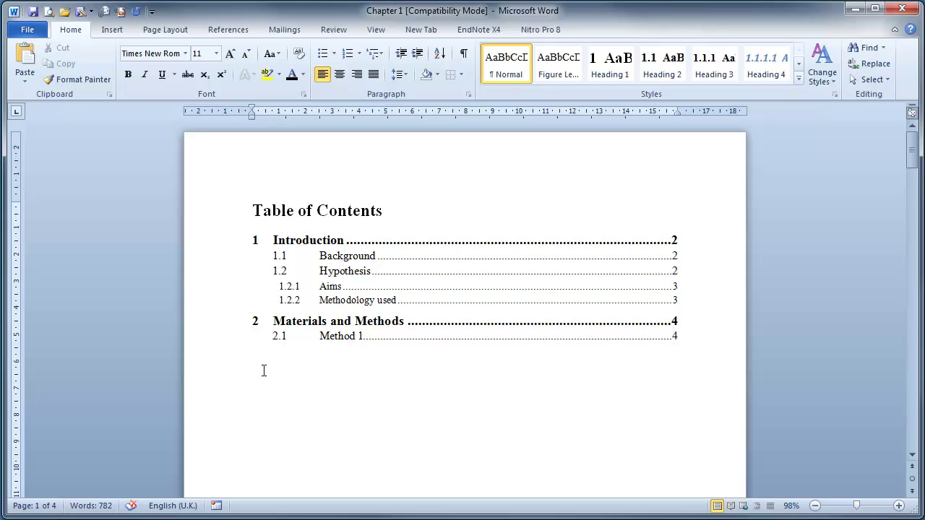
Type 'Table of Figures' below the contents, make it bold 18 pt, and start a new line.
text(Table of Figure)
click(286, 212)
click(236, 377)
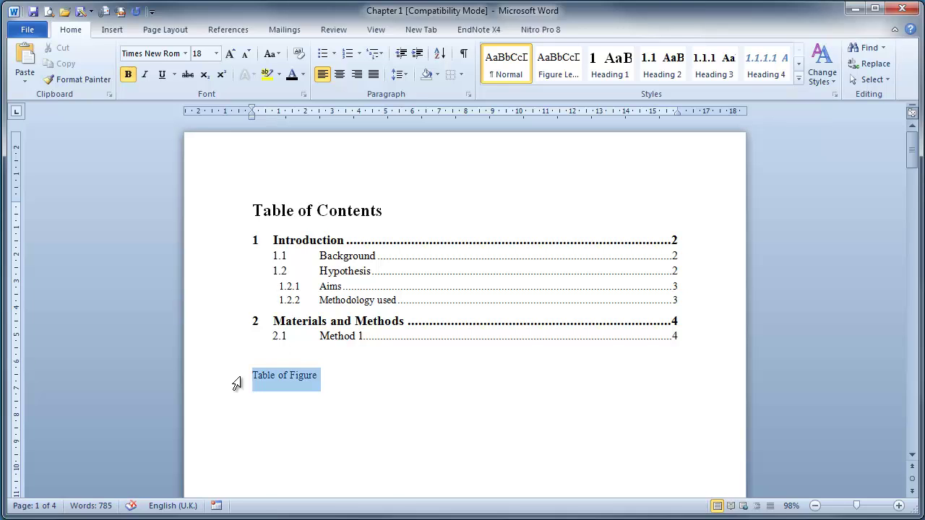
click(229, 54)
click(230, 55)
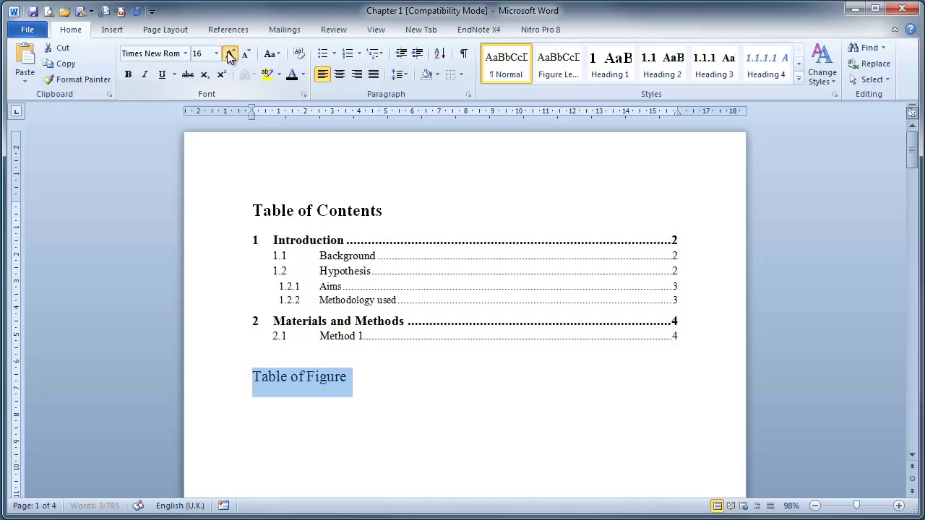
click(230, 54)
click(132, 78)
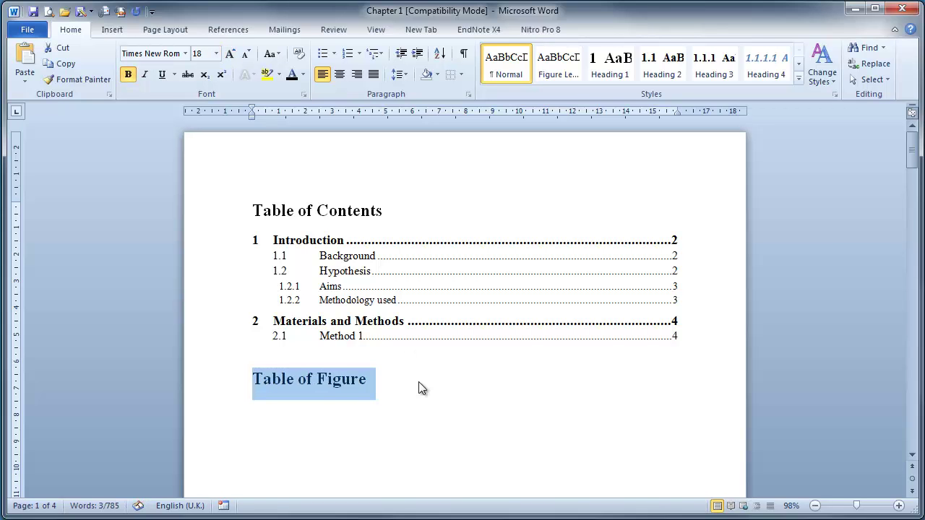
click(381, 378)
text(s)
key(Return)
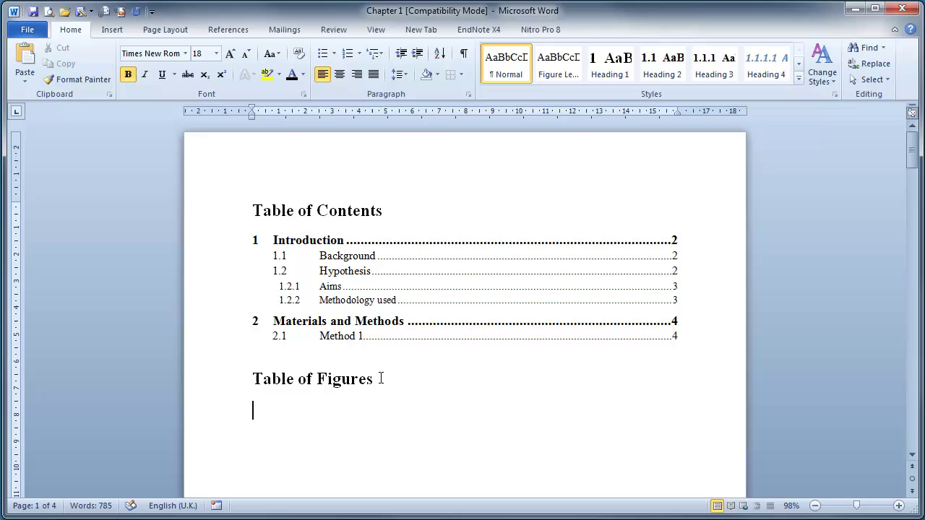
Insert a default Table of Figures from the References tab listing Figures 1.1, 1.2 and 2.1.
click(224, 33)
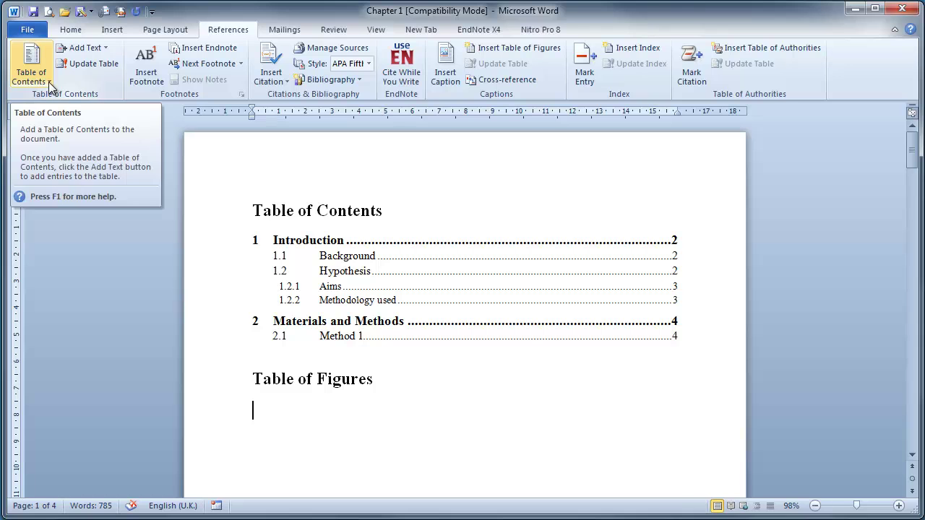
click(30, 72)
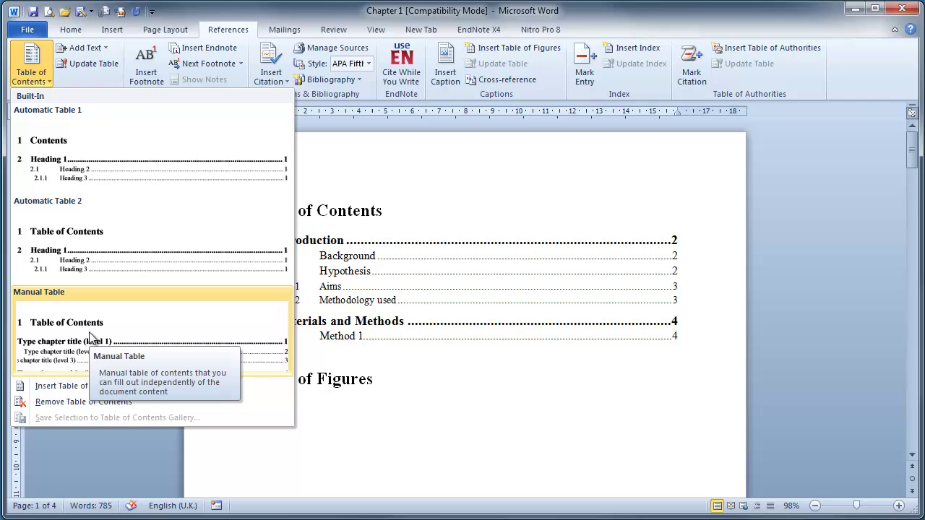
click(556, 7)
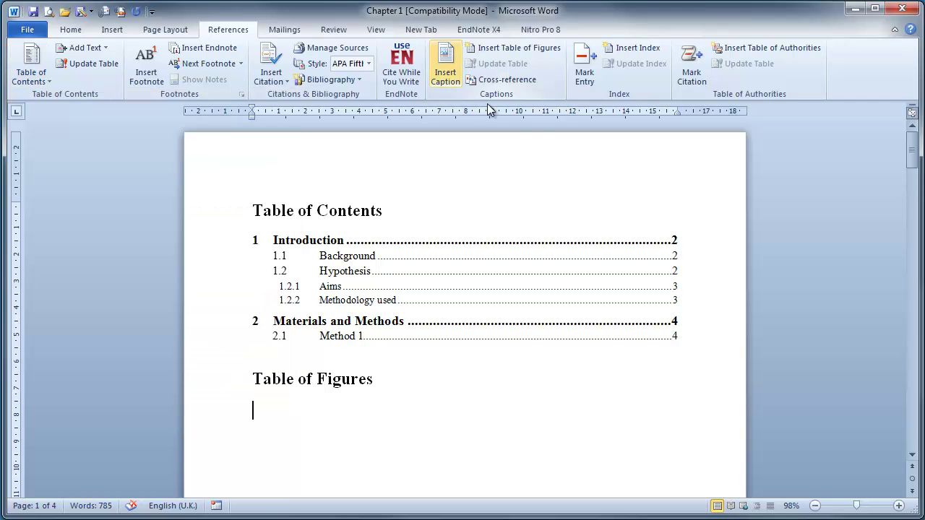
click(507, 52)
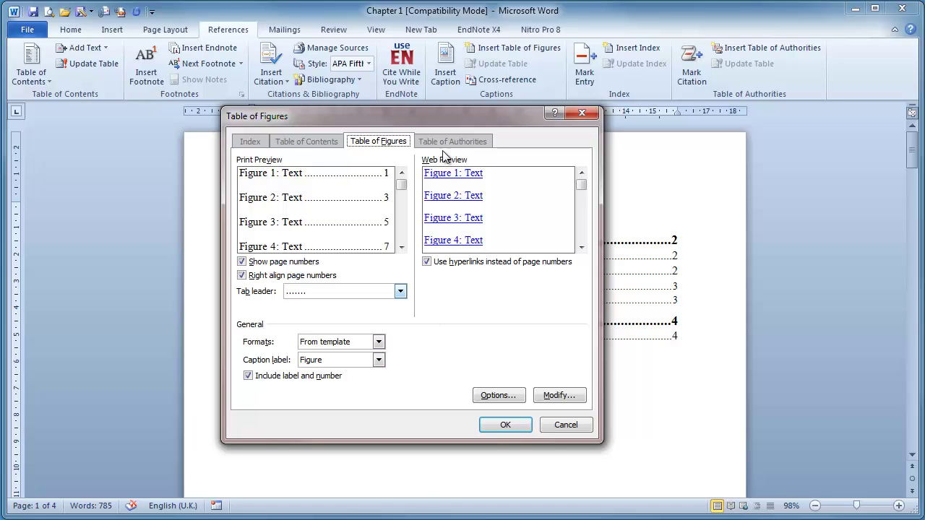
click(506, 425)
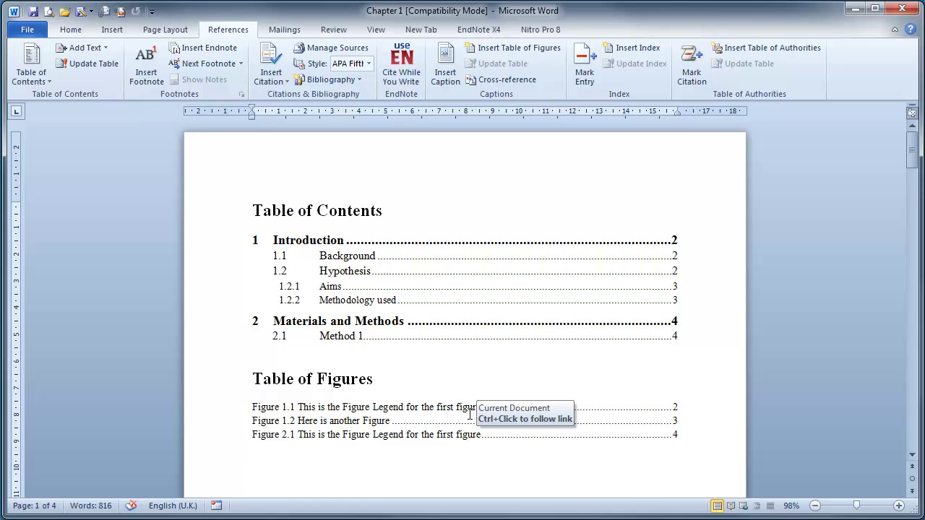
scroll(412, 397, down, 15)
scroll(411, 397, down, 20)
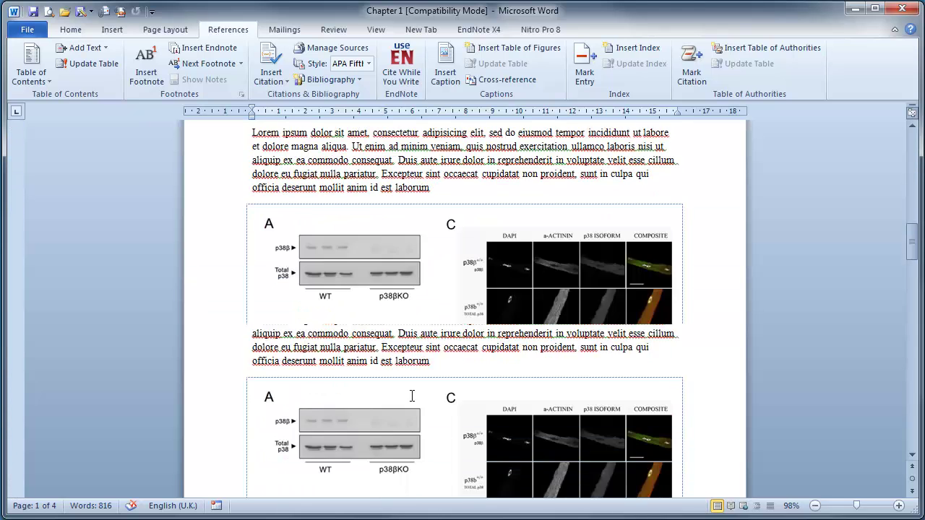
Change the word 'first' in the Figure 2.1 legend to 'Second'.
scroll(407, 409, down, 10)
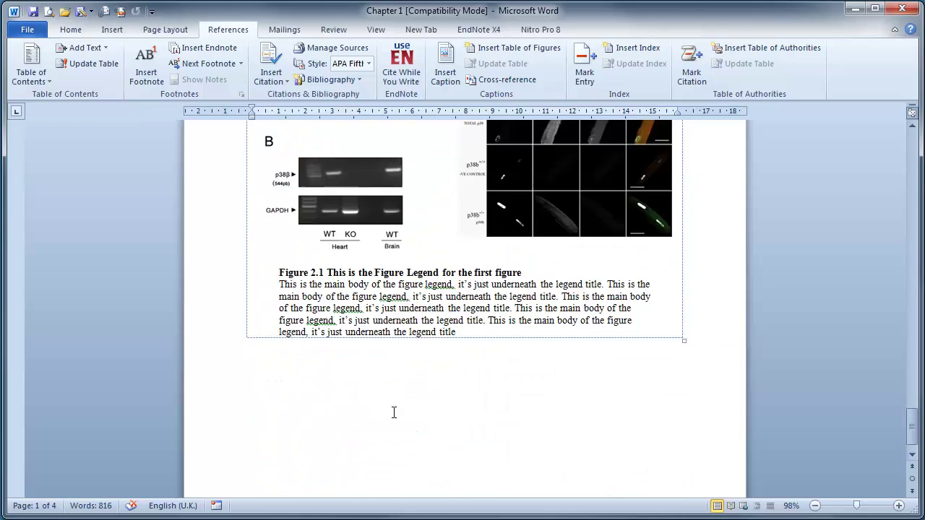
double_click(482, 229)
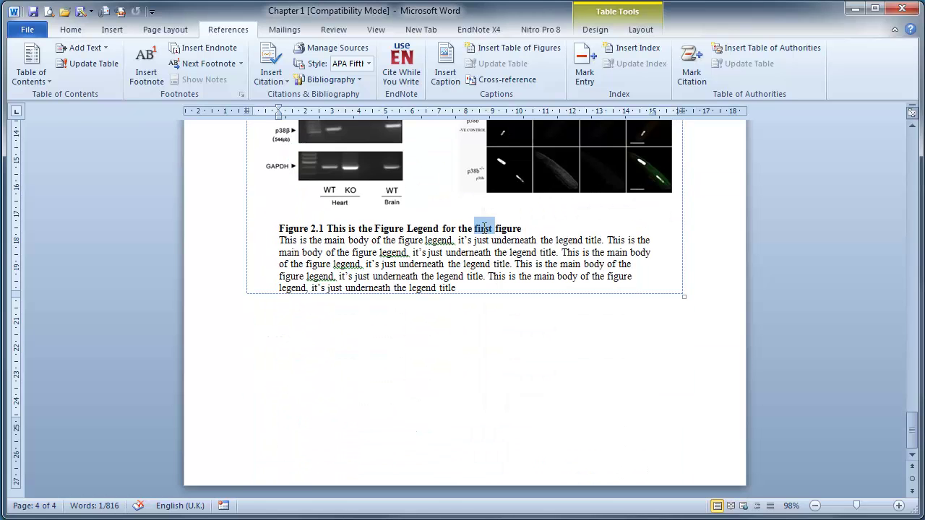
text(Second)
click(475, 325)
Update the entire Table of Figures and add a blank line above its heading.
scroll(475, 324, up, 10)
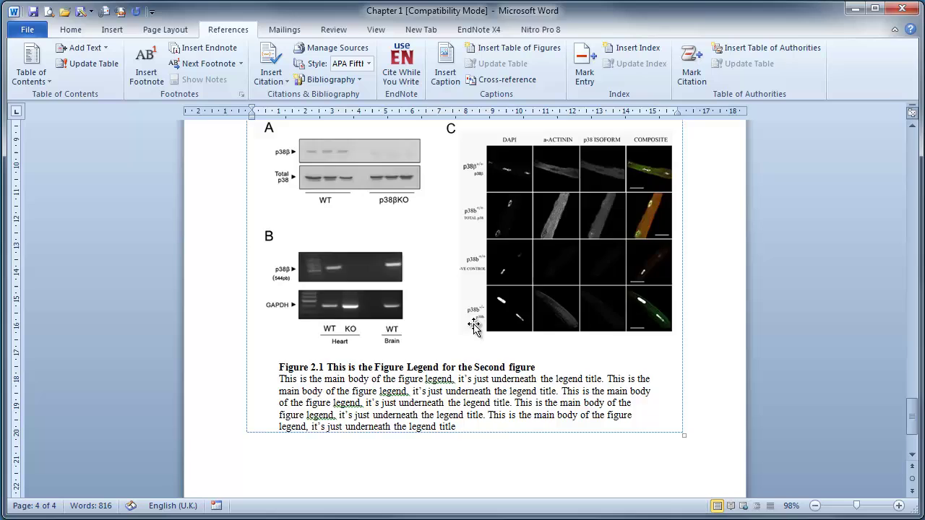
drag(911, 394, 893, 162)
click(322, 259)
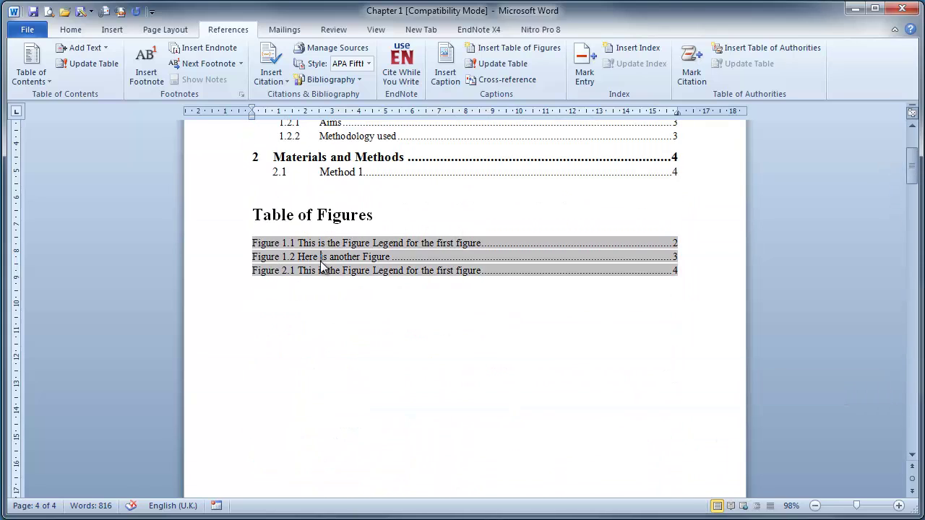
right_click(322, 258)
click(368, 339)
click(423, 266)
key(Return)
click(454, 302)
scroll(439, 334, up, 4)
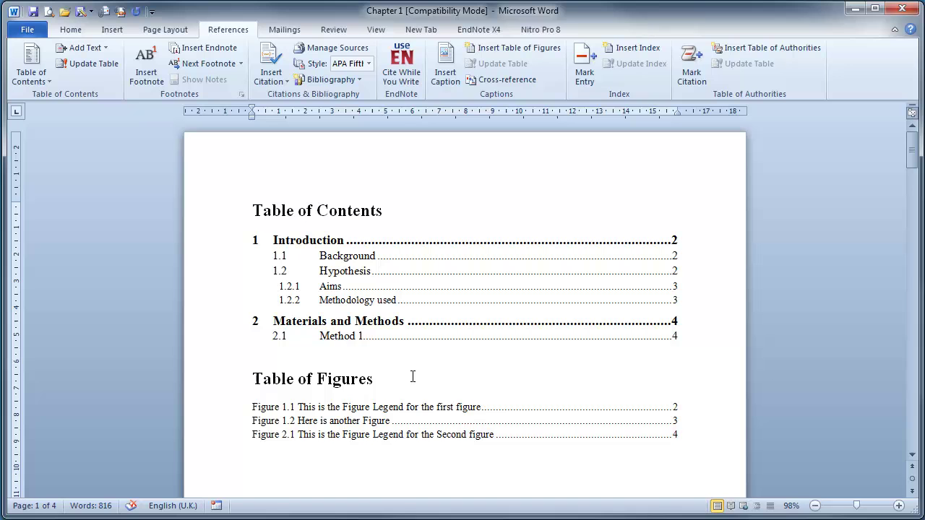
key(Return)
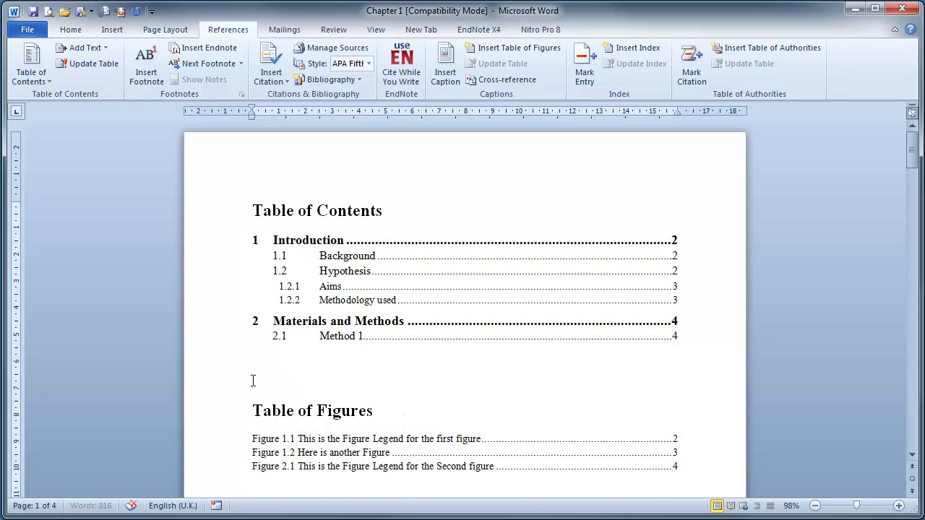
Type 'See Figure 1.1 for details.' before 'Duis' in the 1.2 Hypothesis paragraph.
scroll(326, 440, down, 3)
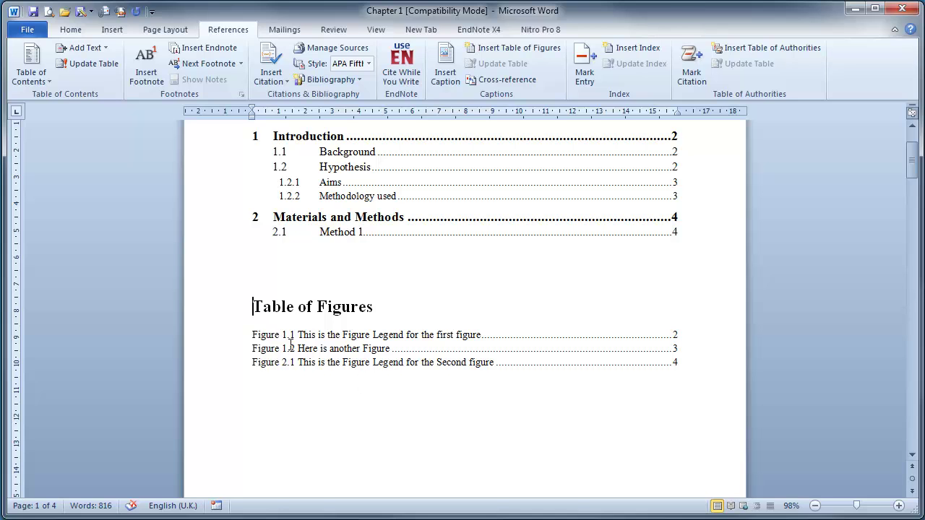
scroll(388, 370, down, 20)
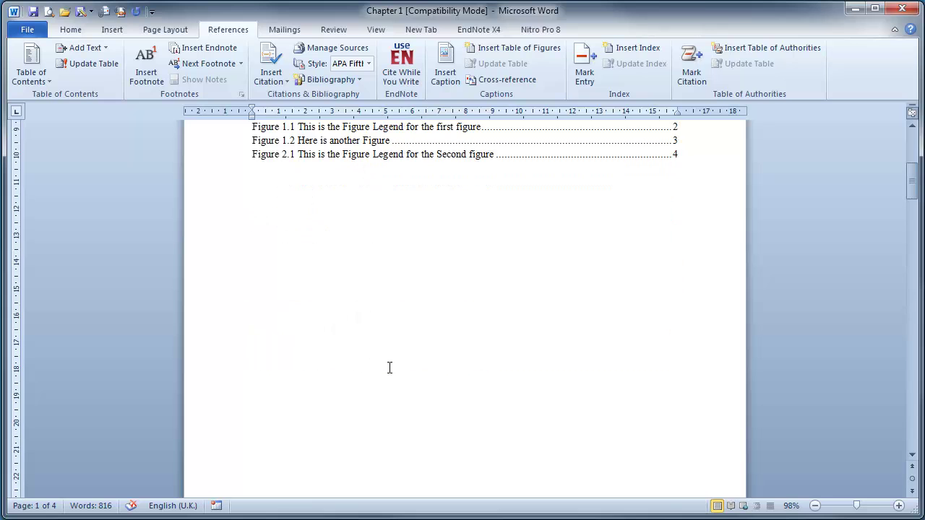
scroll(386, 367, down, 5)
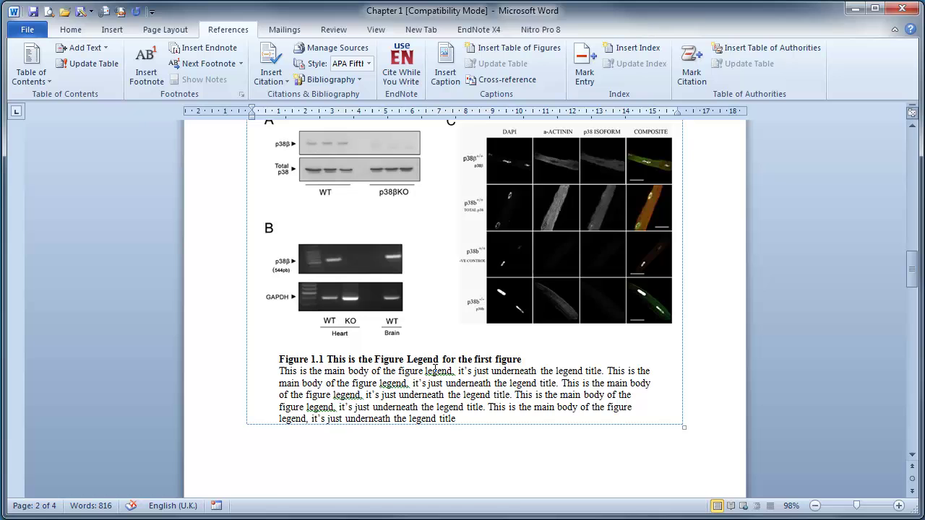
scroll(437, 373, up, 5)
click(442, 326)
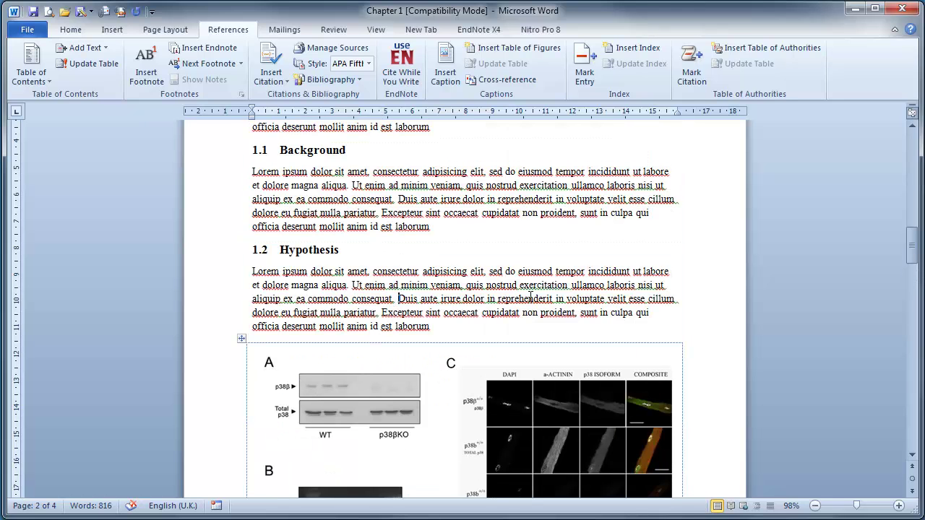
text(See Figure )
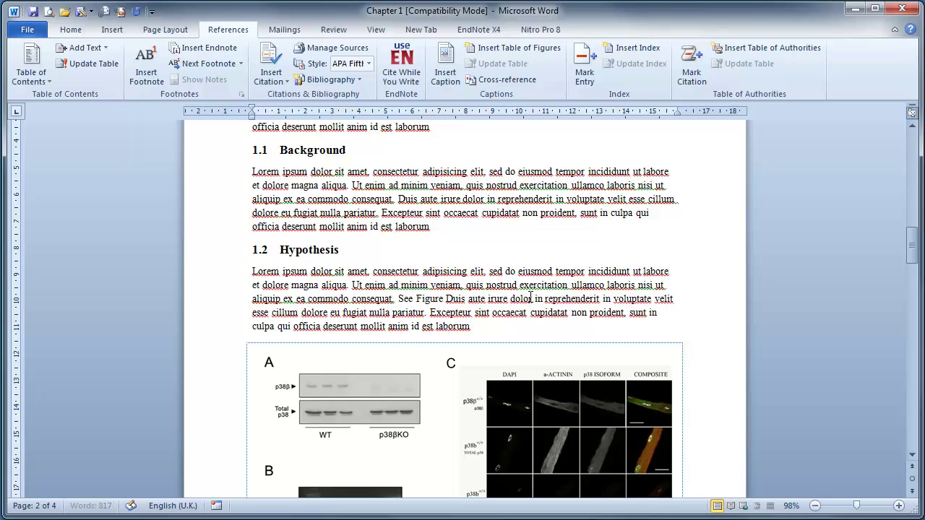
text(1.1 for )
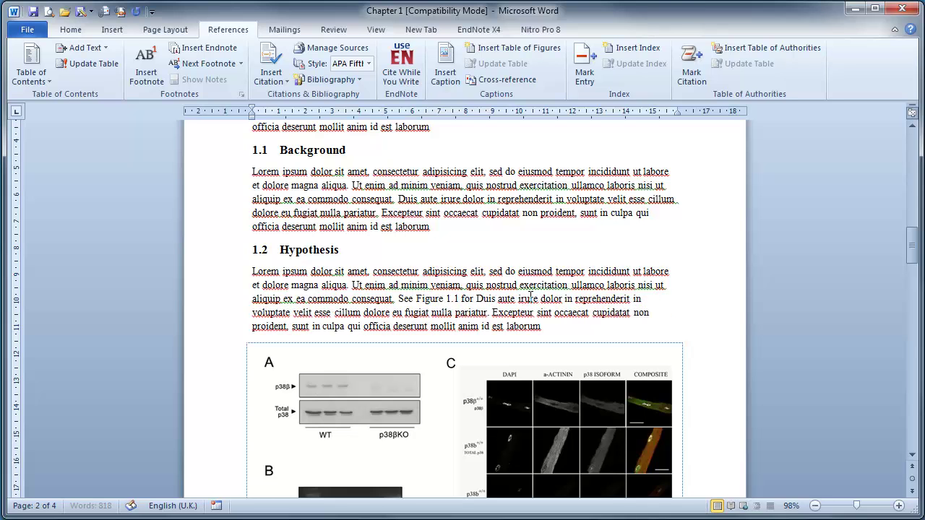
text(details.)
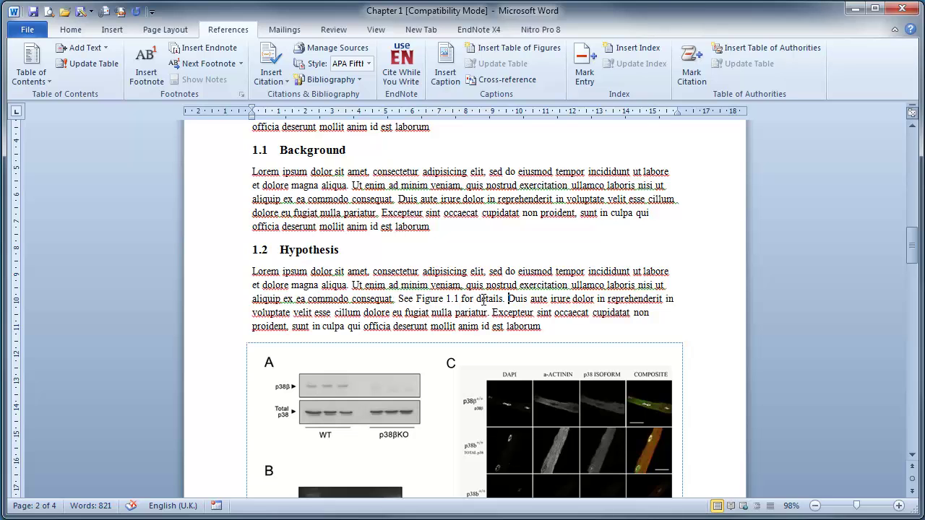
scroll(484, 299, down, 6)
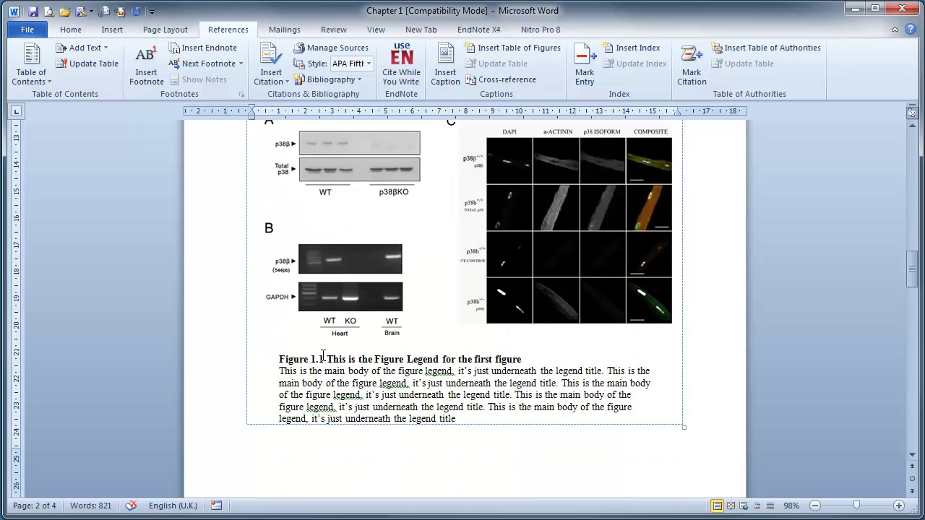
Select 'Figure 1.1' in the Figure 1.1 legend title to inspect the caption number.
click(323, 354)
scroll(338, 388, up, 5)
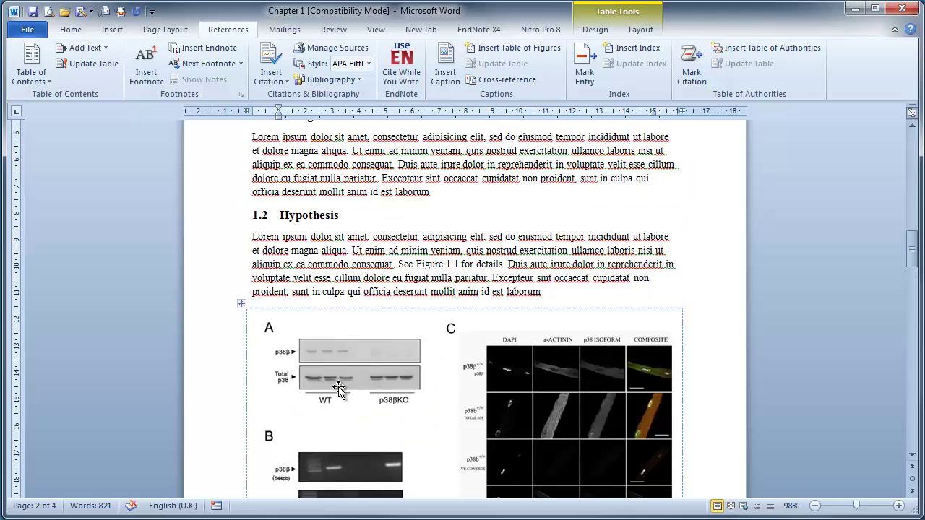
scroll(338, 389, up, 2)
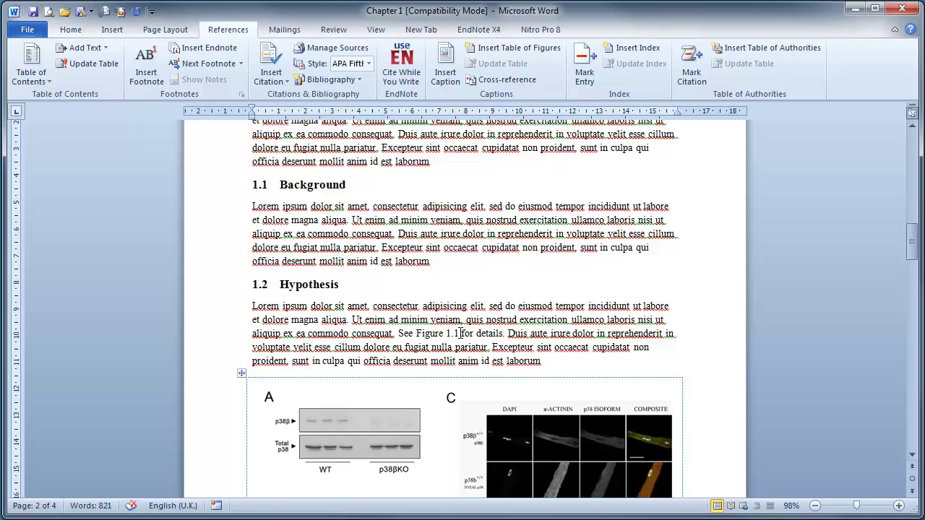
scroll(461, 333, down, 3)
scroll(460, 335, down, 2)
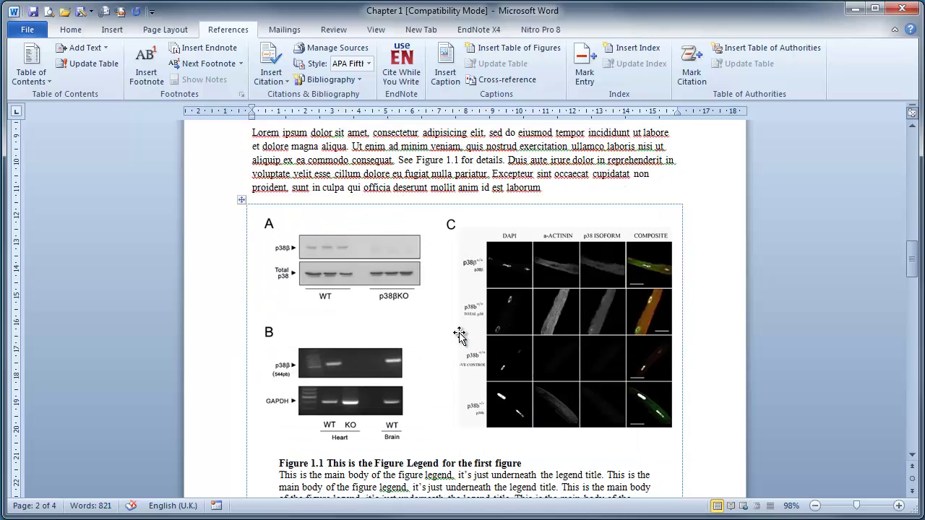
scroll(459, 334, down, 2)
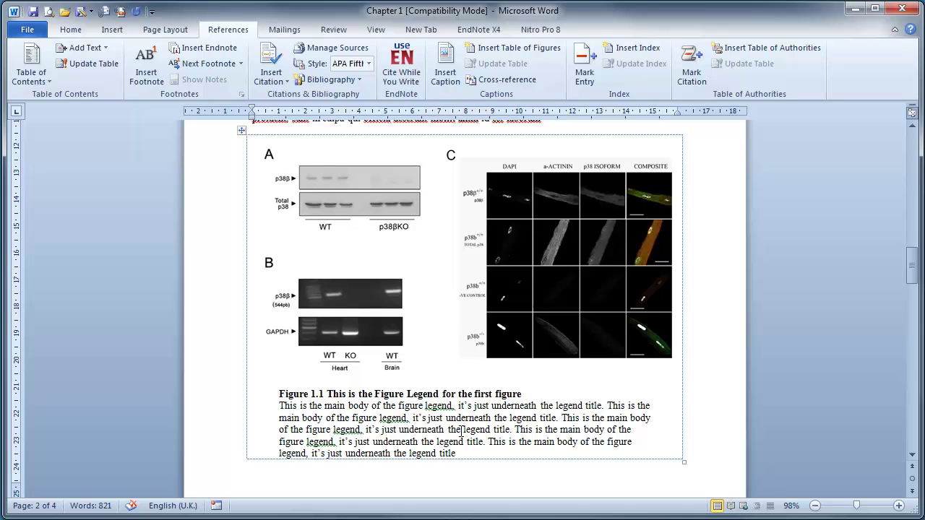
click(310, 394)
drag(323, 394, 279, 394)
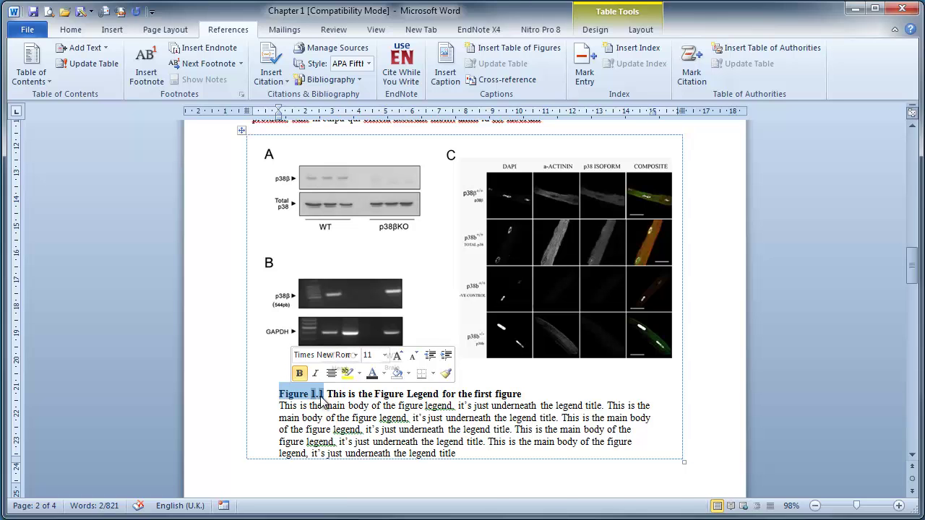
click(323, 405)
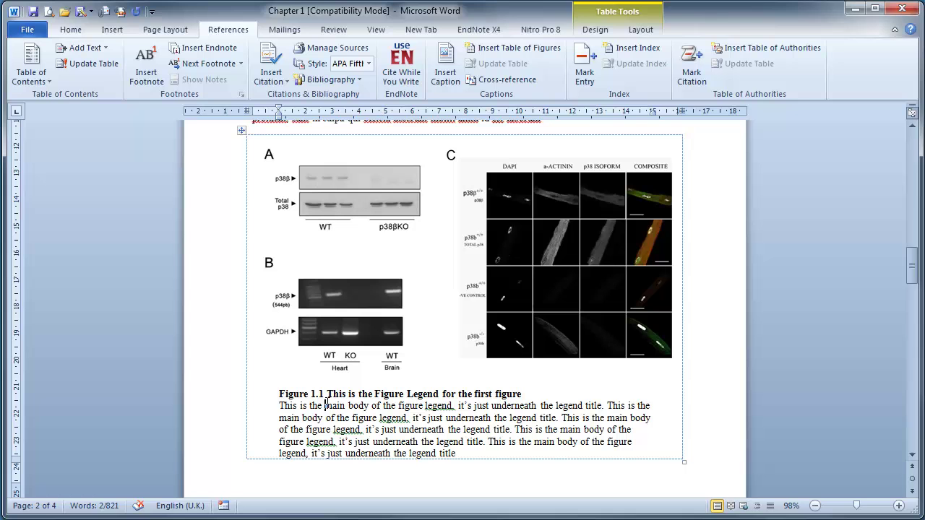
drag(328, 393, 281, 394)
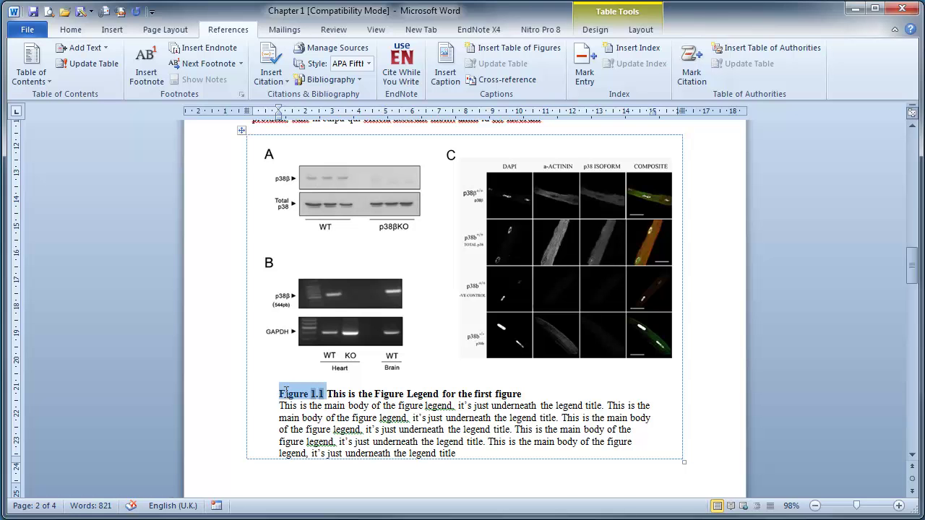
click(323, 417)
Select the typed 'Figure 1.1' in the Hypothesis sentence.
scroll(378, 461, up, 3)
scroll(378, 461, up, 4)
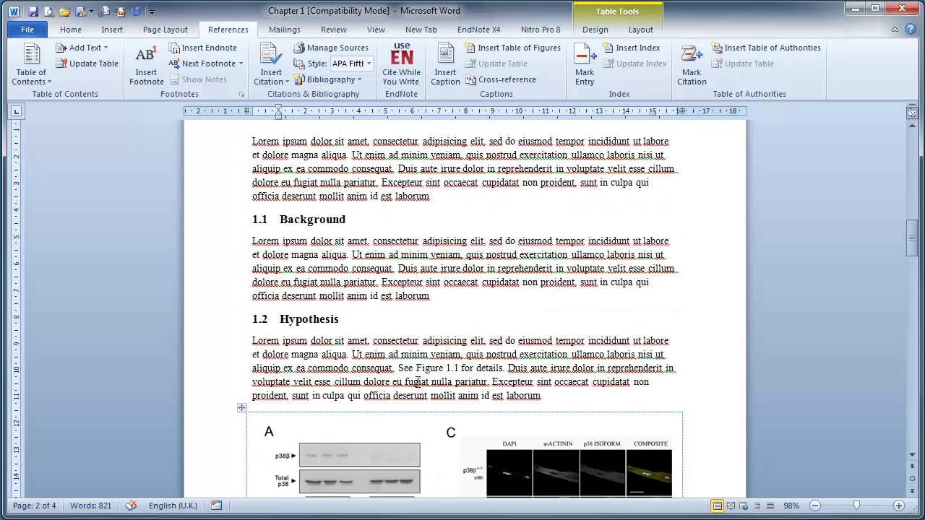
drag(458, 370, 416, 370)
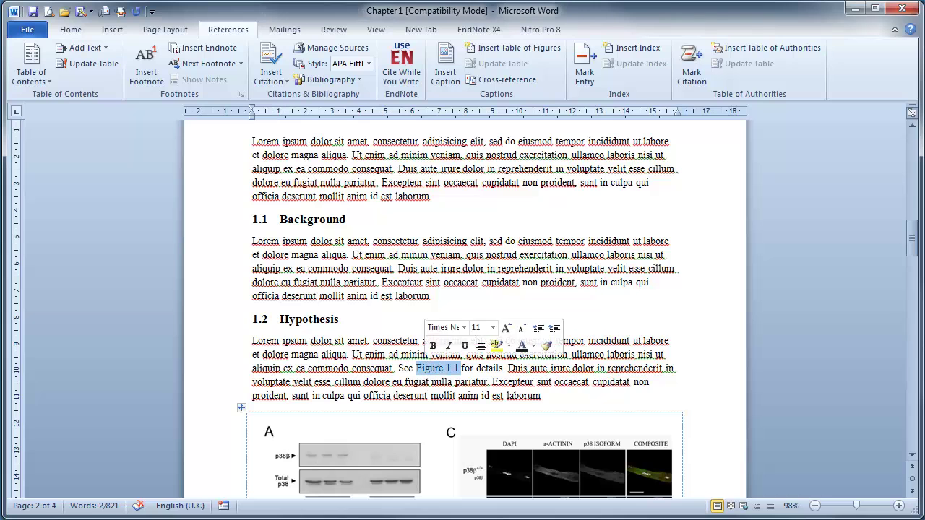
scroll(419, 430, down, 8)
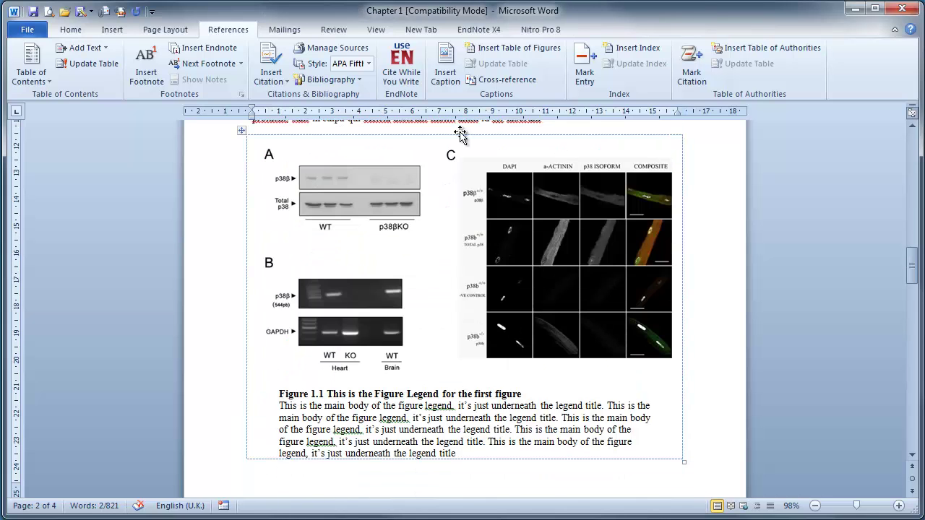
scroll(415, 337, up, 7)
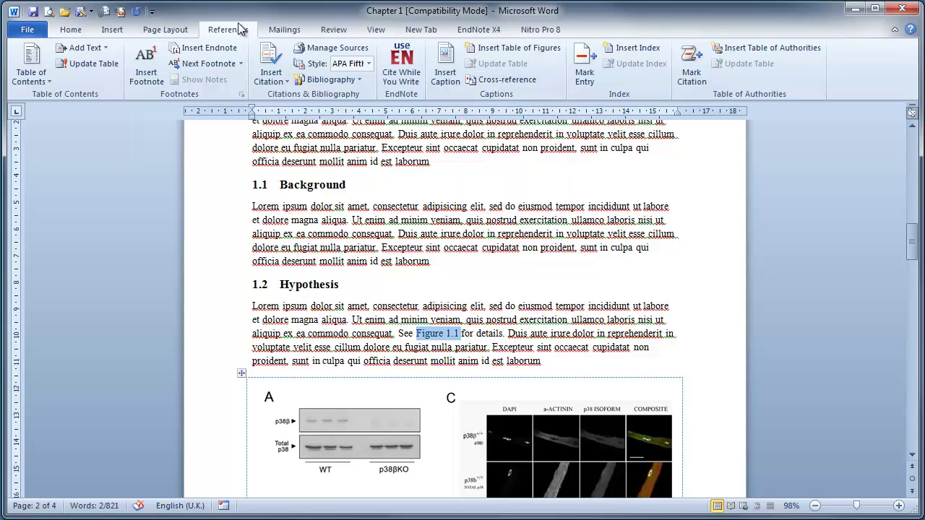
In the Cross-reference dialog, set the reference type to Figure.
click(491, 85)
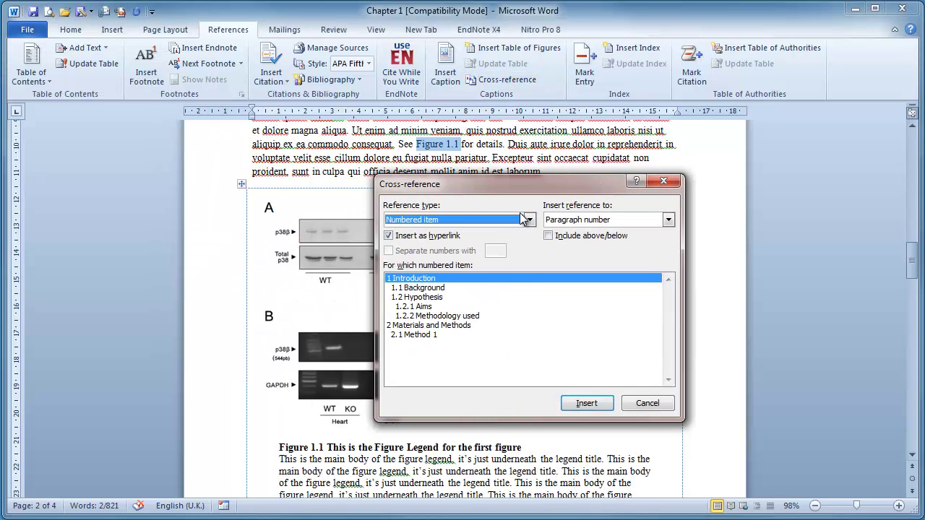
click(530, 221)
click(439, 240)
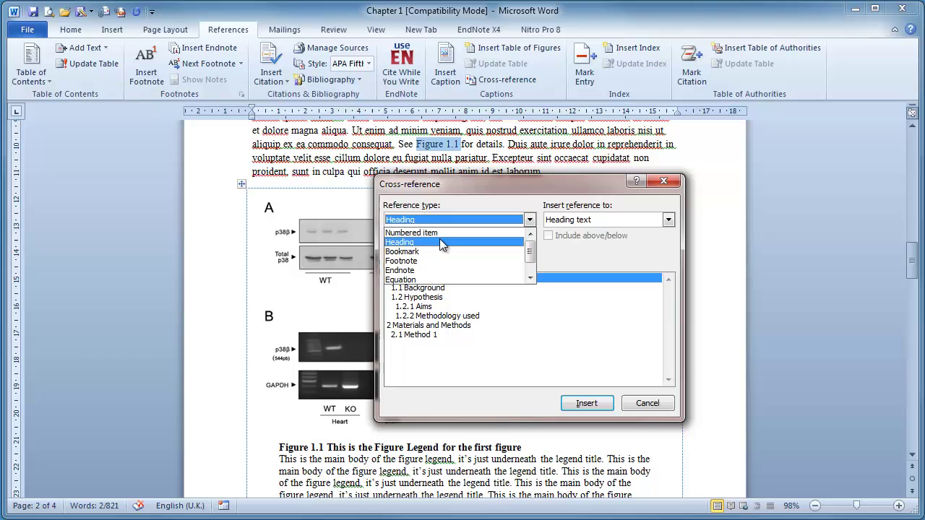
click(510, 221)
click(439, 250)
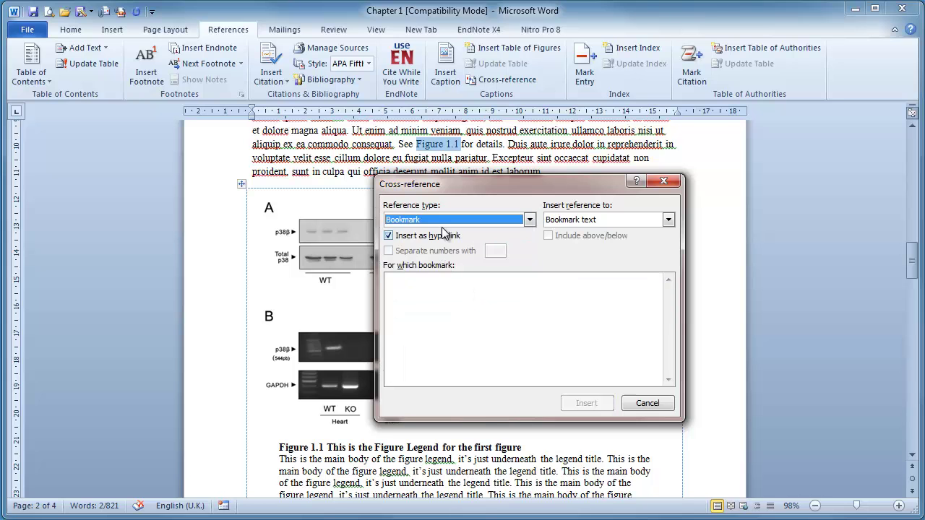
click(444, 222)
scroll(437, 253, down, 1)
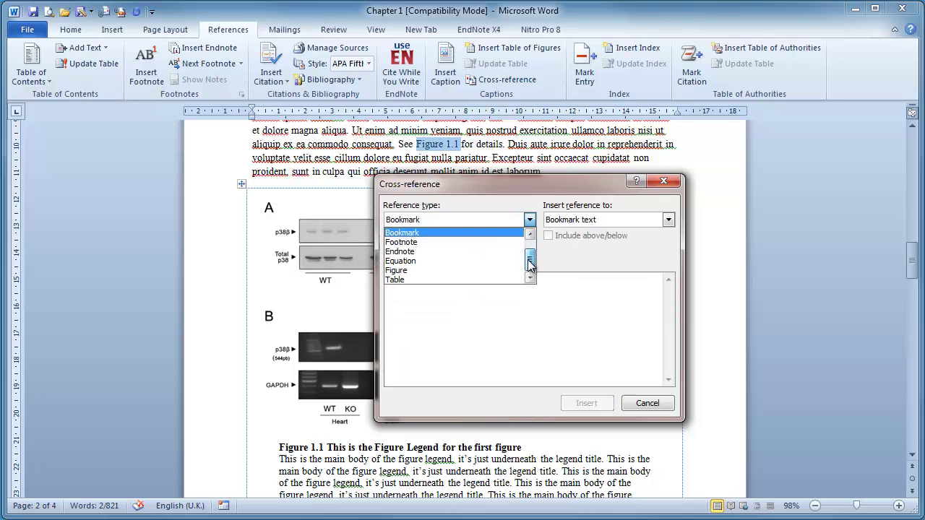
click(432, 270)
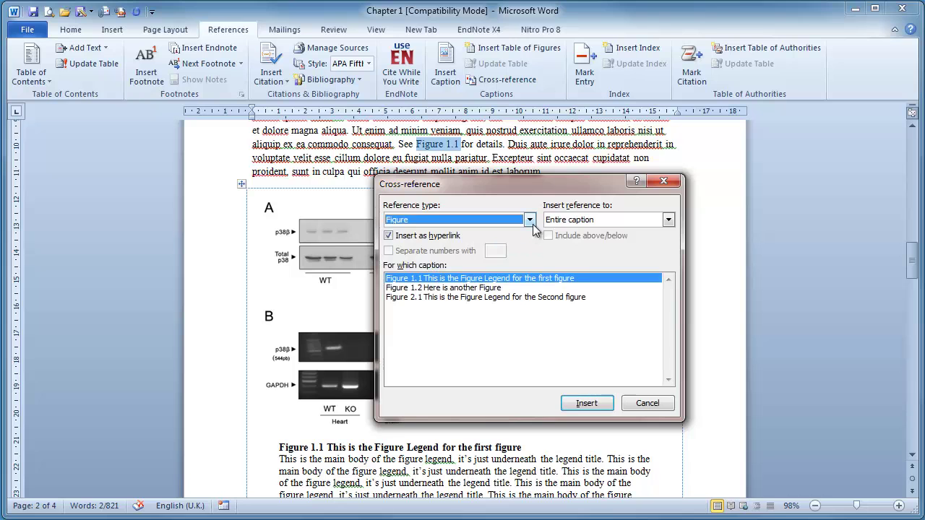
Insert a label-and-number cross-reference to Figure 1.1 in place of the typed text.
click(560, 223)
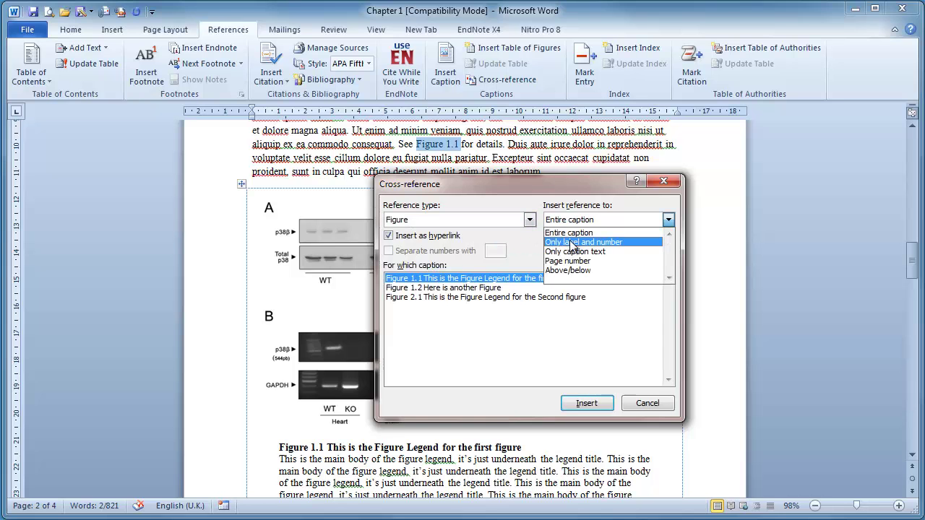
click(571, 243)
click(435, 280)
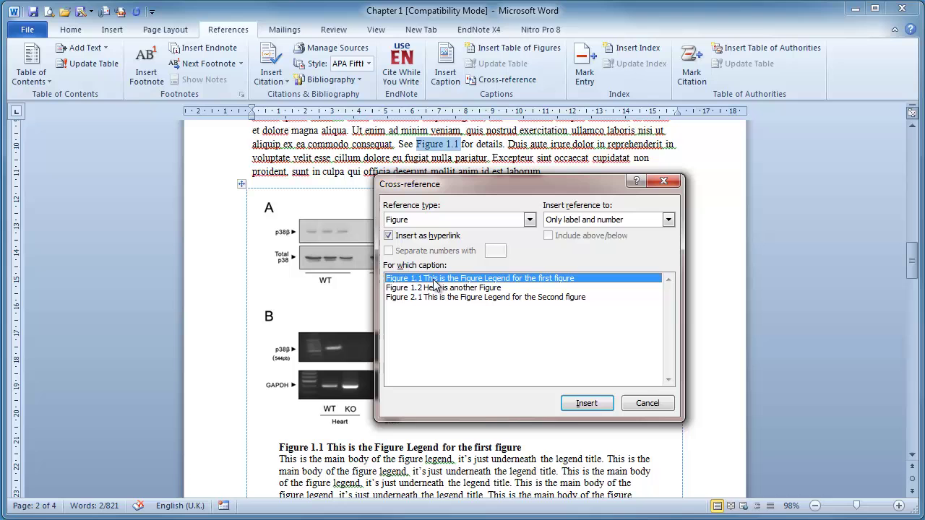
click(581, 404)
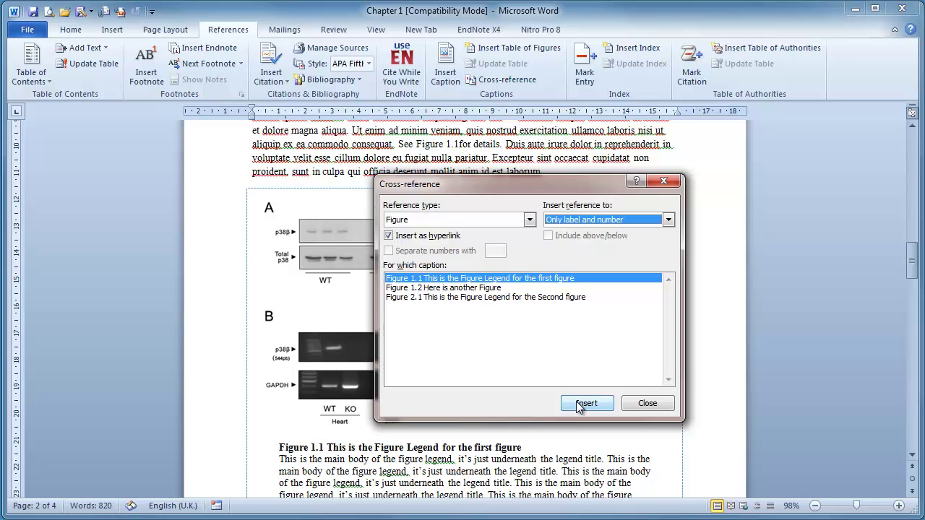
click(647, 403)
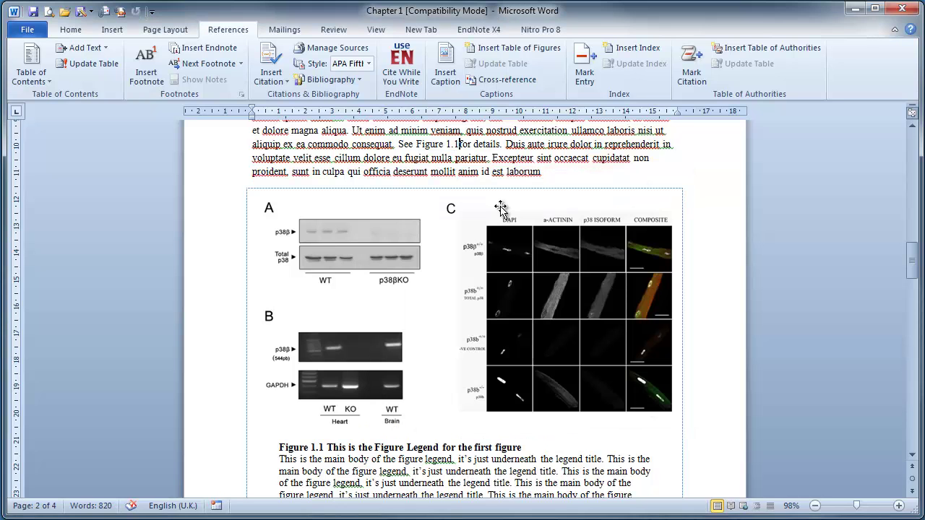
click(433, 144)
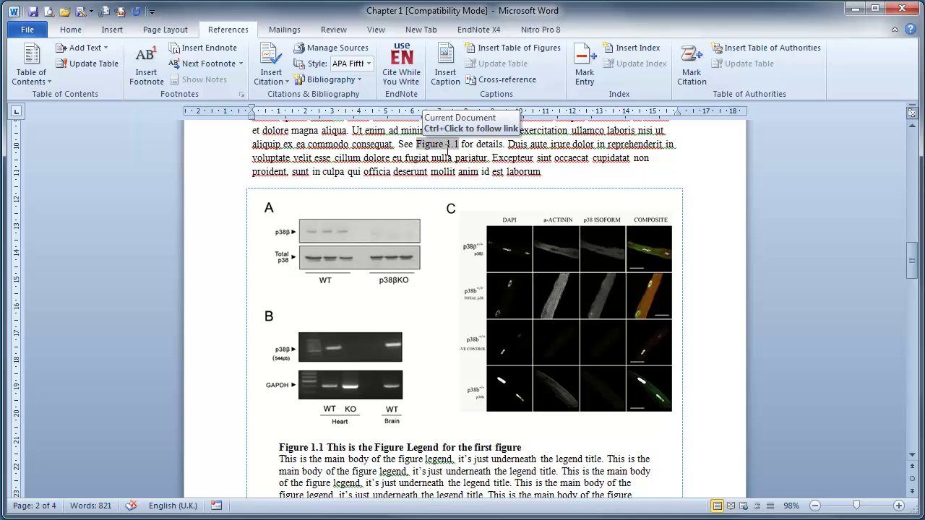
scroll(448, 150, up, 3)
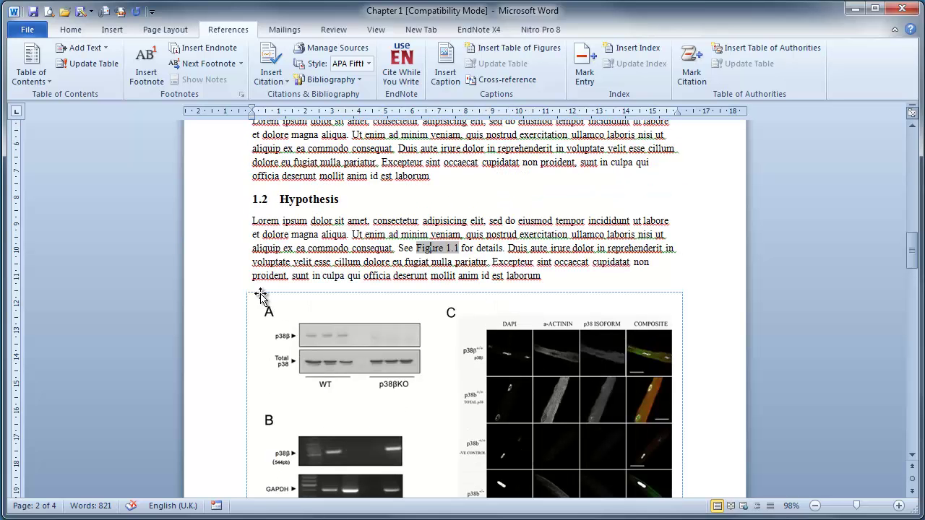
Paste a copy of the p38β figure table with its Figure 1.1 legend in a new paragraph after 'laborum'.
click(243, 291)
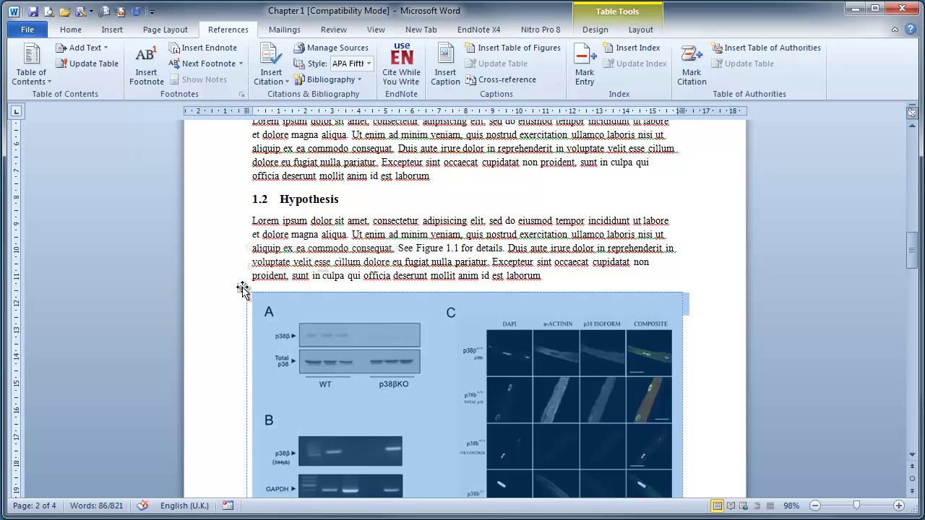
click(442, 175)
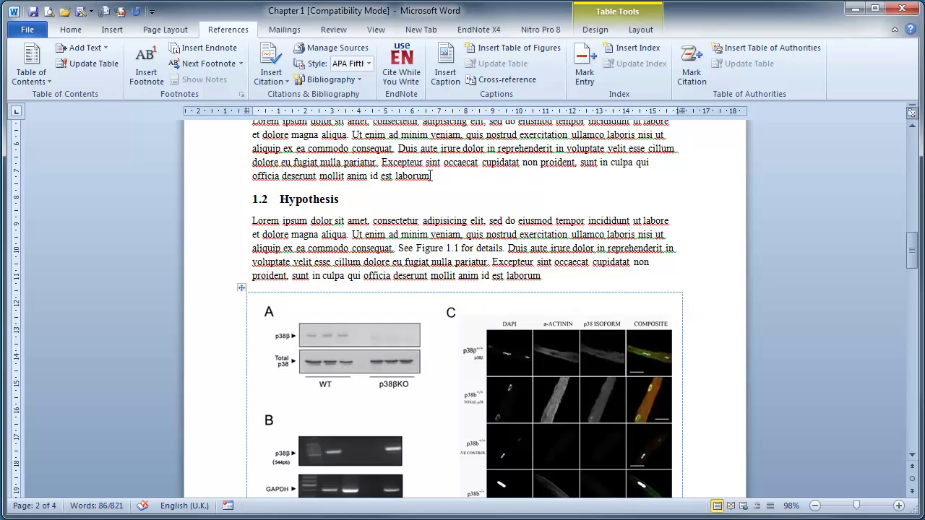
key(Return)
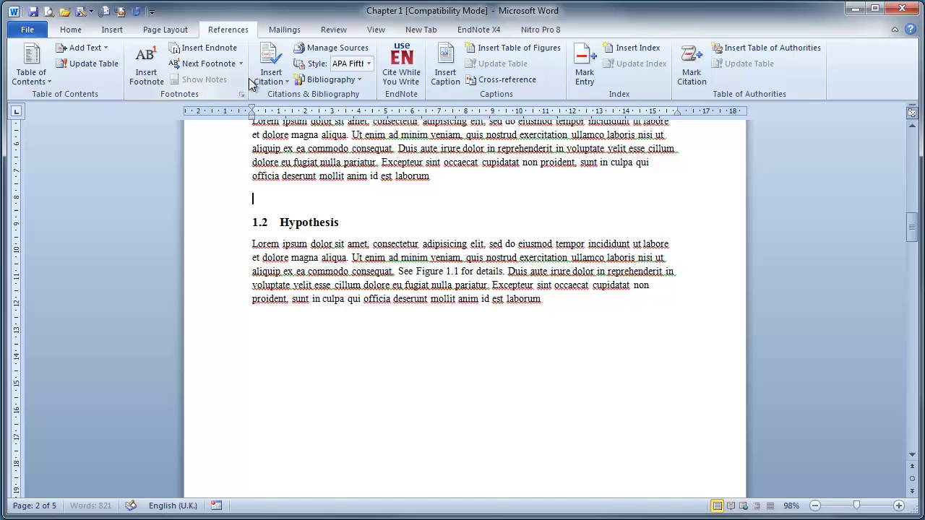
click(72, 32)
click(26, 78)
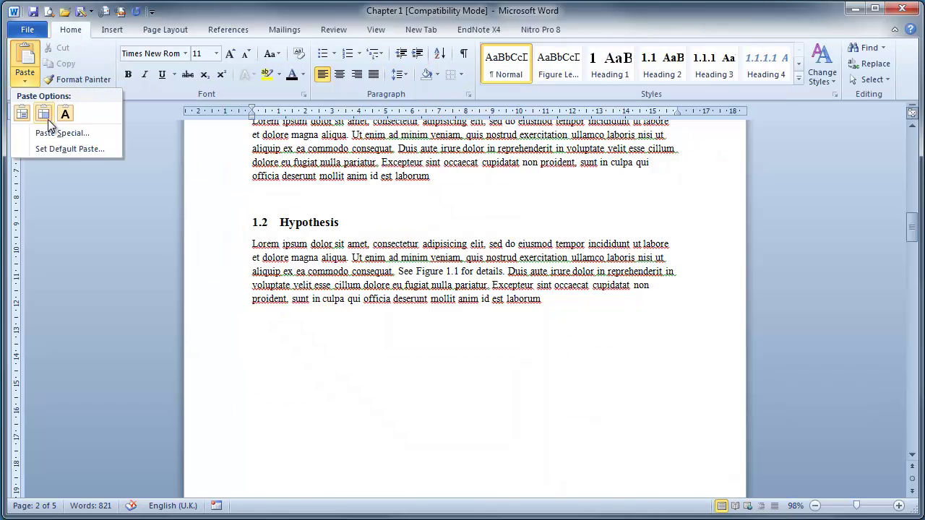
click(40, 112)
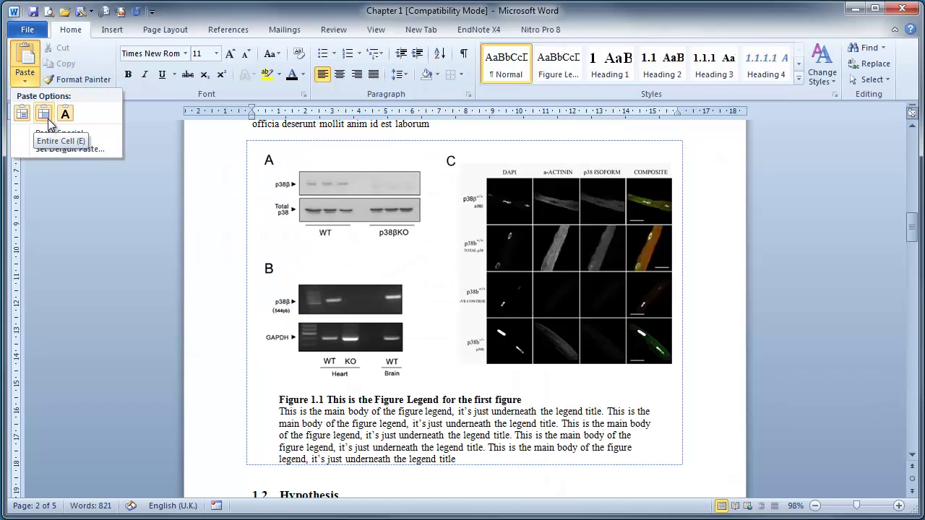
click(321, 399)
scroll(333, 419, down, 10)
scroll(333, 419, down, 10)
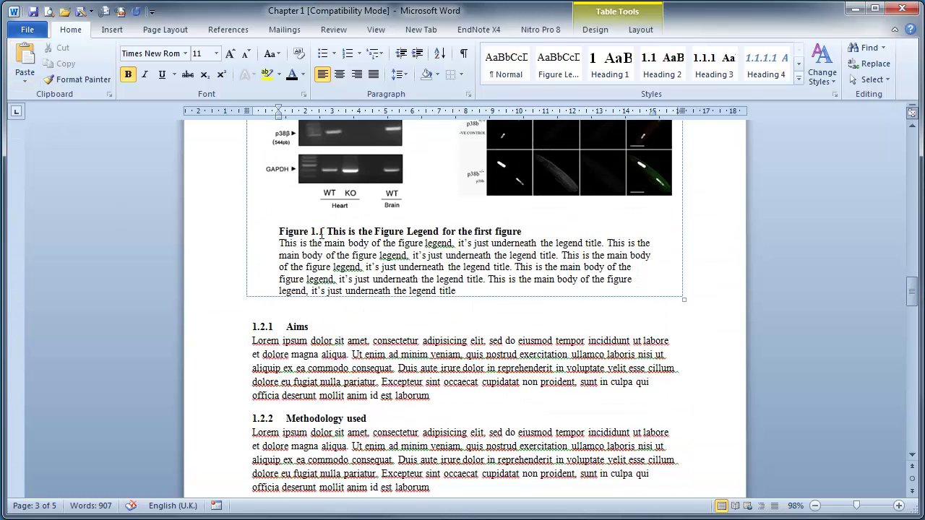
Update the lower caption's field so it renumbers to Figure 1.2.
drag(321, 235, 280, 233)
right_click(297, 231)
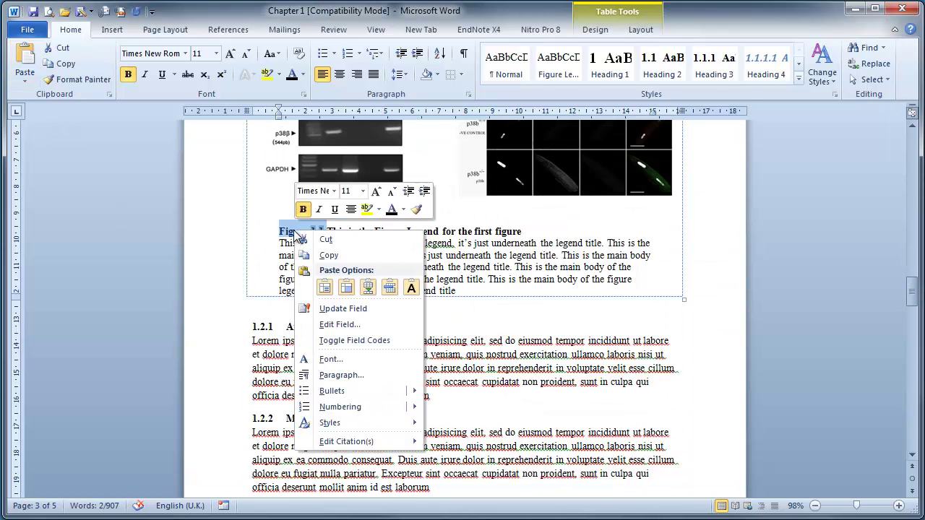
click(336, 309)
click(362, 249)
scroll(376, 304, up, 15)
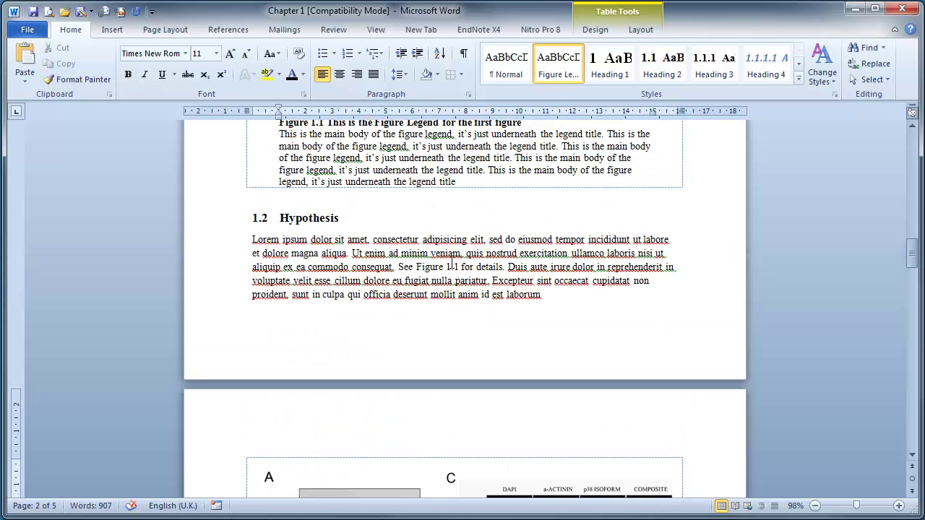
Update the Hypothesis cross-reference to read Figure 1.2 and type ' ()' after it.
click(461, 264)
right_click(435, 265)
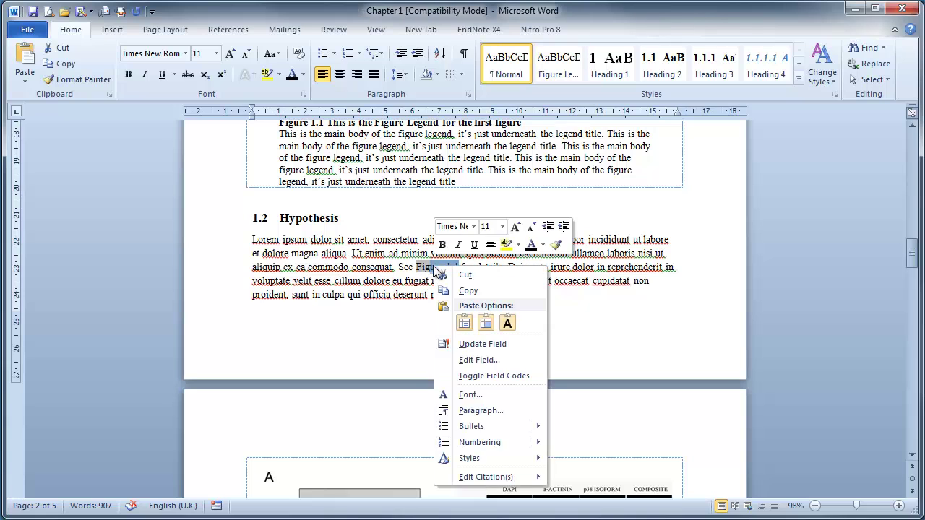
click(471, 345)
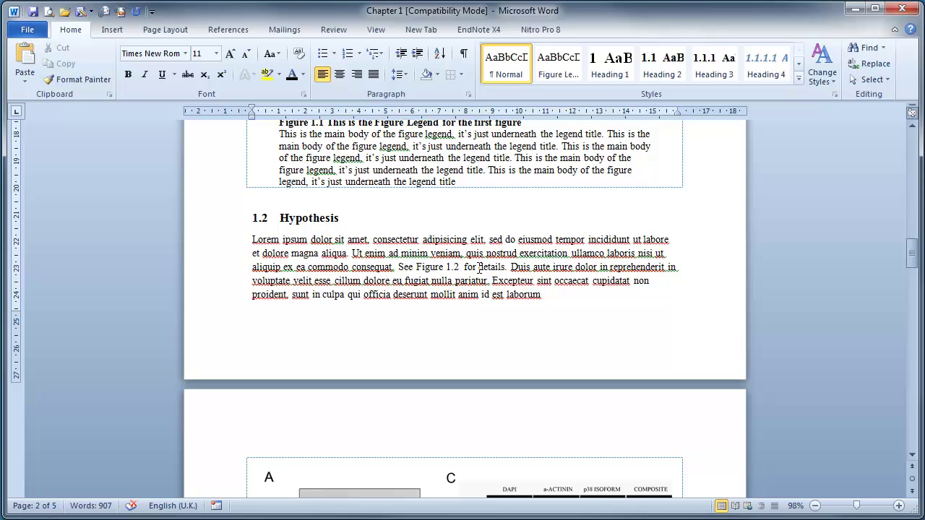
text(()
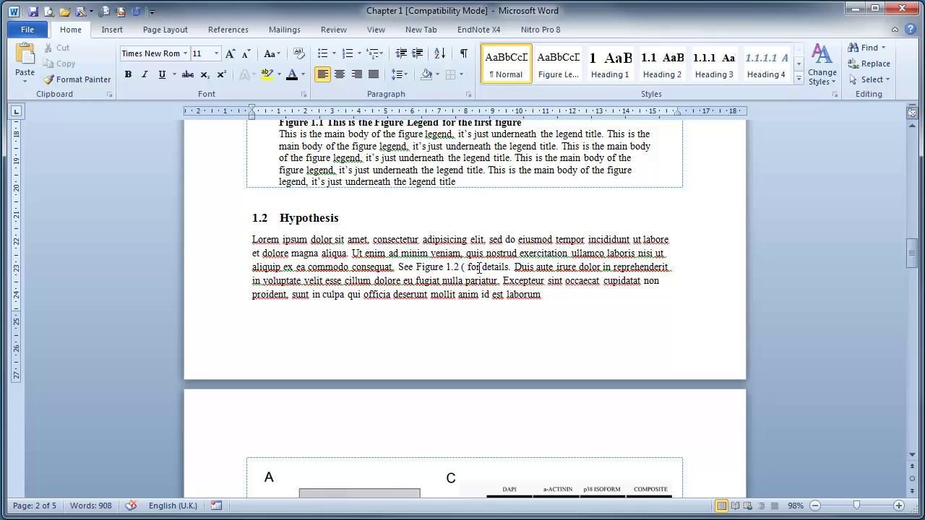
text())
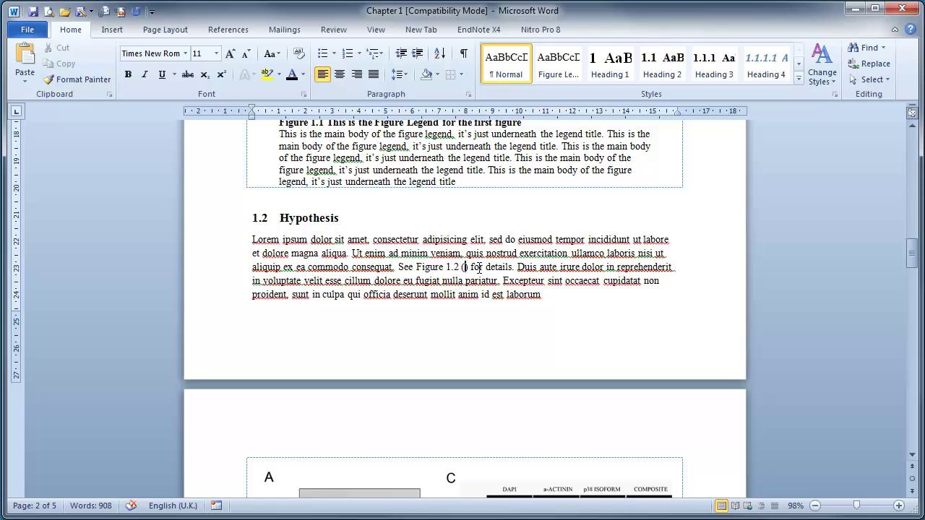
Insert an Above/below cross-reference to the Figure 1.2 caption inside the brackets.
click(228, 31)
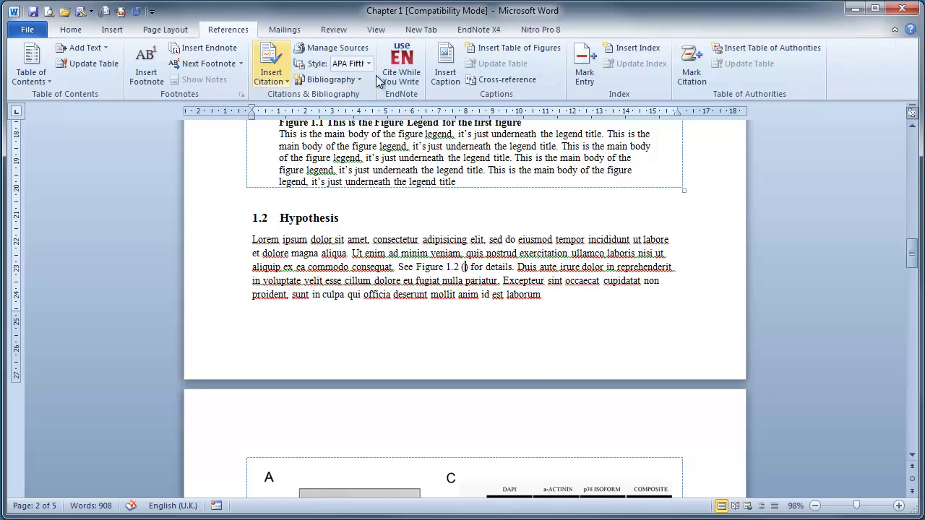
click(484, 80)
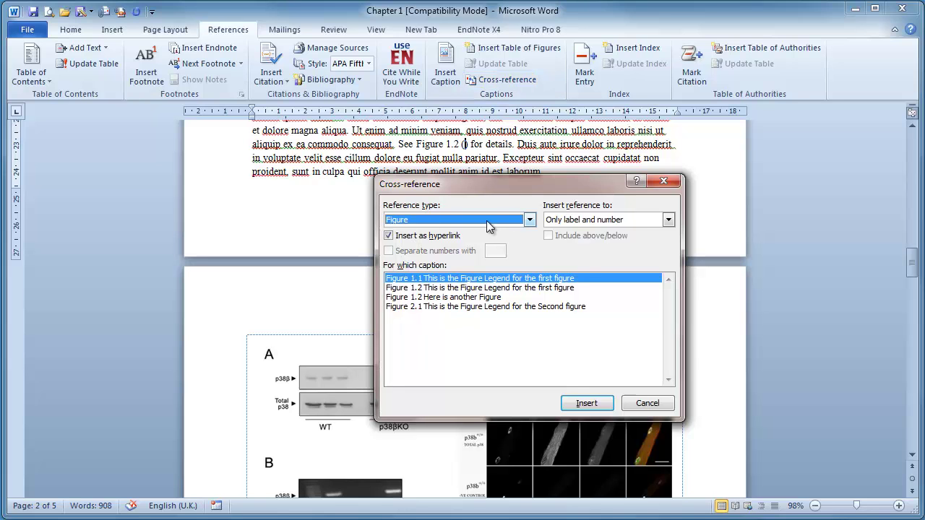
click(638, 218)
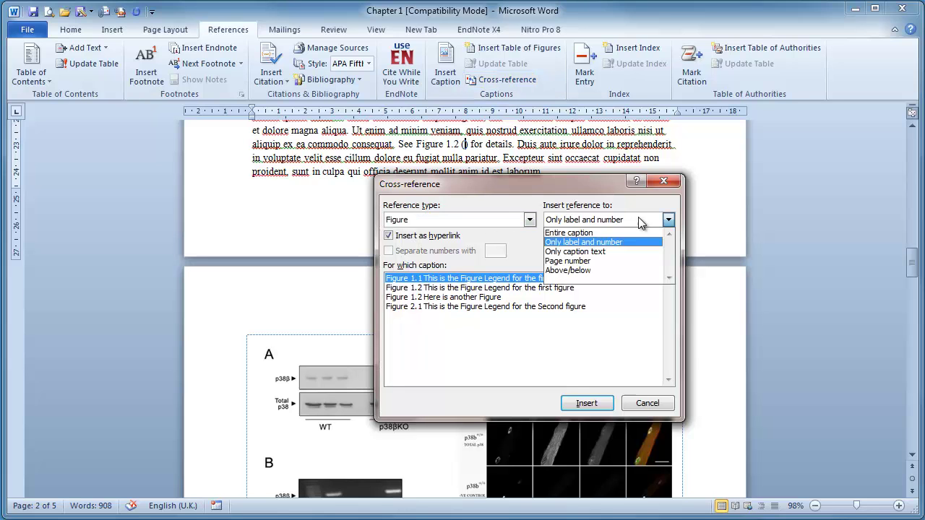
click(582, 270)
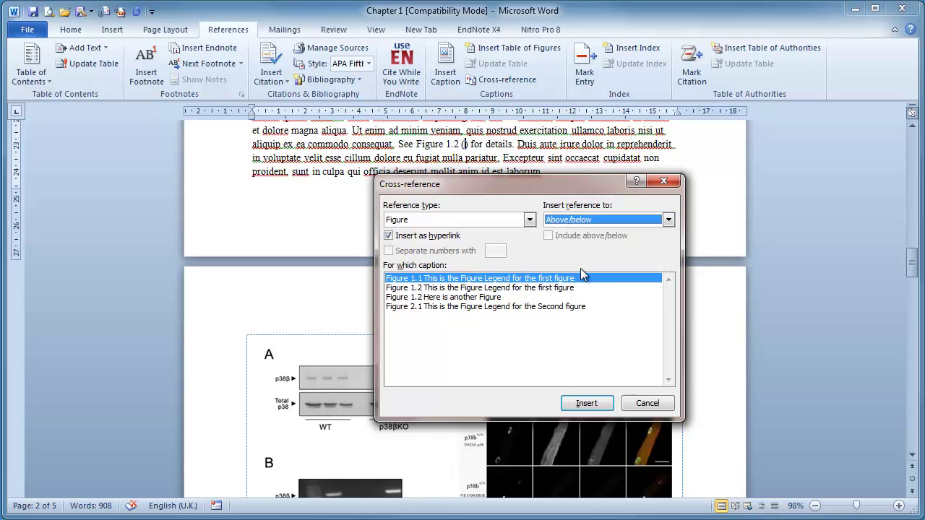
click(430, 287)
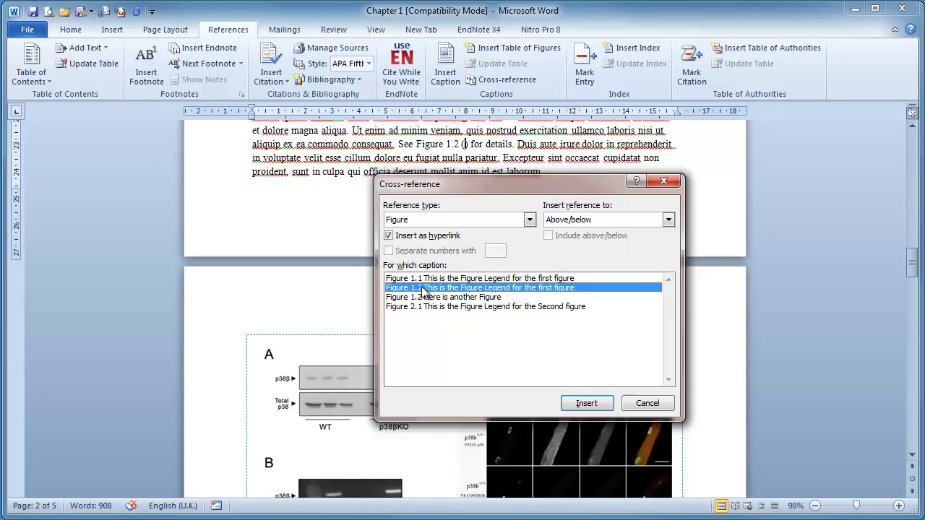
click(594, 404)
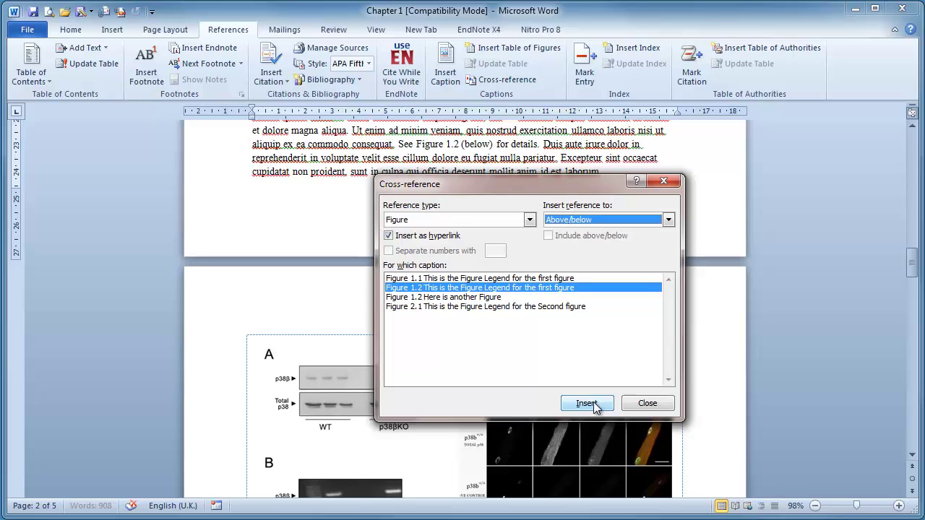
click(647, 405)
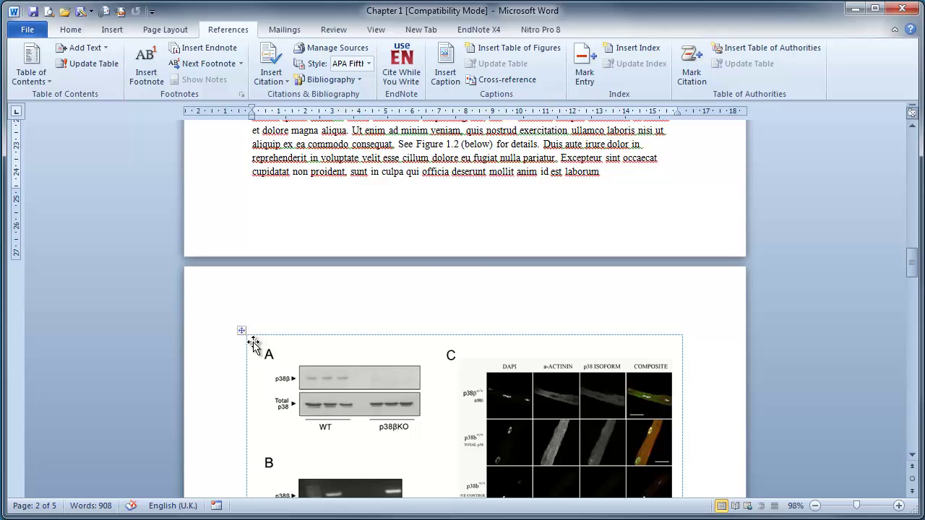
Cut the Figure 1.2 table and paste it in a new paragraph under the 1.2 Hypothesis heading.
click(241, 332)
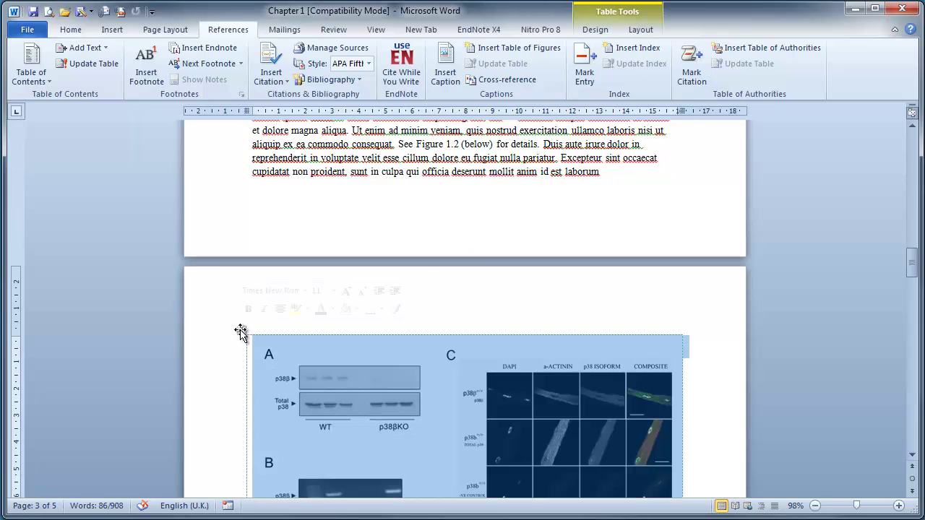
key(ctrl+x)
scroll(237, 337, up, 4)
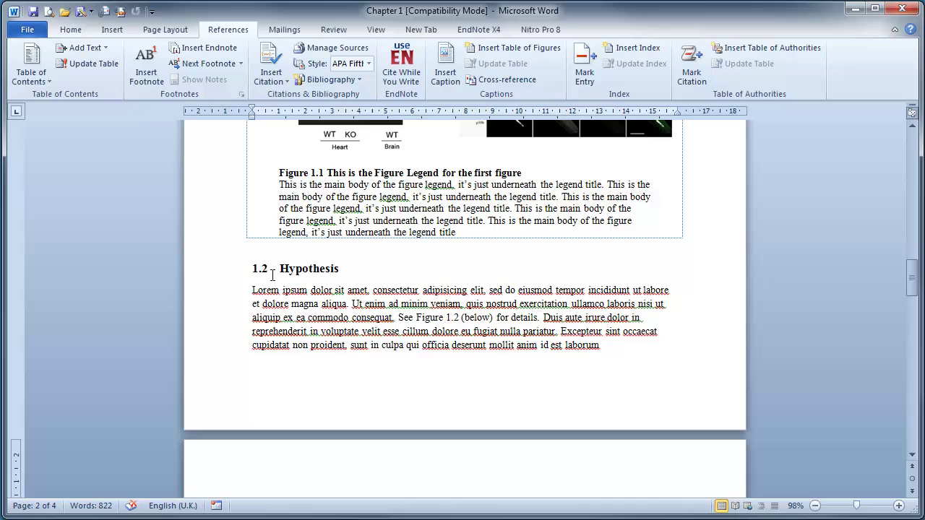
click(249, 289)
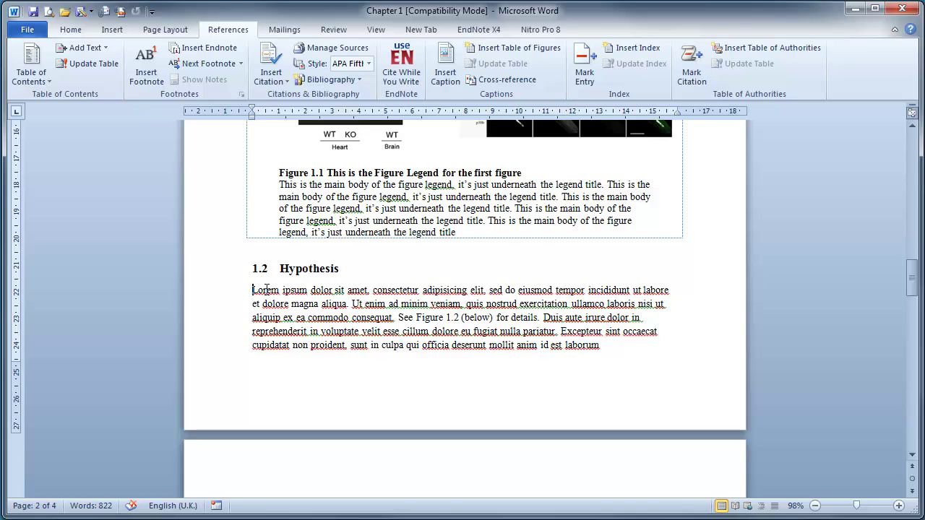
key(Return)
click(67, 33)
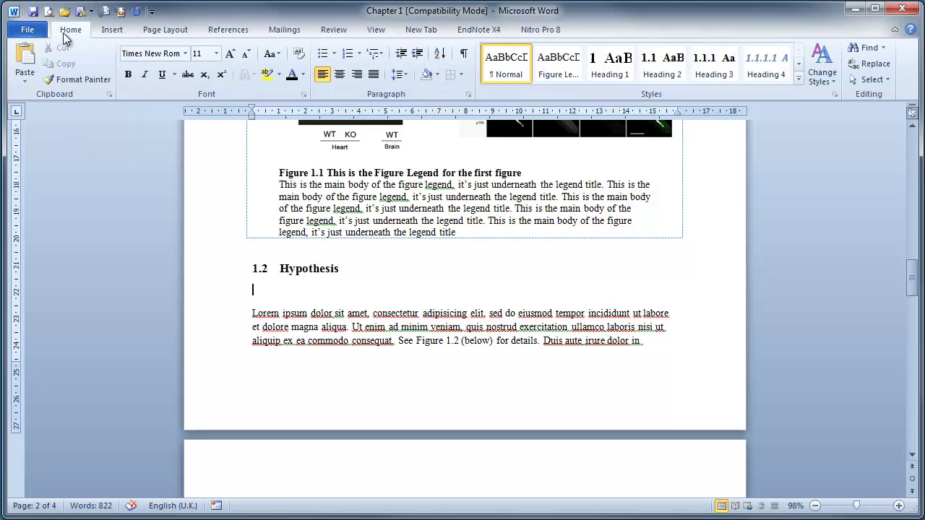
click(25, 78)
click(39, 113)
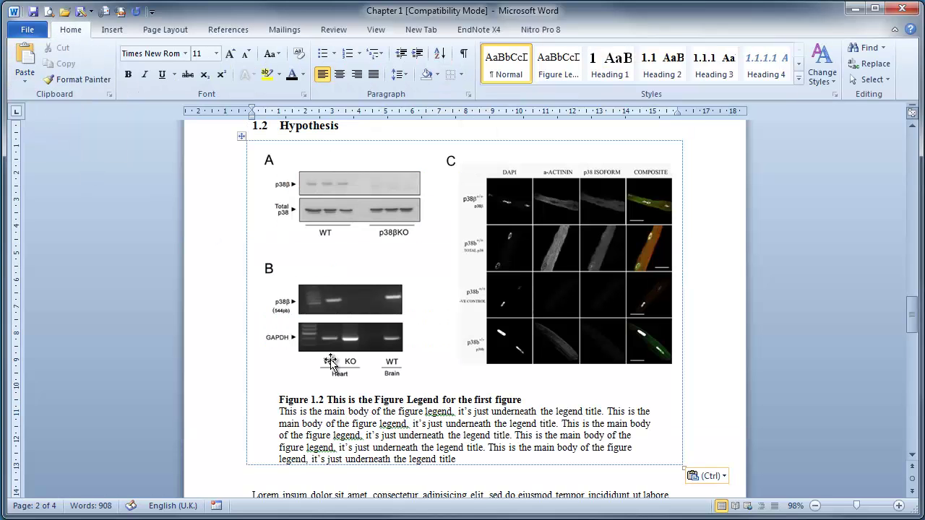
scroll(336, 391, down, 6)
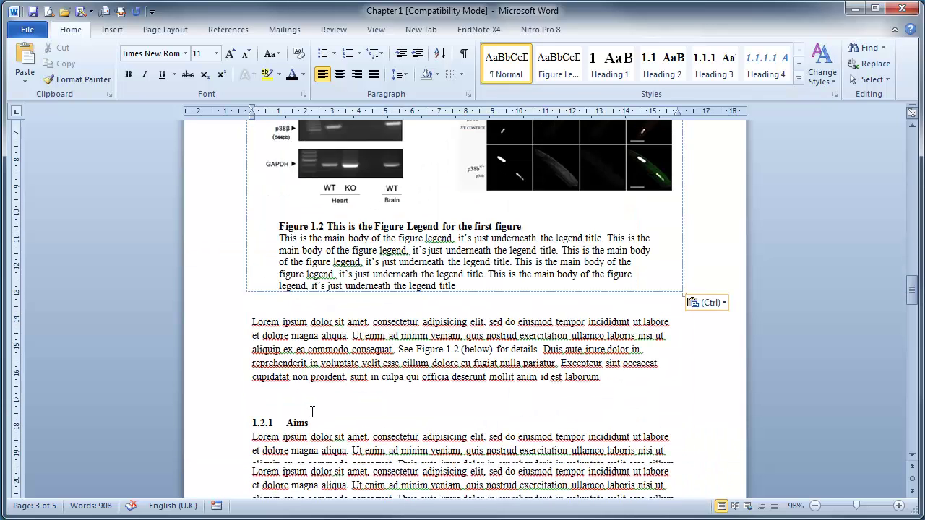
Update the reference field so the sentence reads 'See Figure 1.2 (above) for details.'.
drag(408, 347, 479, 350)
right_click(477, 350)
click(518, 432)
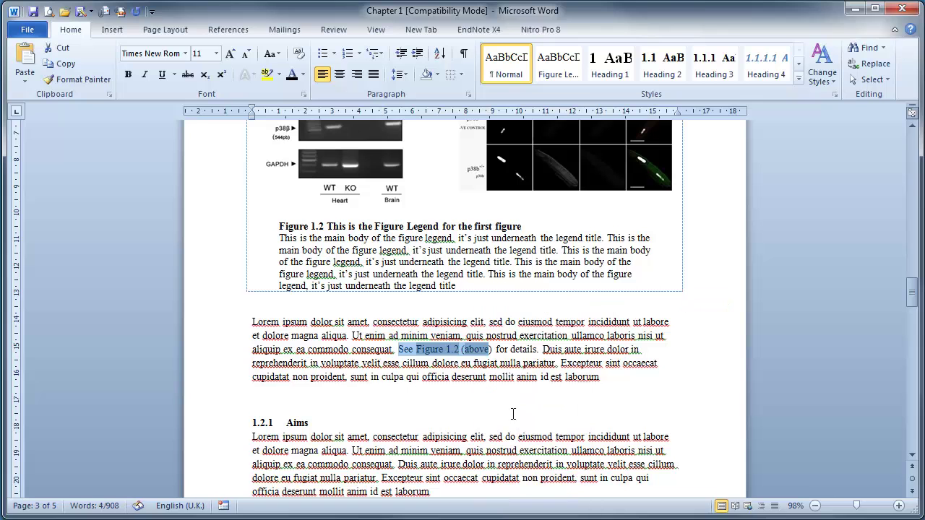
click(497, 377)
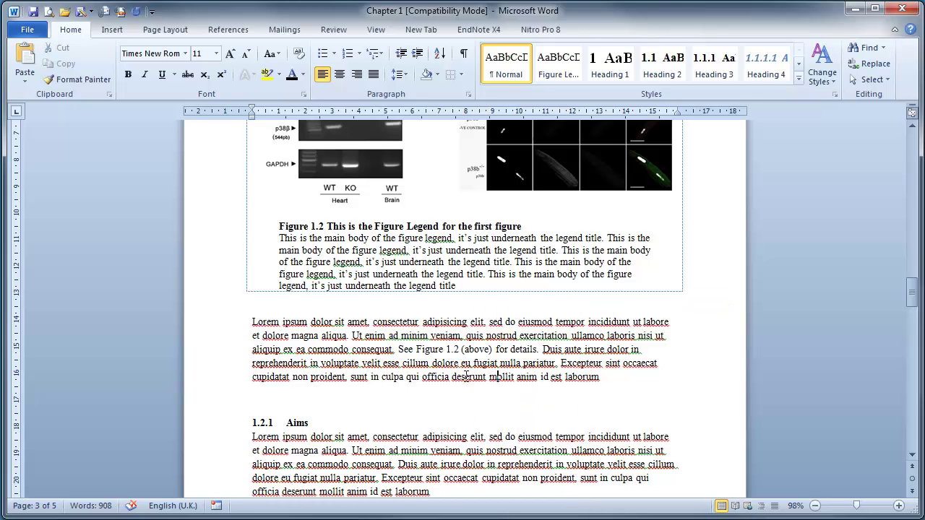
scroll(466, 375, up, 3)
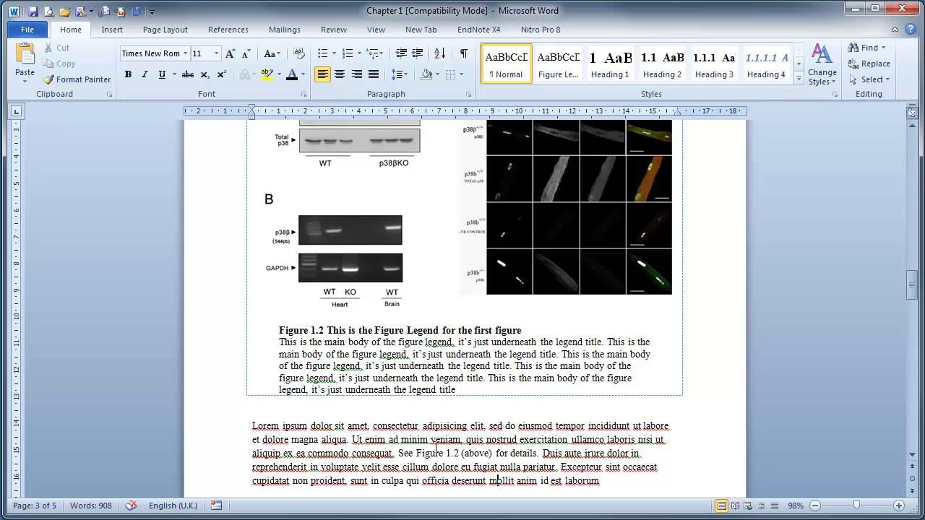
scroll(444, 457, down, 4)
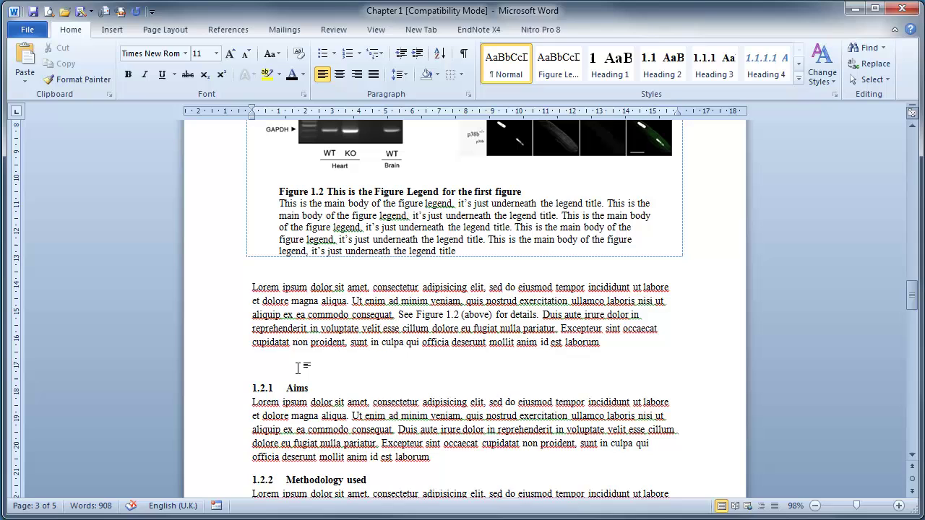
Delete the blank line above 1.2.1 Aims and type 'in section' before 'for details'.
click(297, 369)
key(Delete)
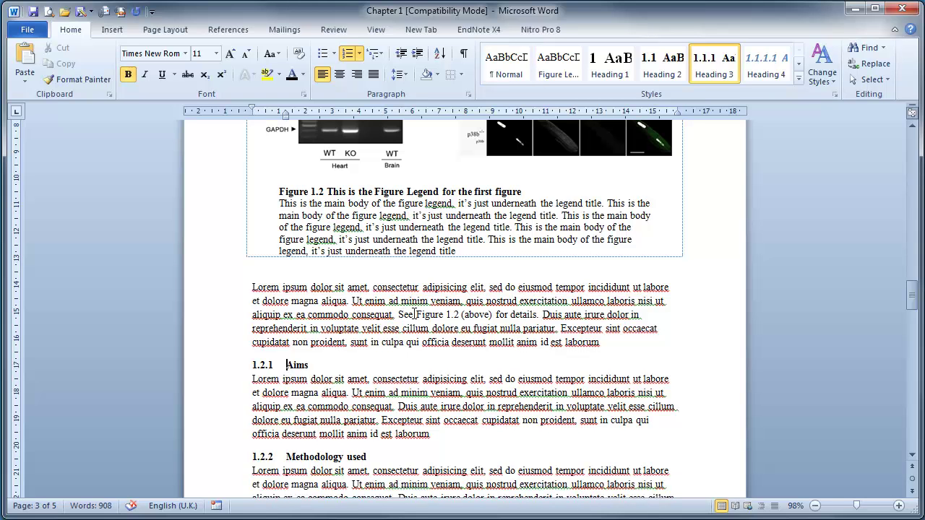
click(498, 314)
text(in )
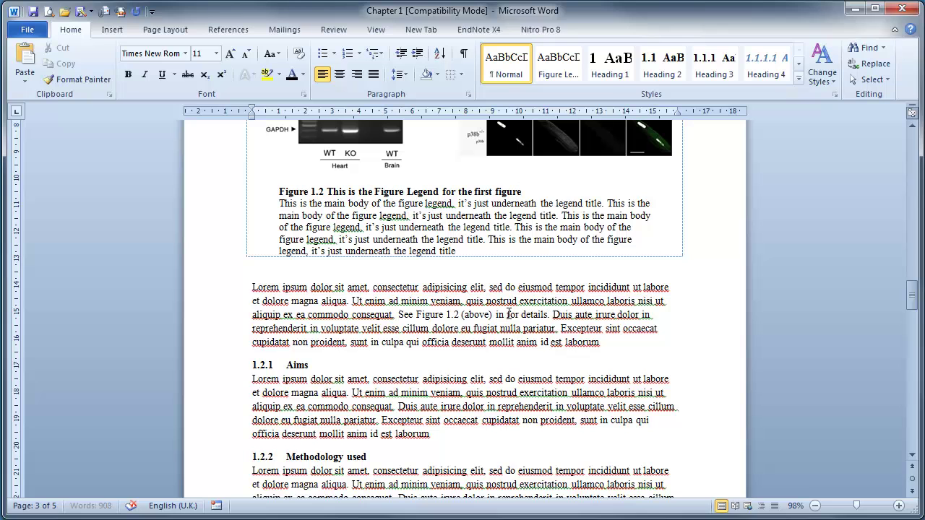
text(section)
scroll(473, 332, up, 10)
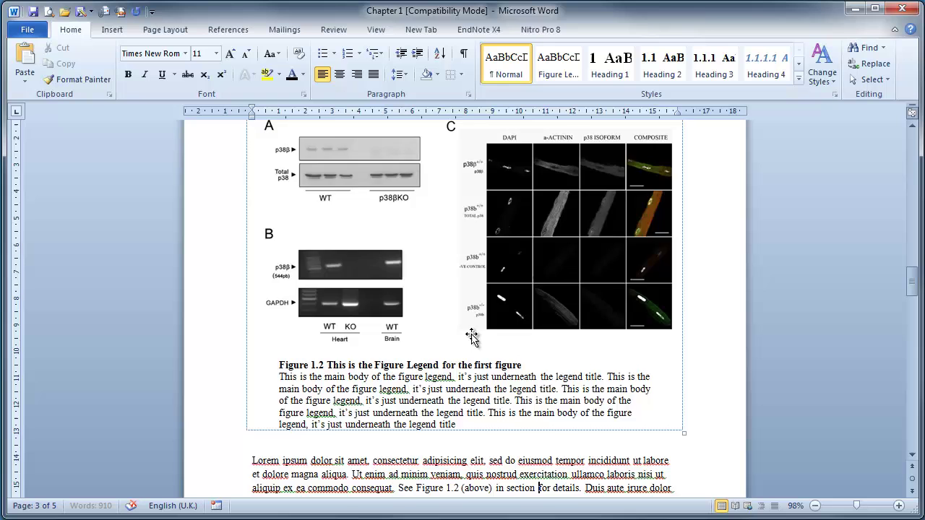
scroll(473, 332, down, 9)
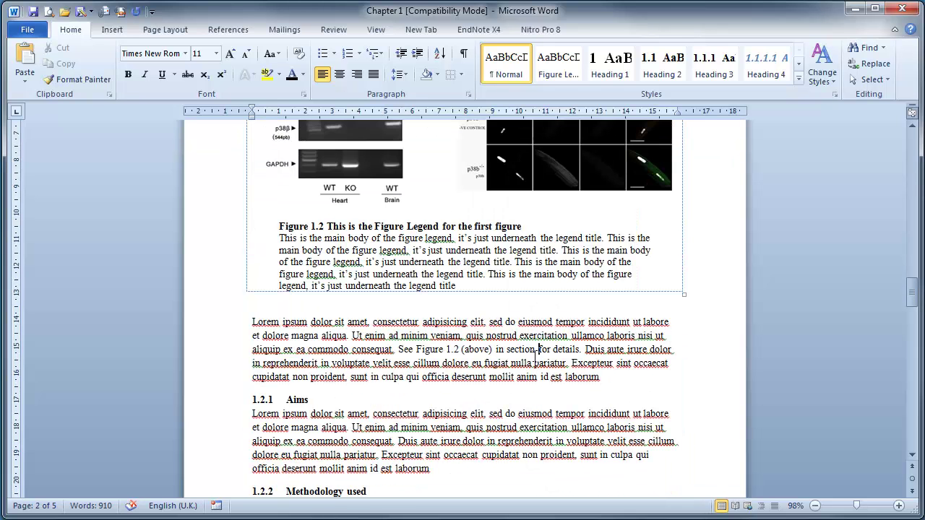
Insert a Heading-number cross-reference to '1.2 Hypothesis', so the sentence reads 'in section 1.2 for details'.
click(227, 30)
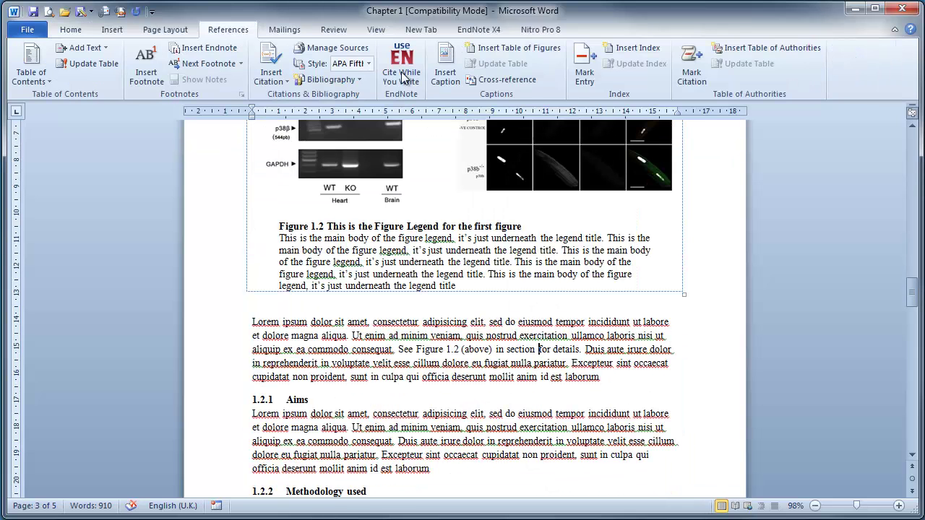
click(499, 81)
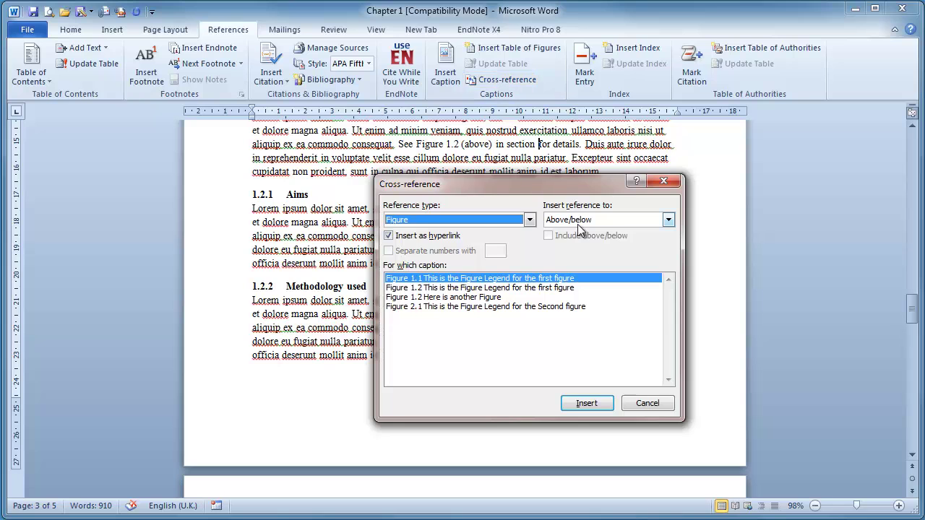
click(479, 221)
scroll(467, 246, up, 2)
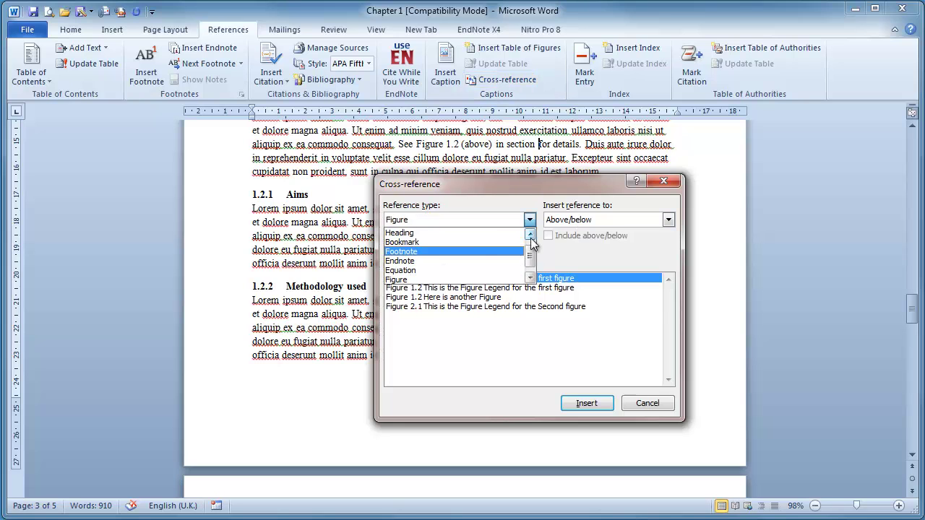
click(467, 232)
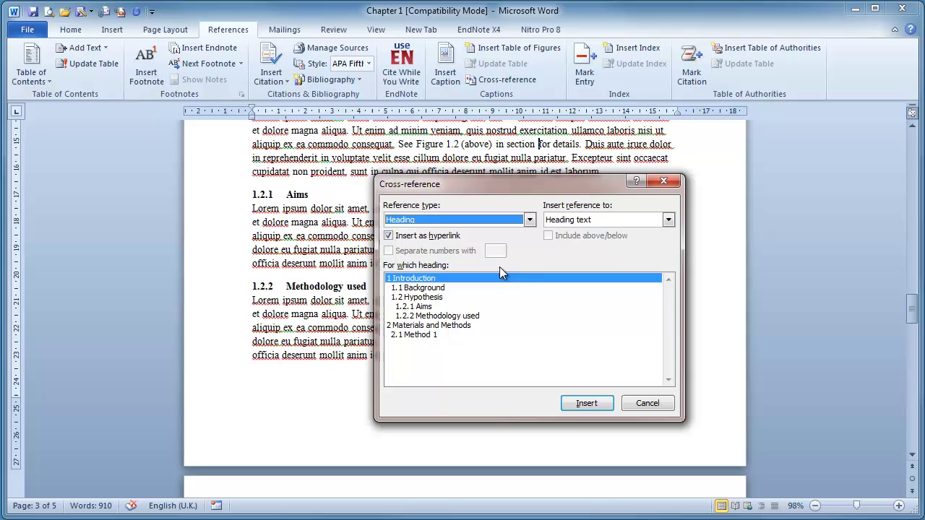
click(575, 222)
click(577, 251)
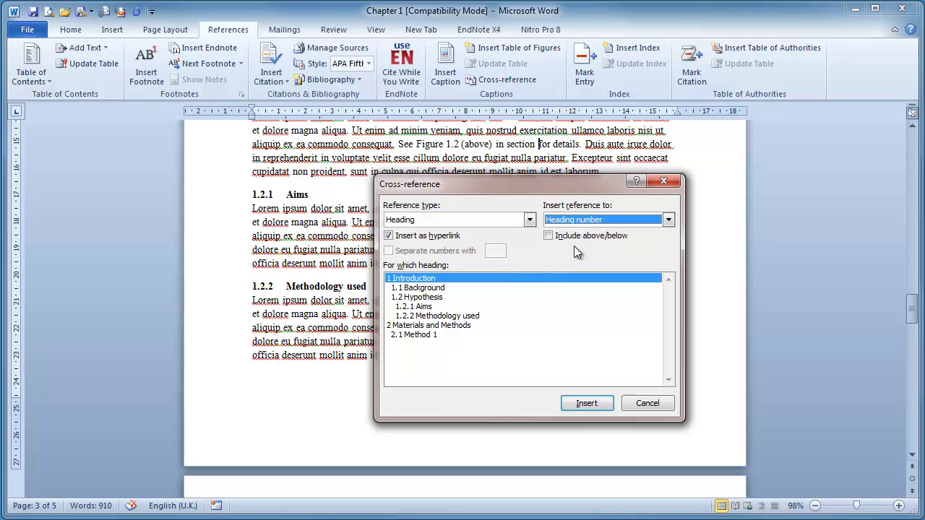
click(446, 297)
click(587, 403)
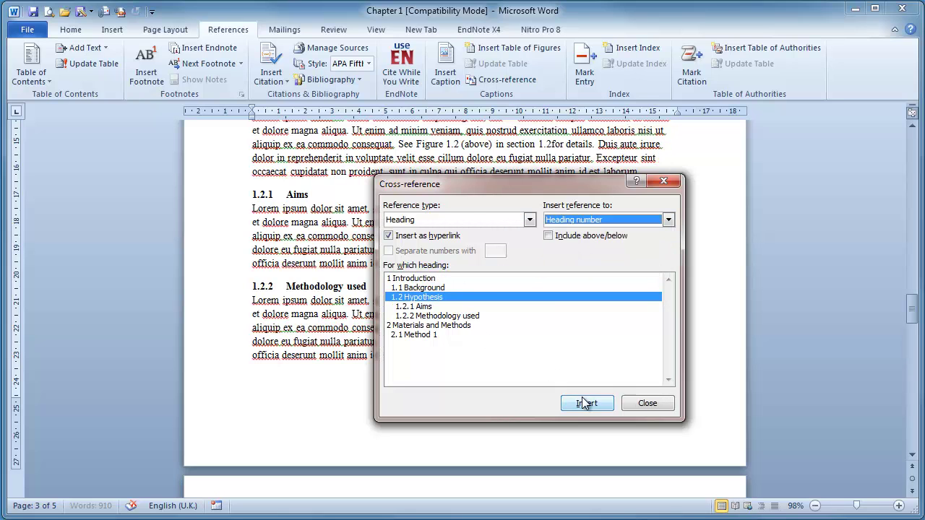
click(636, 403)
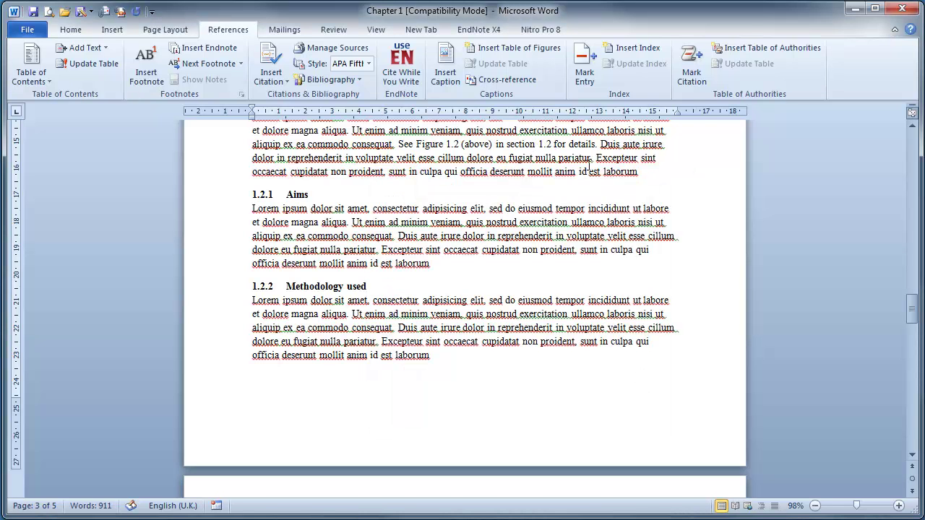
scroll(551, 208, up, 9)
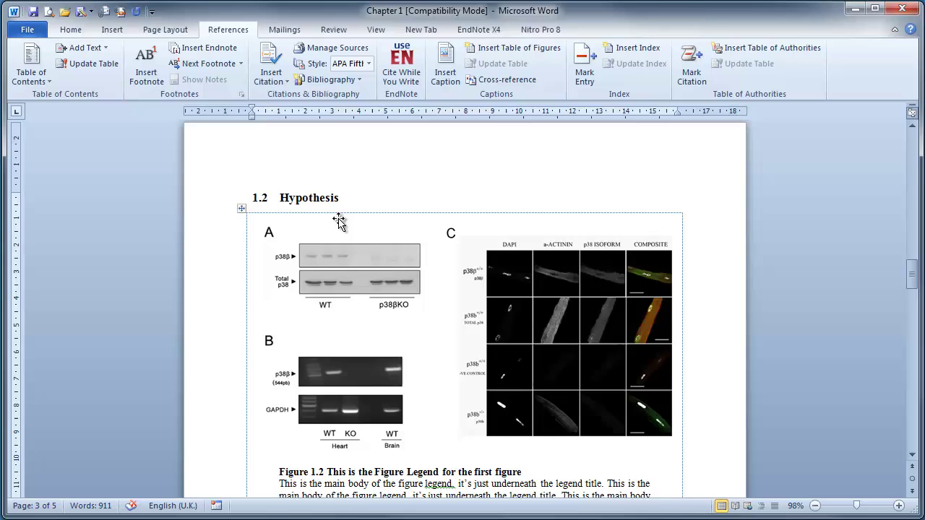
scroll(520, 242, down, 2)
scroll(520, 243, down, 2)
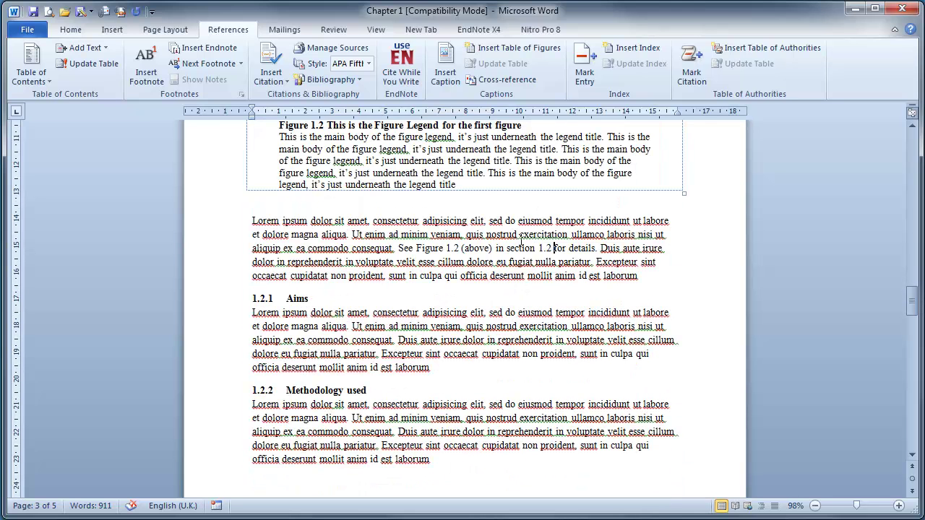
scroll(391, 232, up, 2)
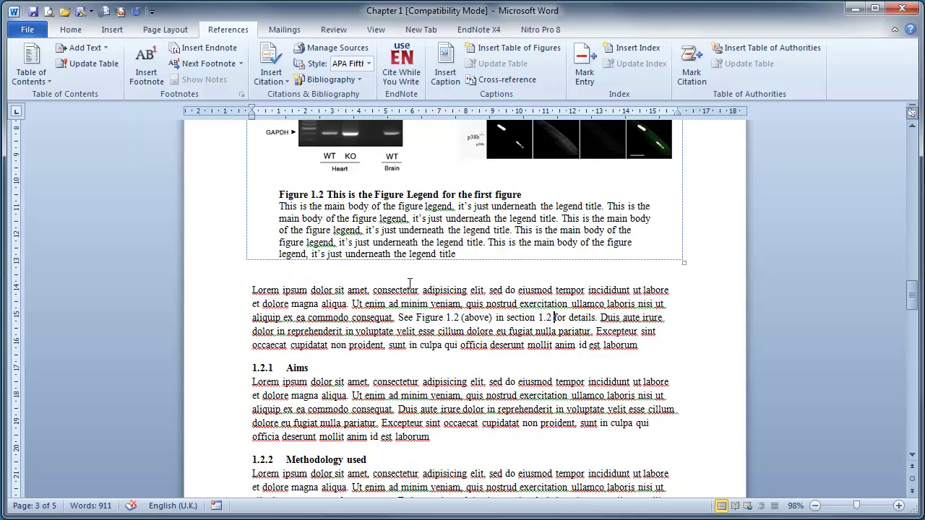